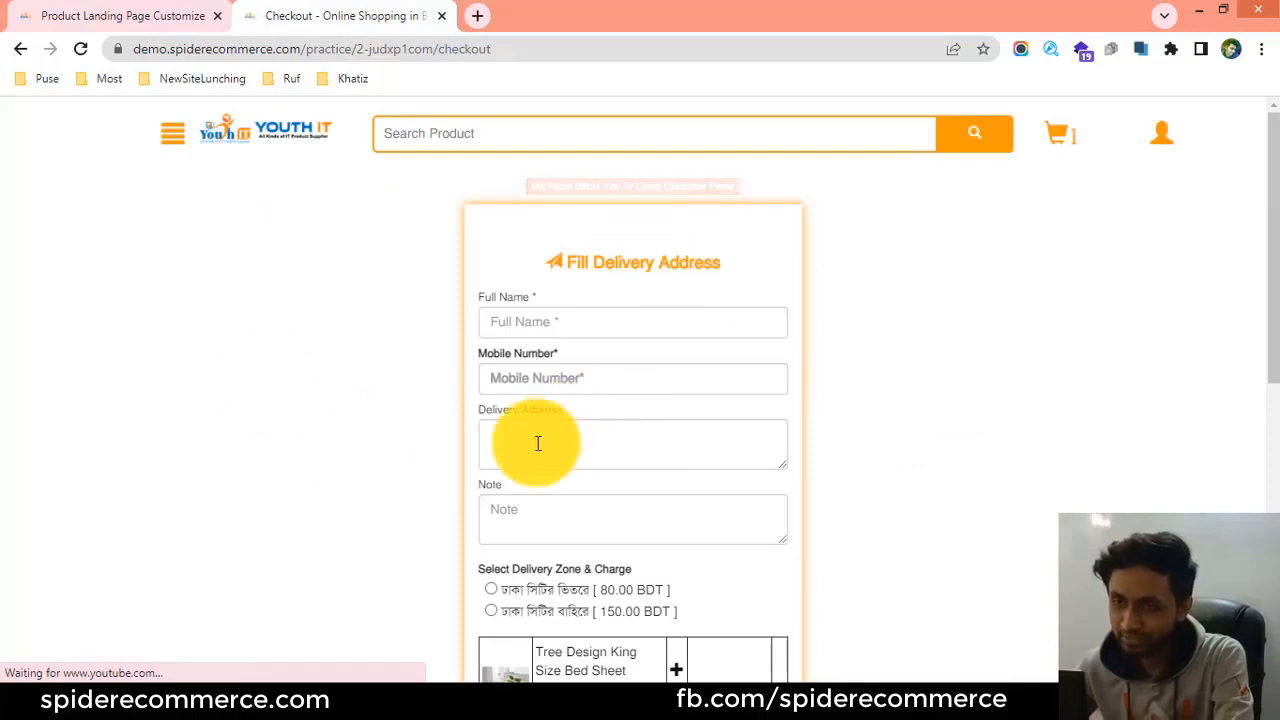
Examine the checkout form's delivery address fields, the delivery zone and charge options, and the order summary.
scroll(508, 443, down, 1)
scroll(514, 443, up, 1)
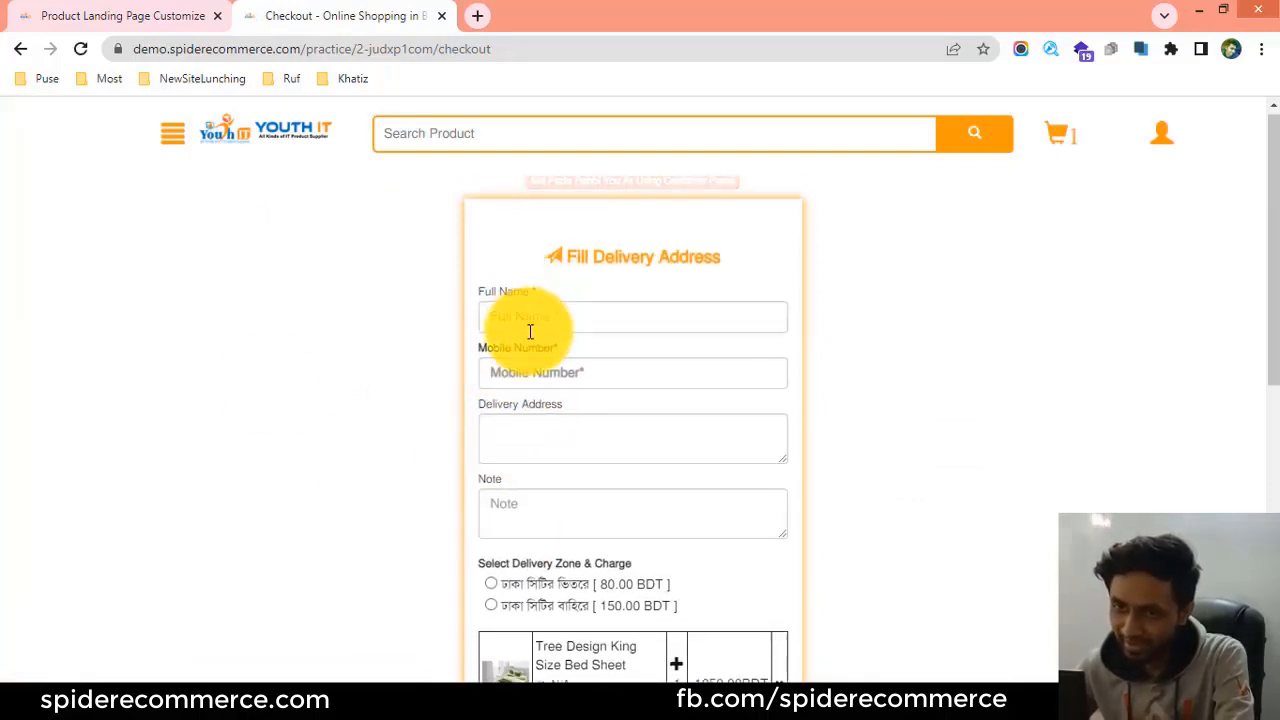
scroll(530, 330, down, 2)
scroll(533, 320, up, 2)
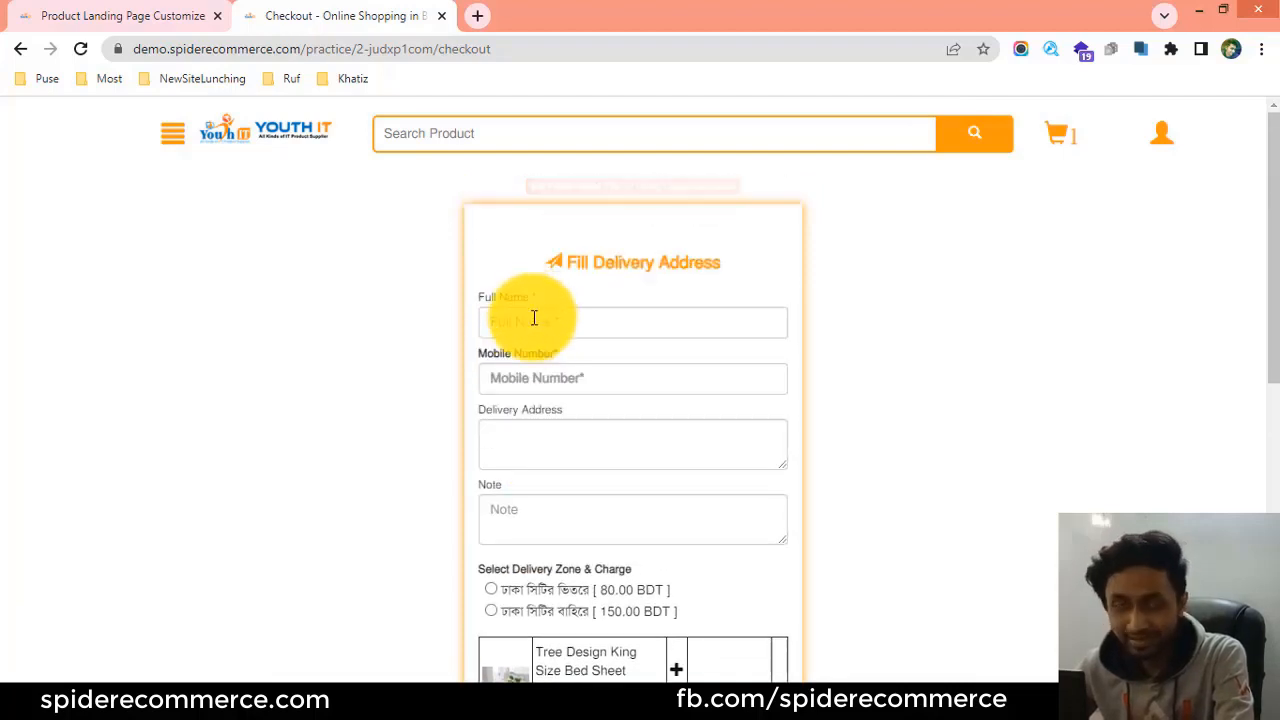
scroll(526, 374, down, 3)
scroll(515, 380, up, 1)
scroll(515, 377, down, 1)
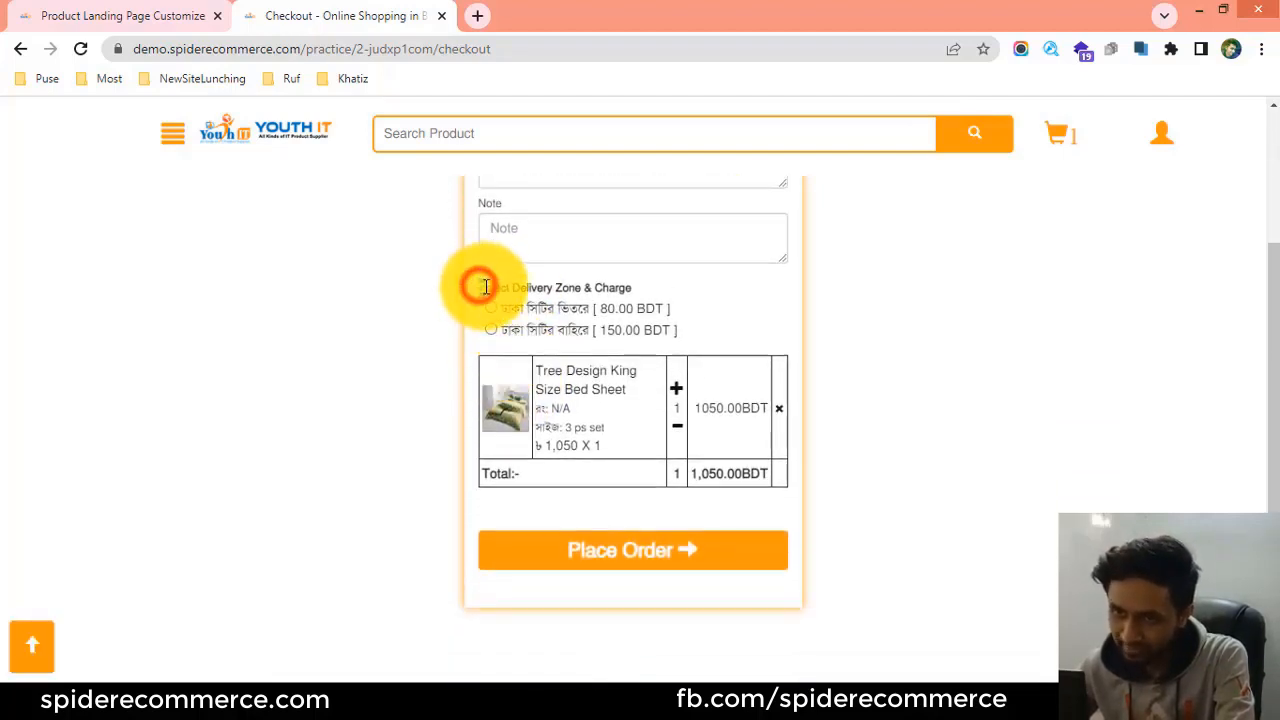
drag(485, 287, 636, 292)
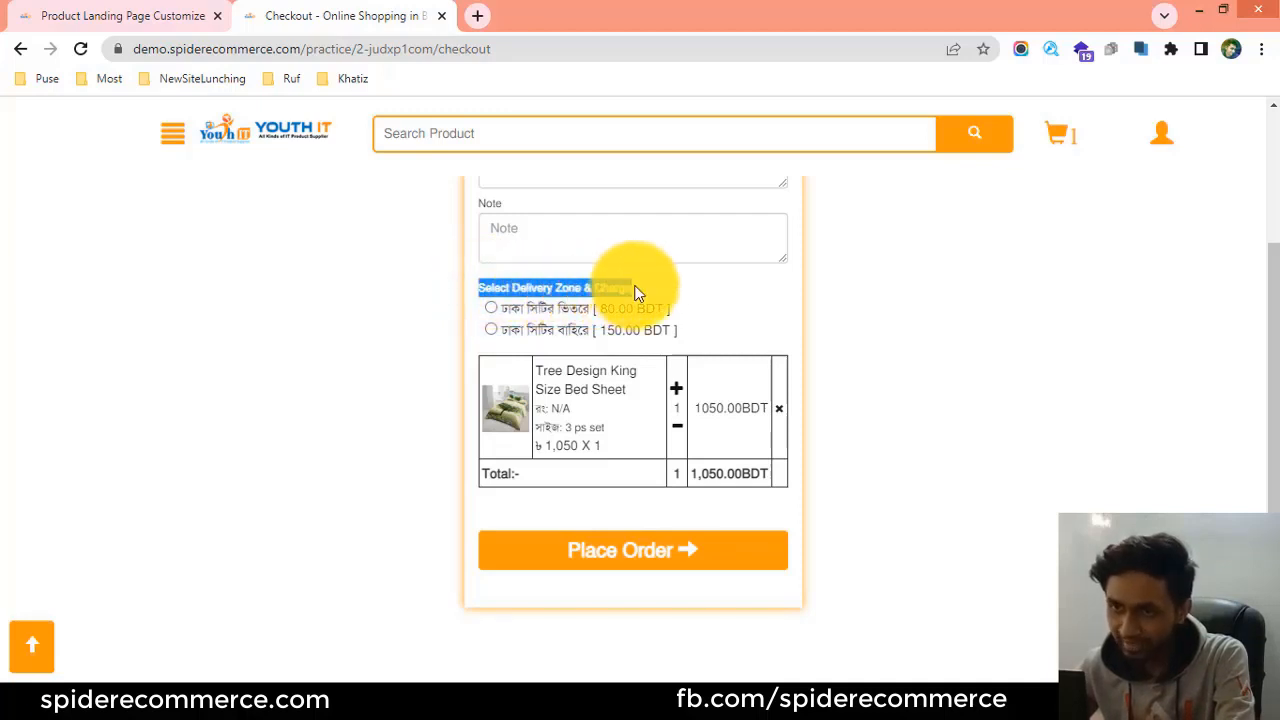
click(636, 290)
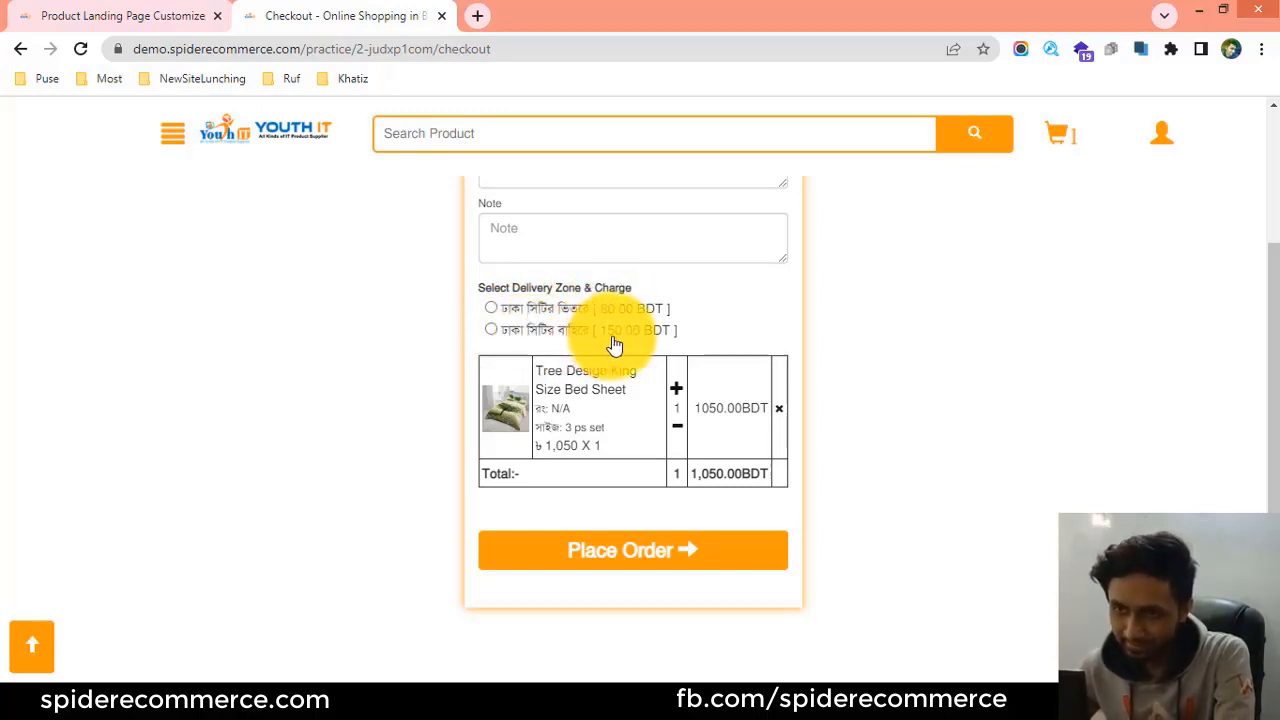
scroll(580, 337, up, 3)
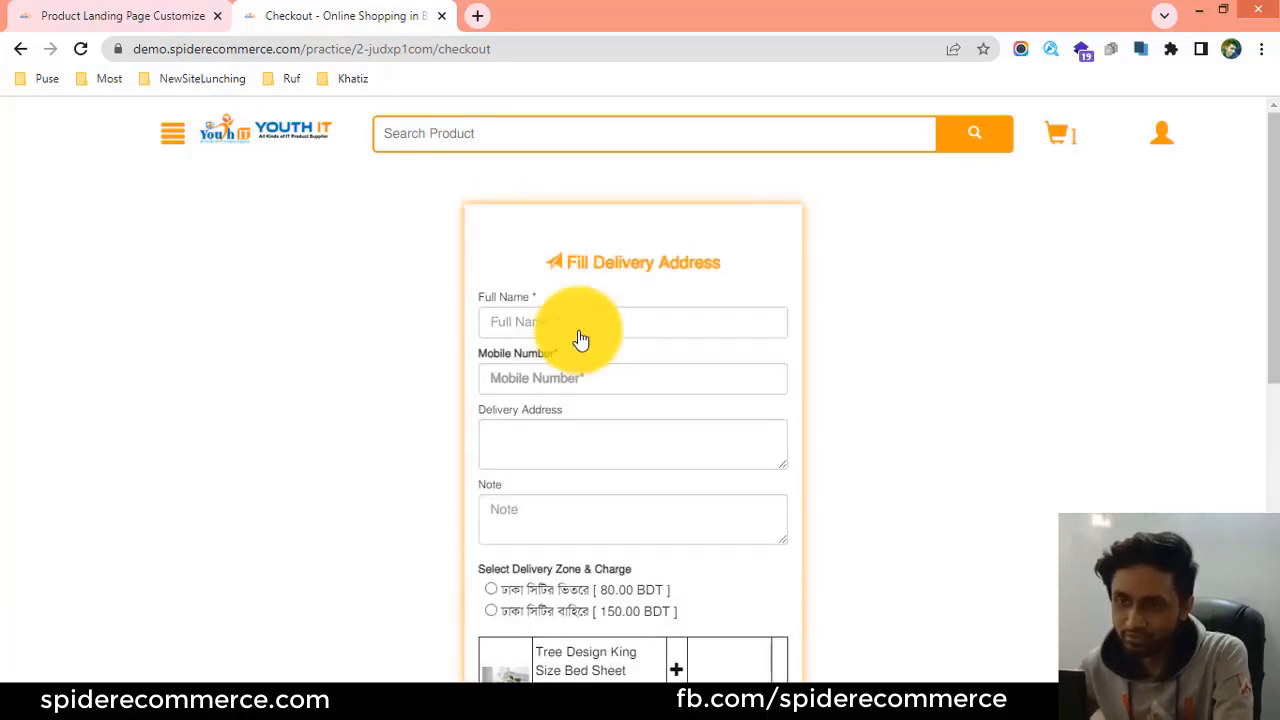
scroll(580, 331, down, 2)
scroll(580, 331, up, 2)
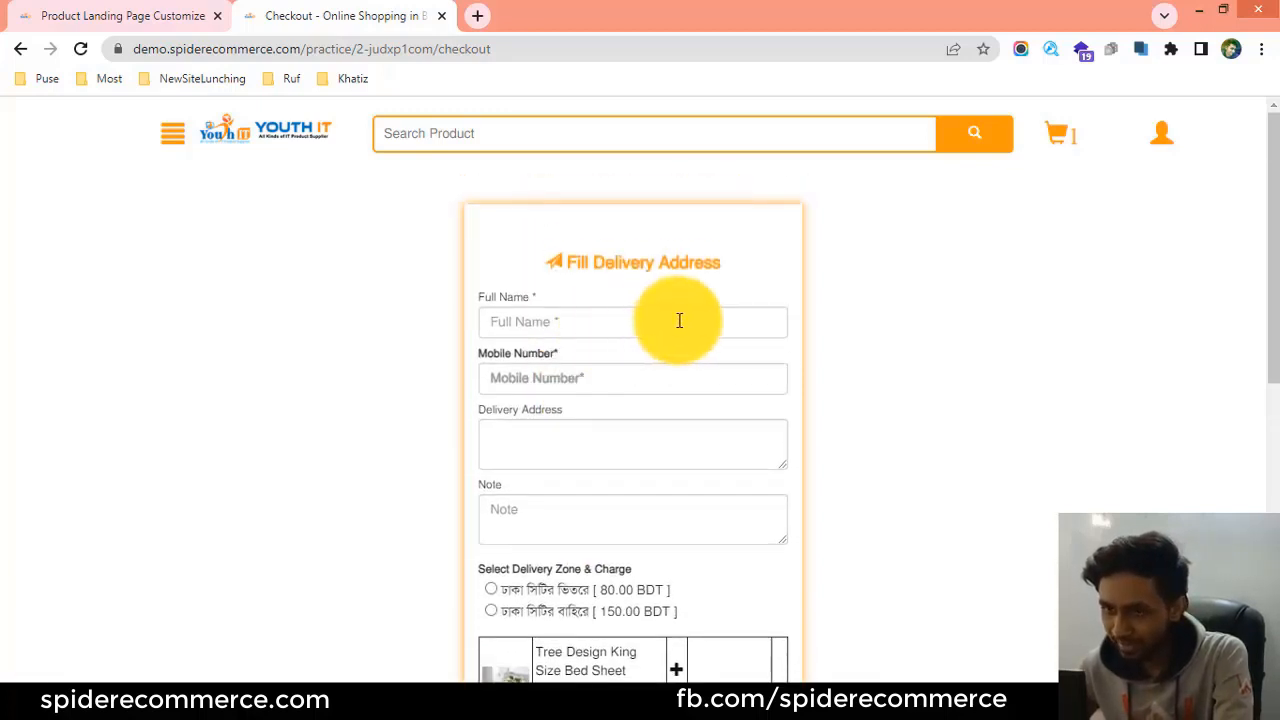
scroll(680, 320, down, 3)
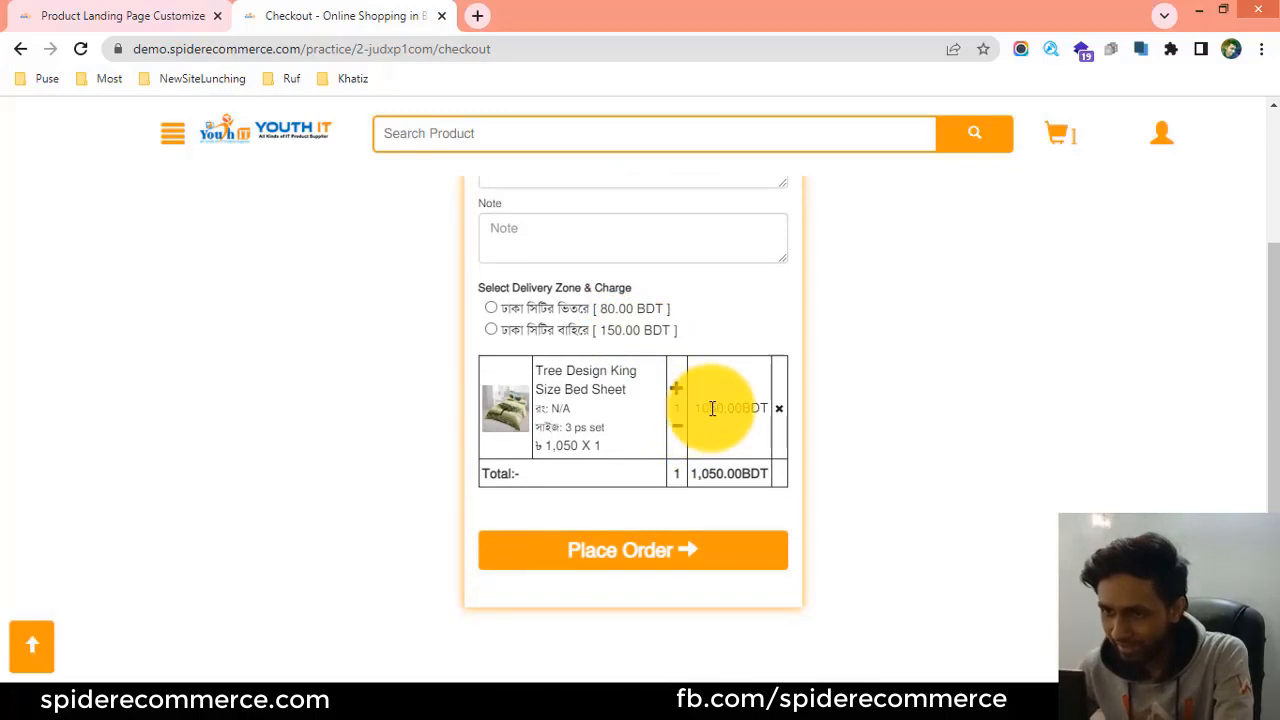
Try both delivery zones on the checkout form, finishing with ঢাকা সিটির বাহিরে, and check the bed sheet's price.
scroll(718, 408, up, 1)
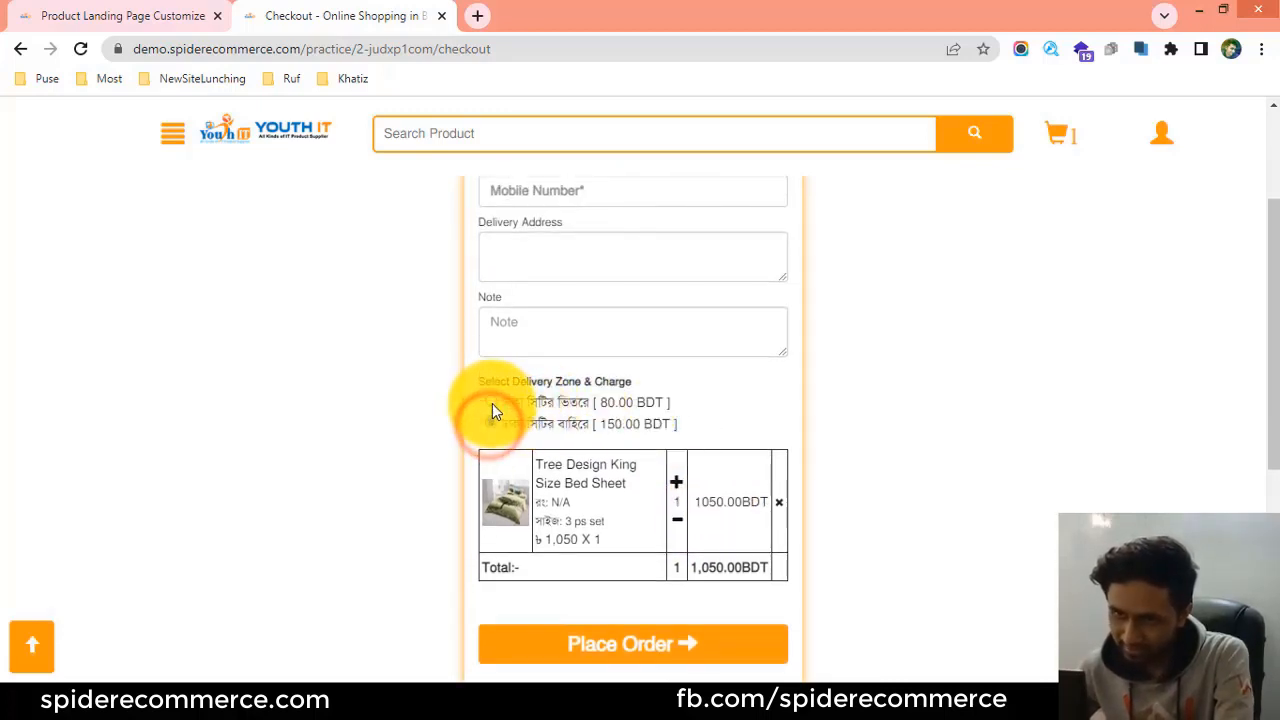
click(491, 403)
click(491, 423)
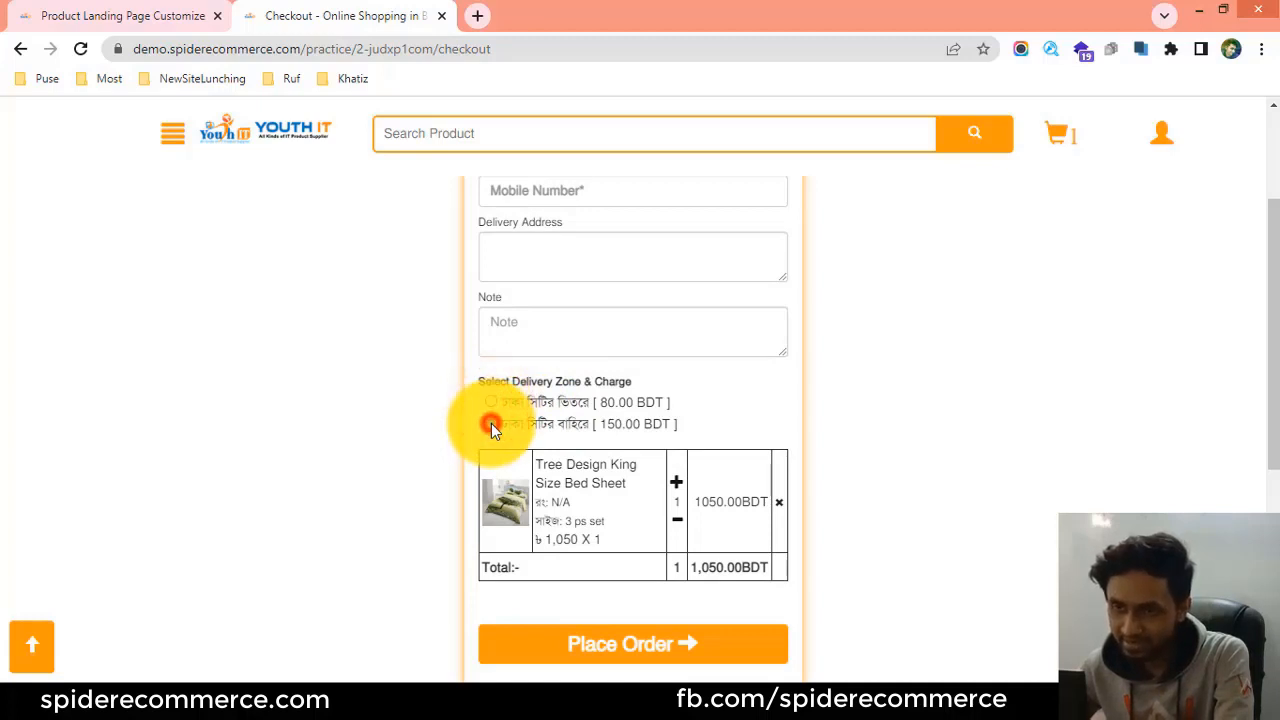
click(492, 402)
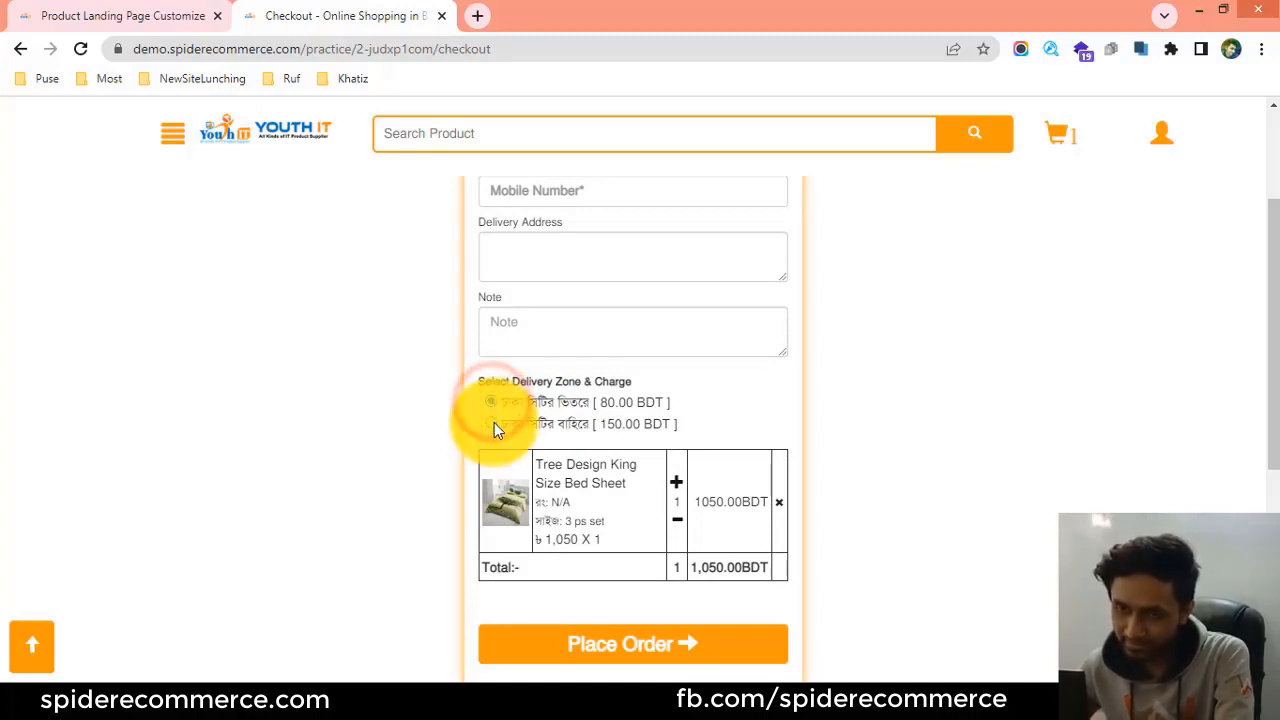
click(494, 423)
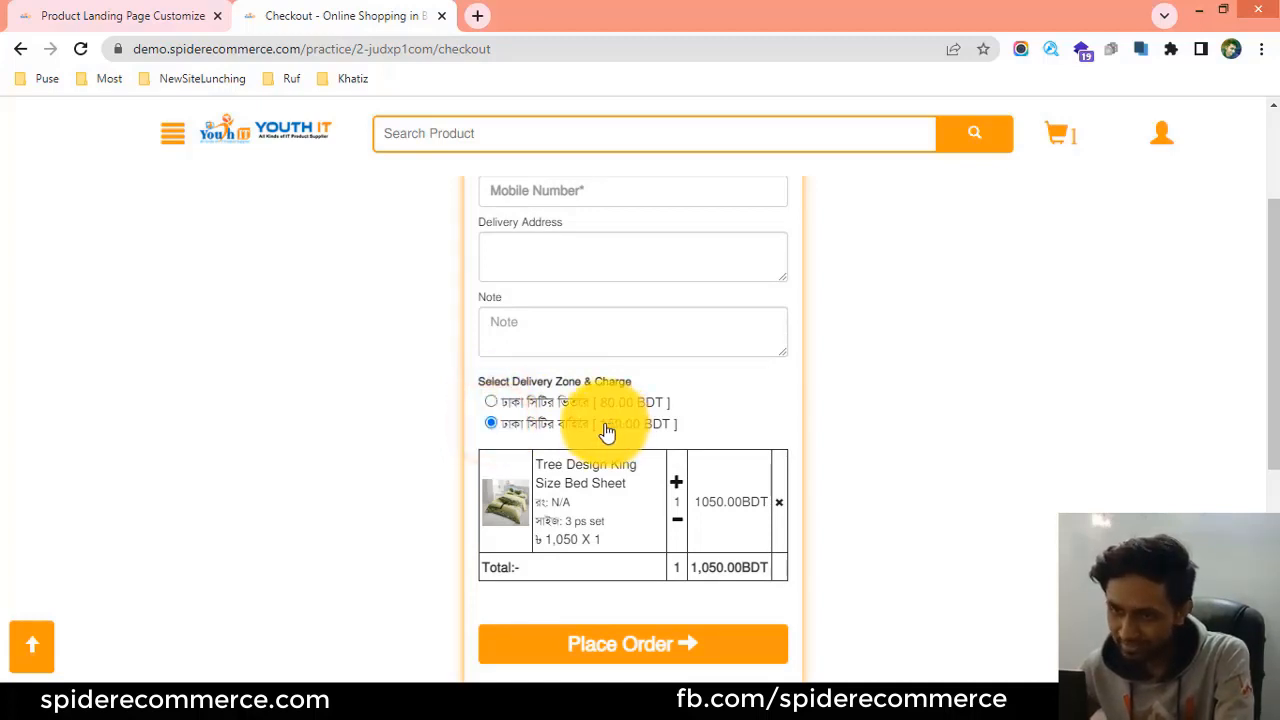
drag(697, 501, 743, 501)
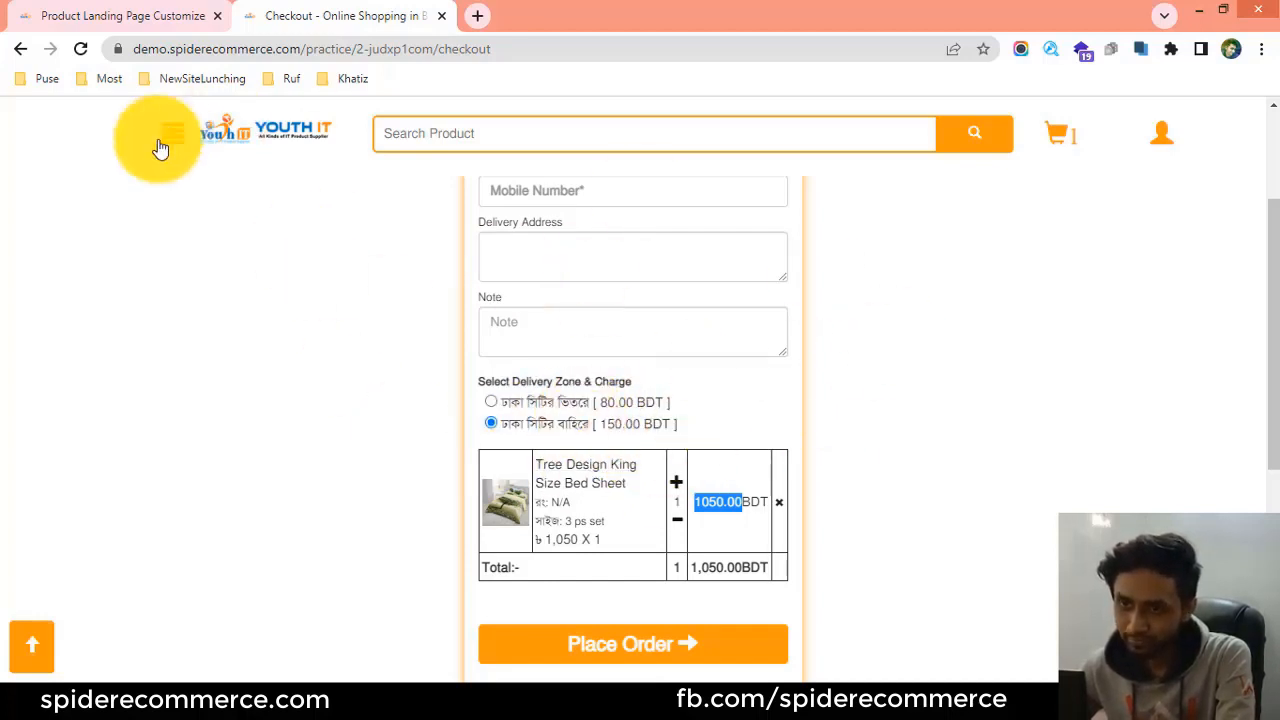
Switch to the admin panel and open the Checkout Page settings at the delivery zone and charge table.
click(120, 12)
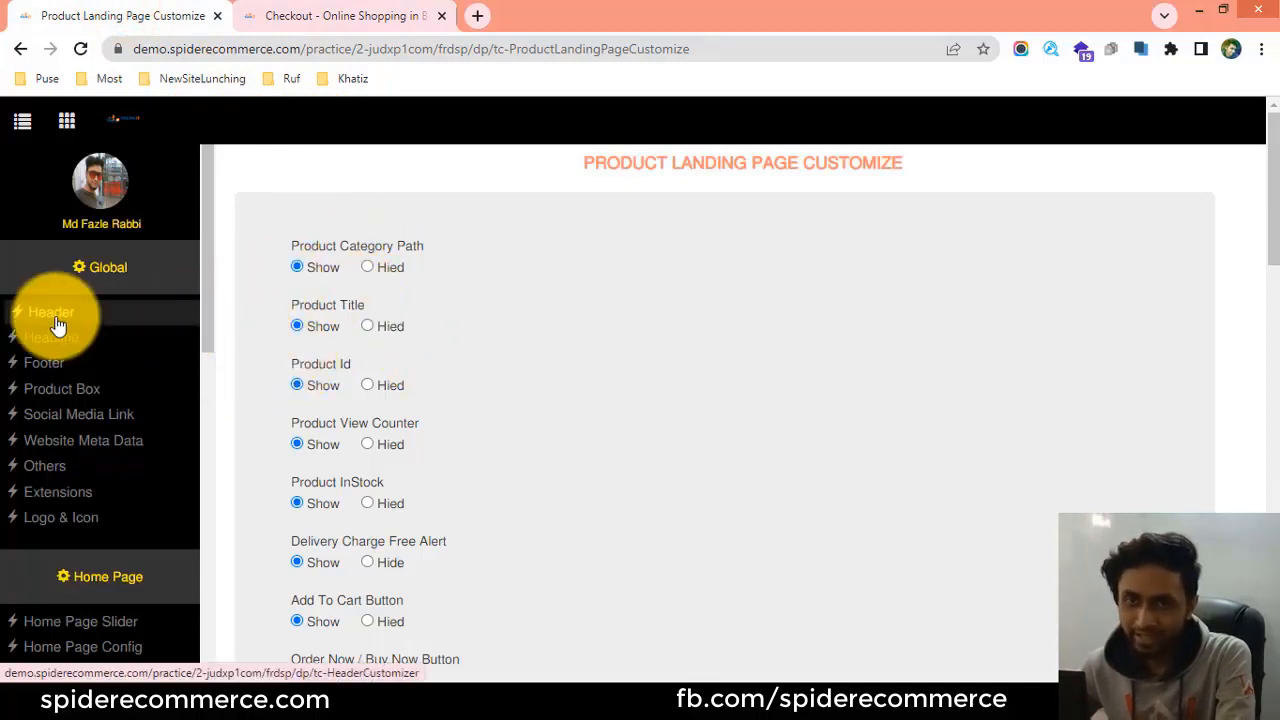
scroll(57, 325, down, 3)
scroll(52, 340, down, 3)
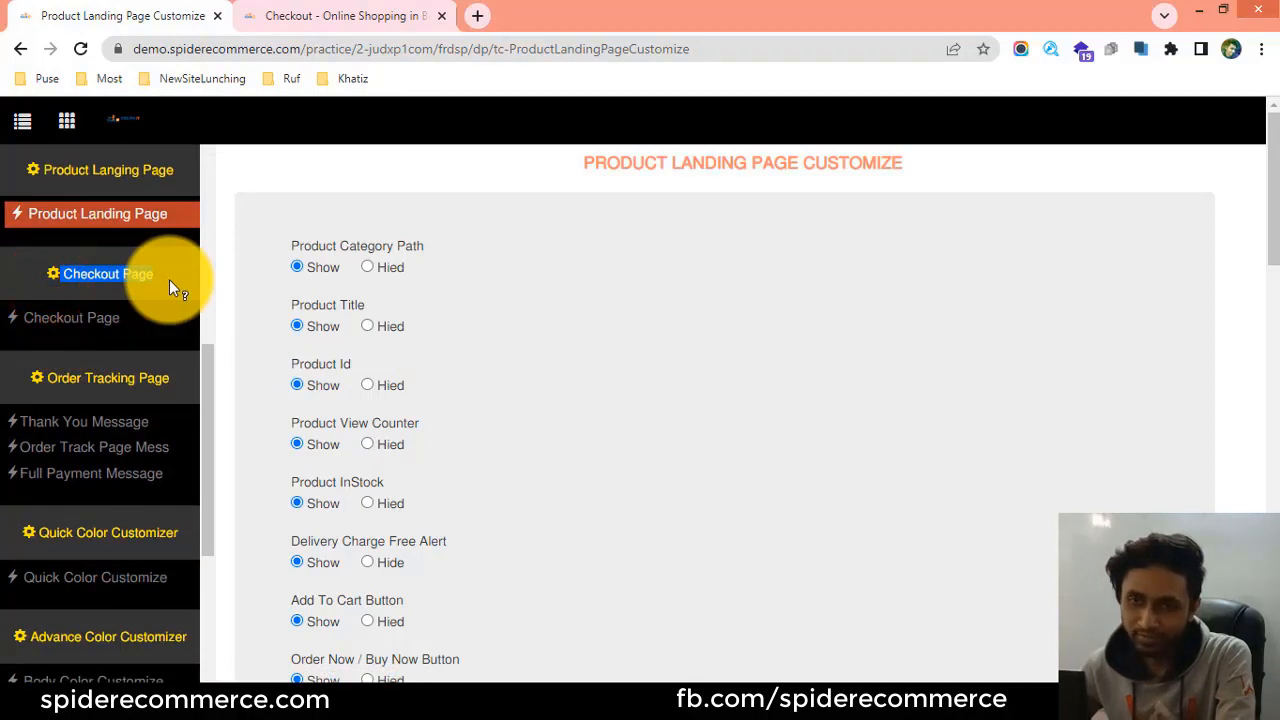
click(74, 328)
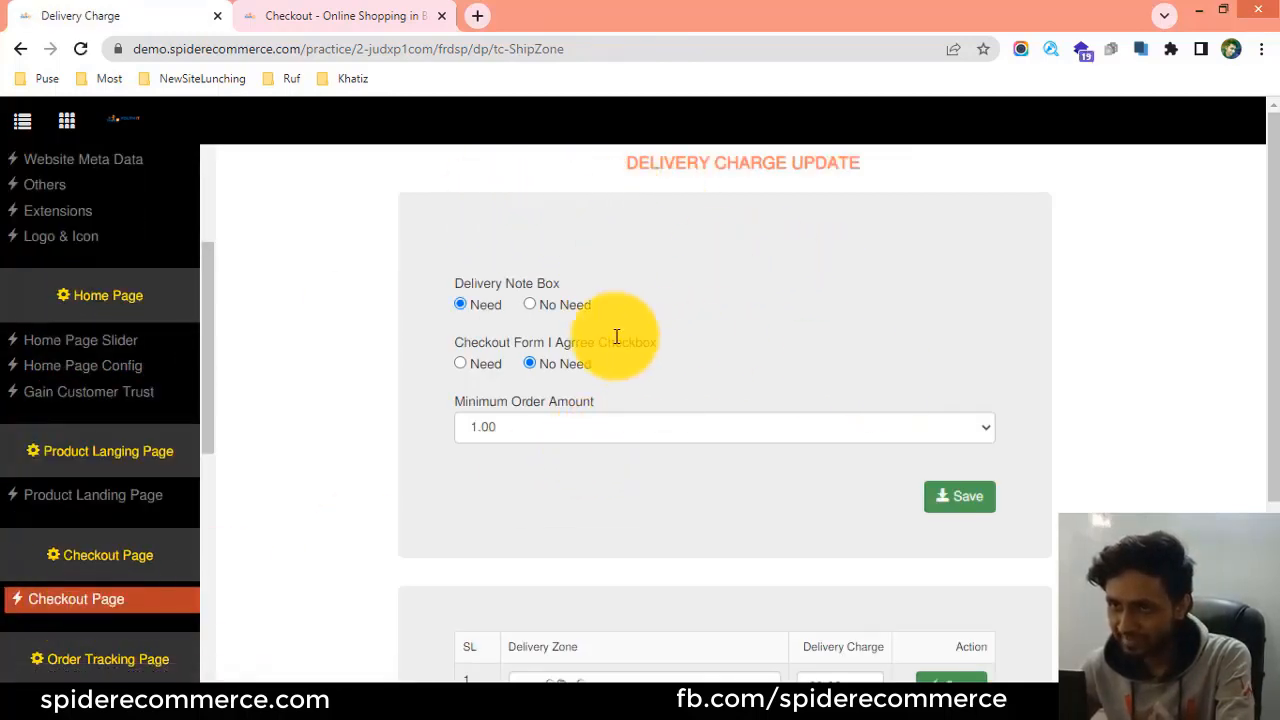
scroll(515, 347, down, 1)
scroll(516, 347, down, 2)
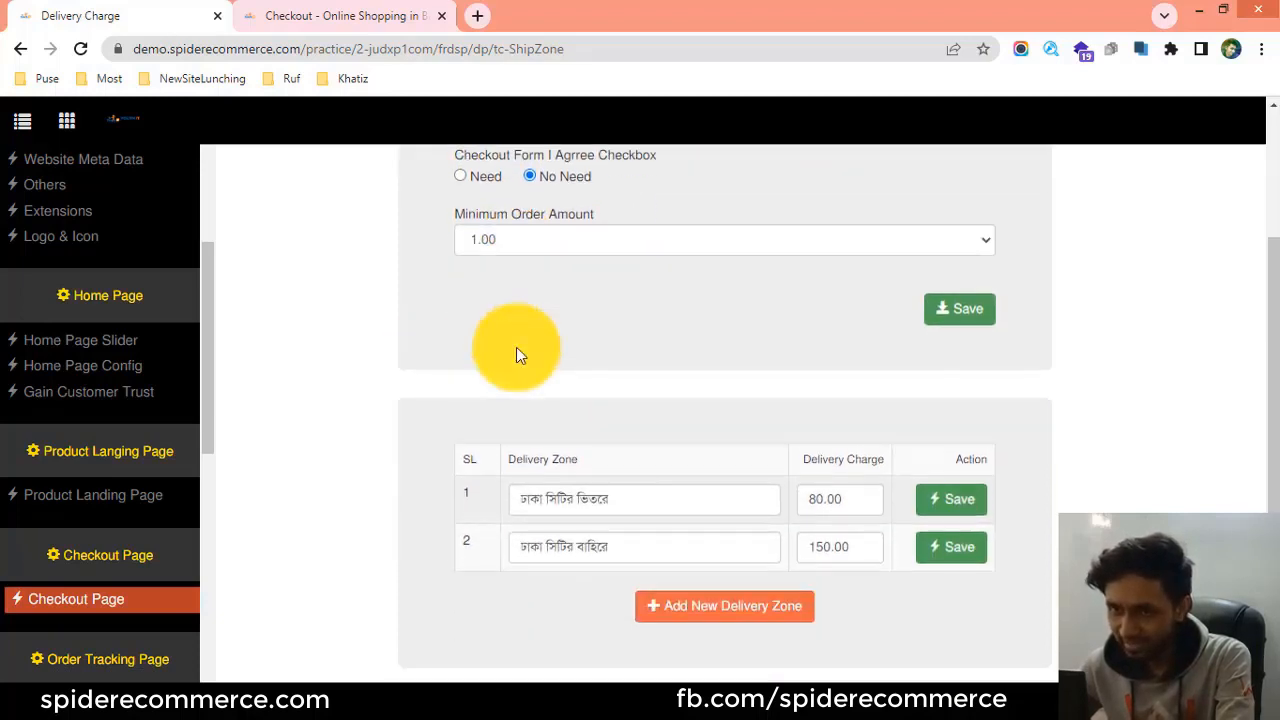
scroll(530, 365, down, 1)
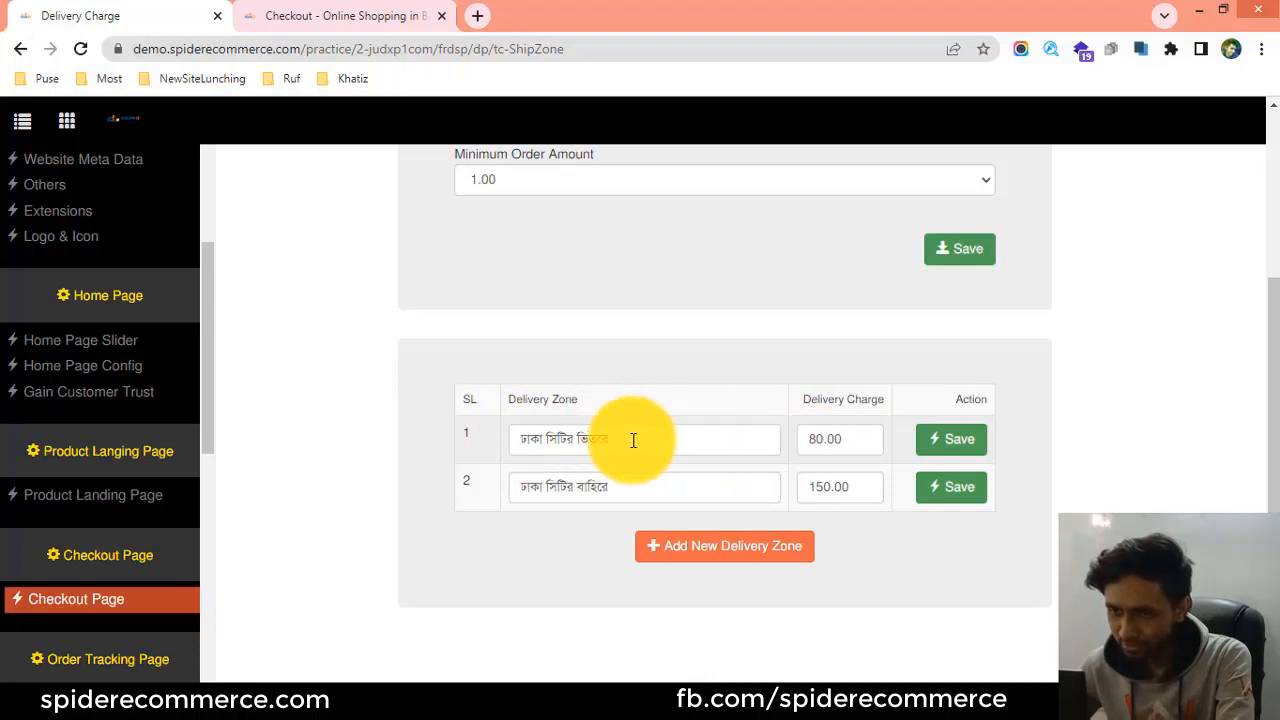
Compare the delivery zone names and charges in the admin table with the options on the storefront checkout page.
click(328, 18)
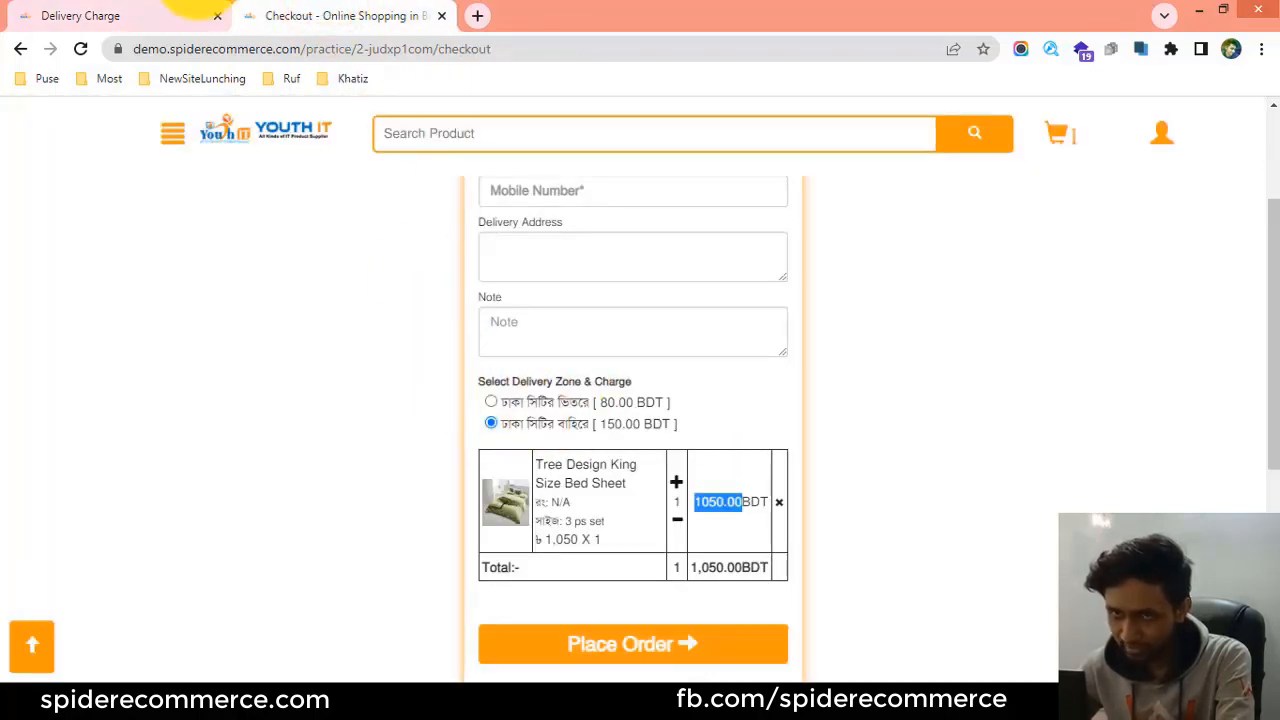
click(150, 15)
drag(640, 443, 523, 436)
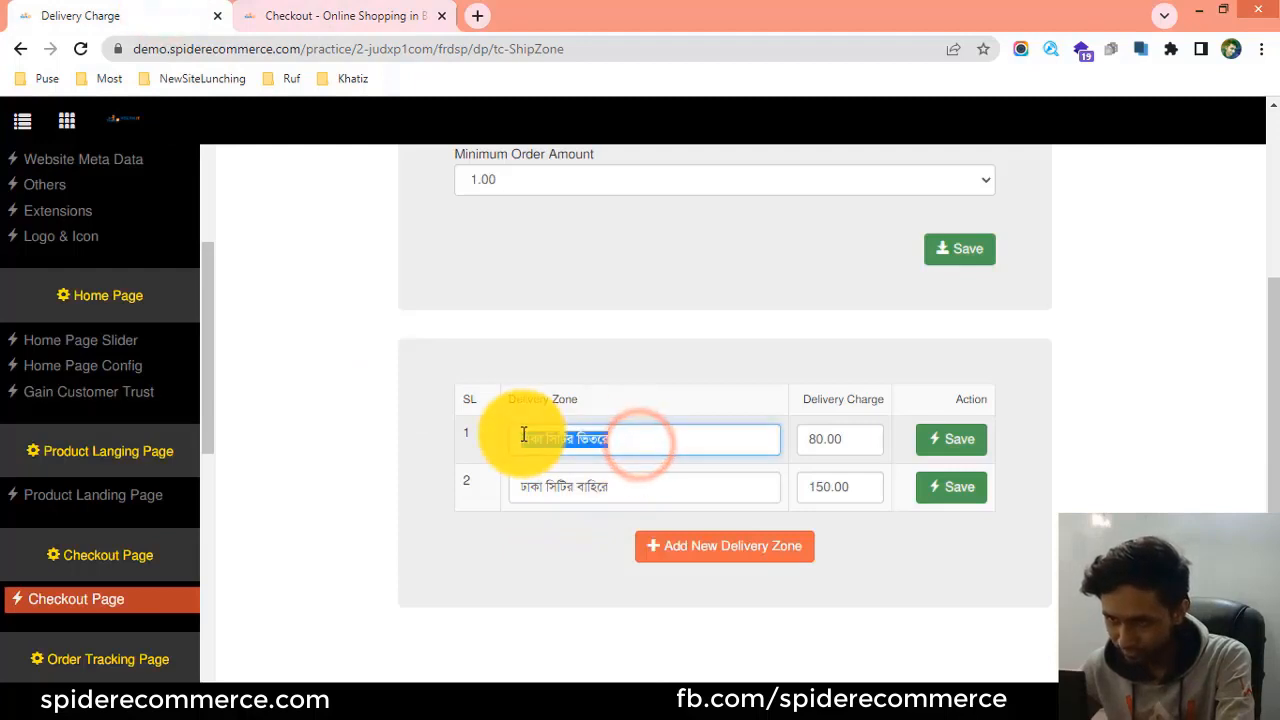
click(340, 16)
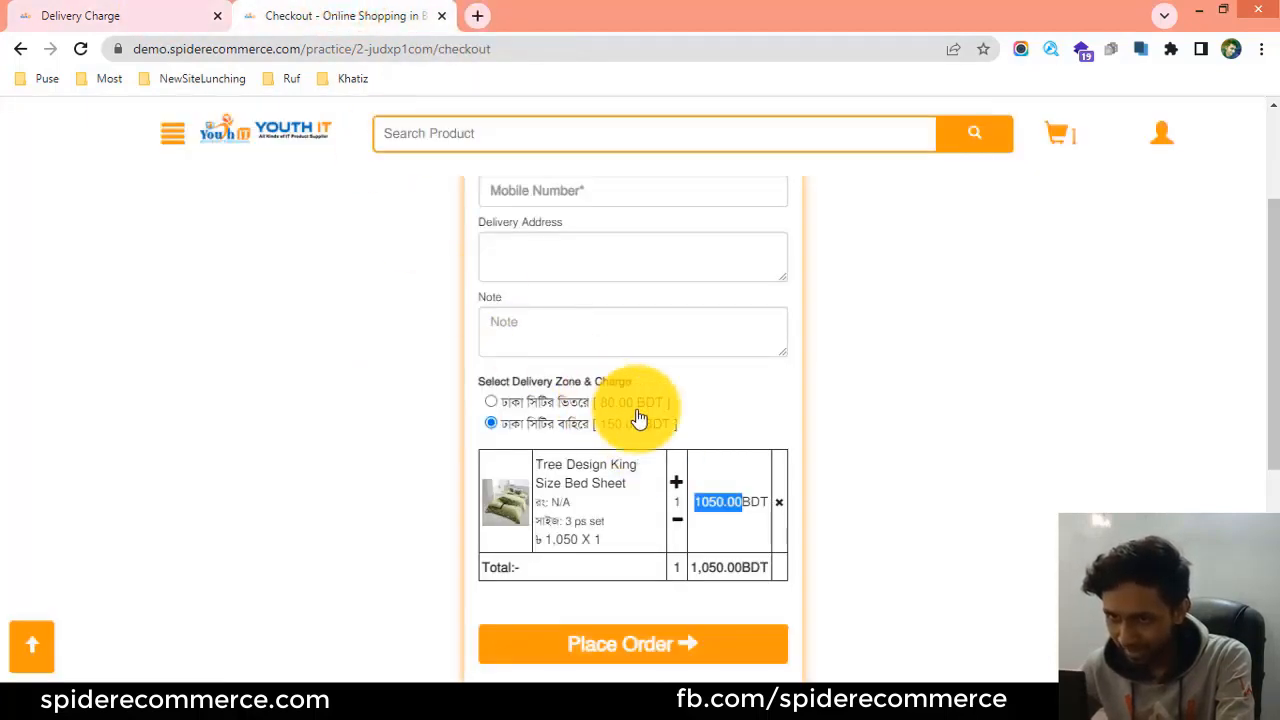
click(172, 14)
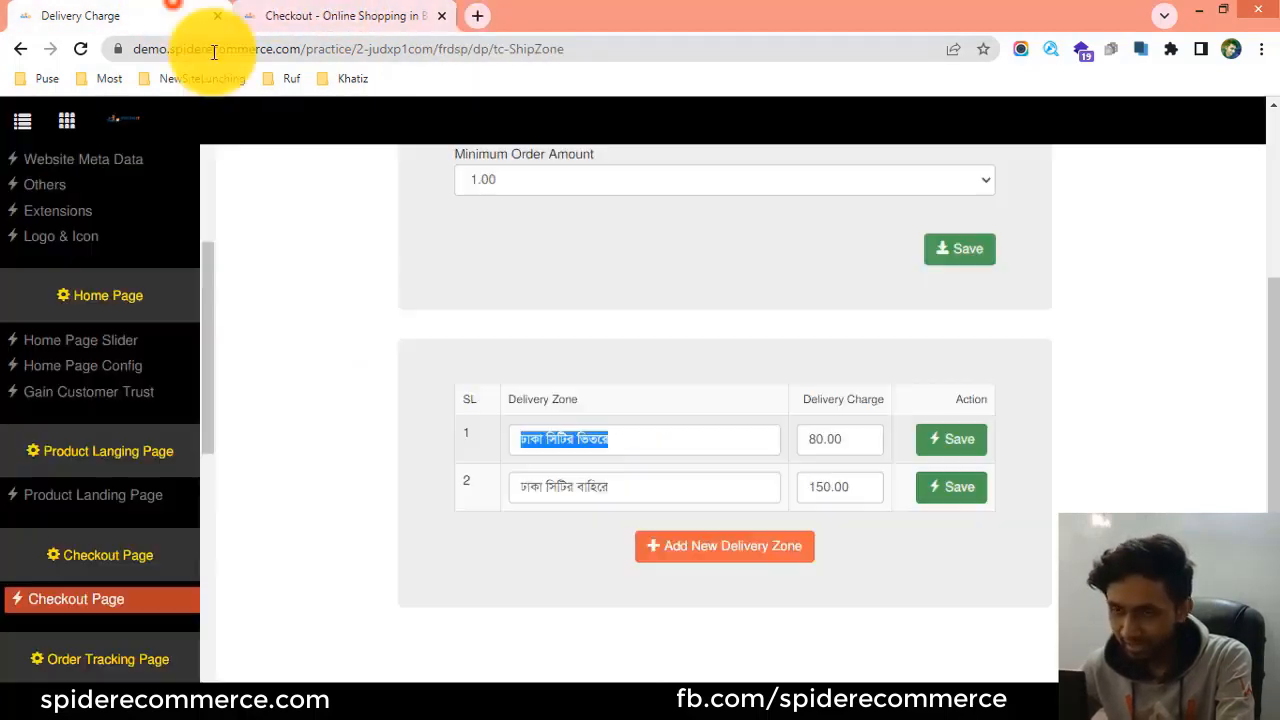
click(810, 437)
click(365, 16)
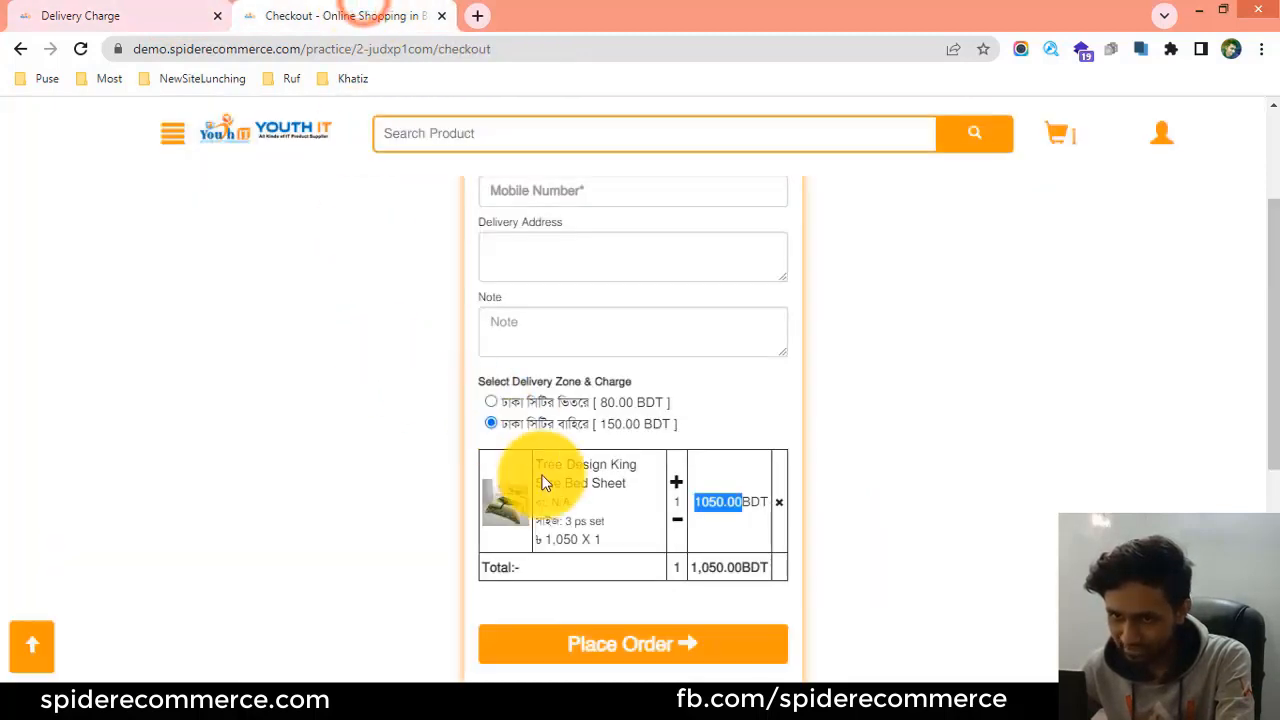
click(168, 12)
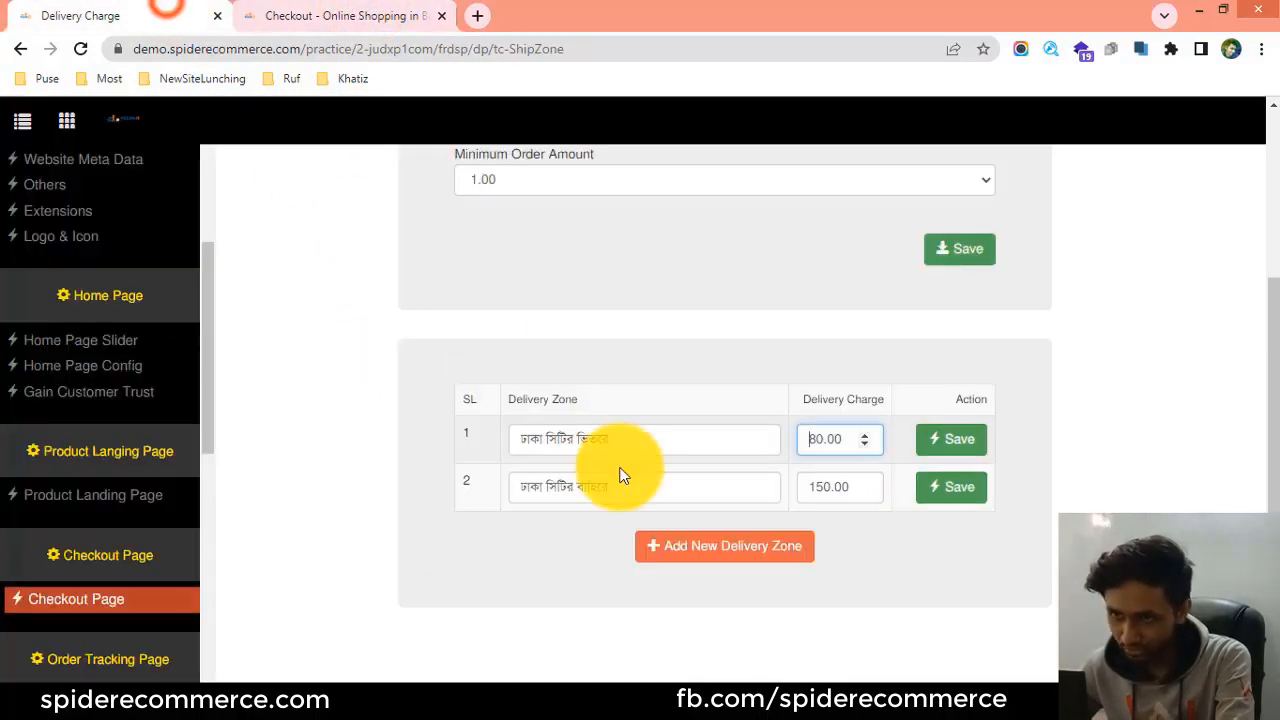
click(326, 18)
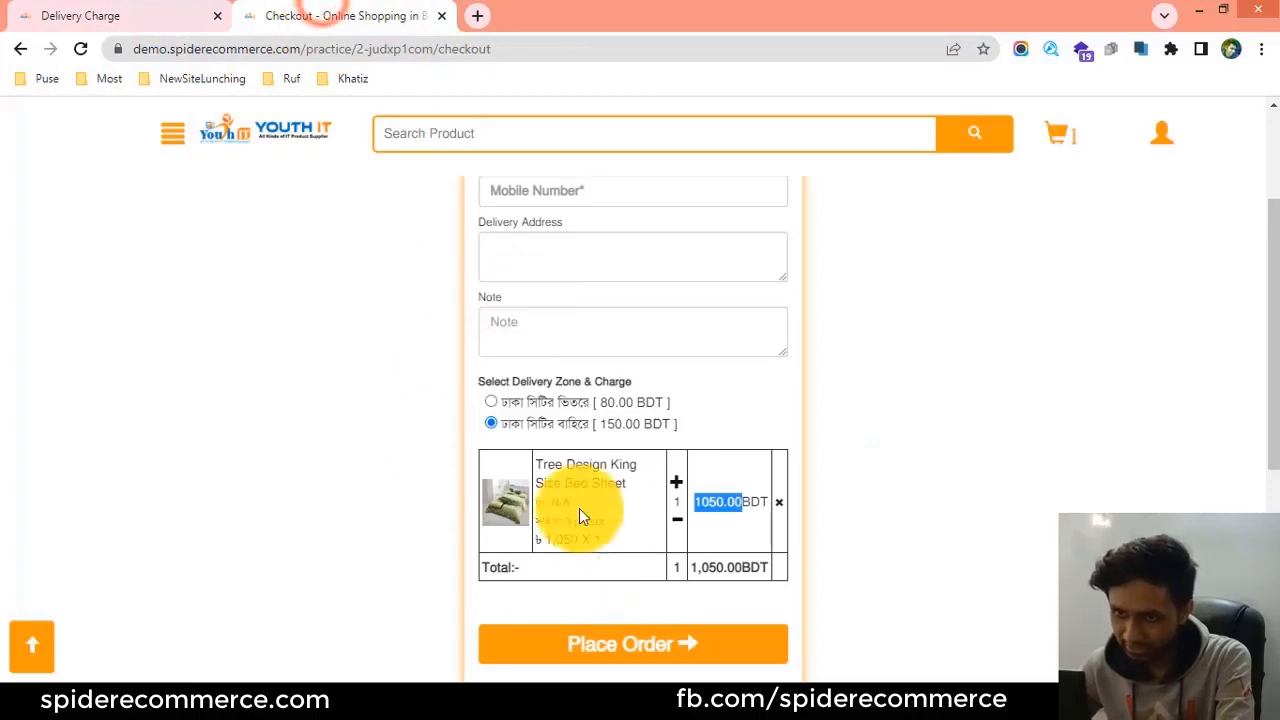
click(163, 12)
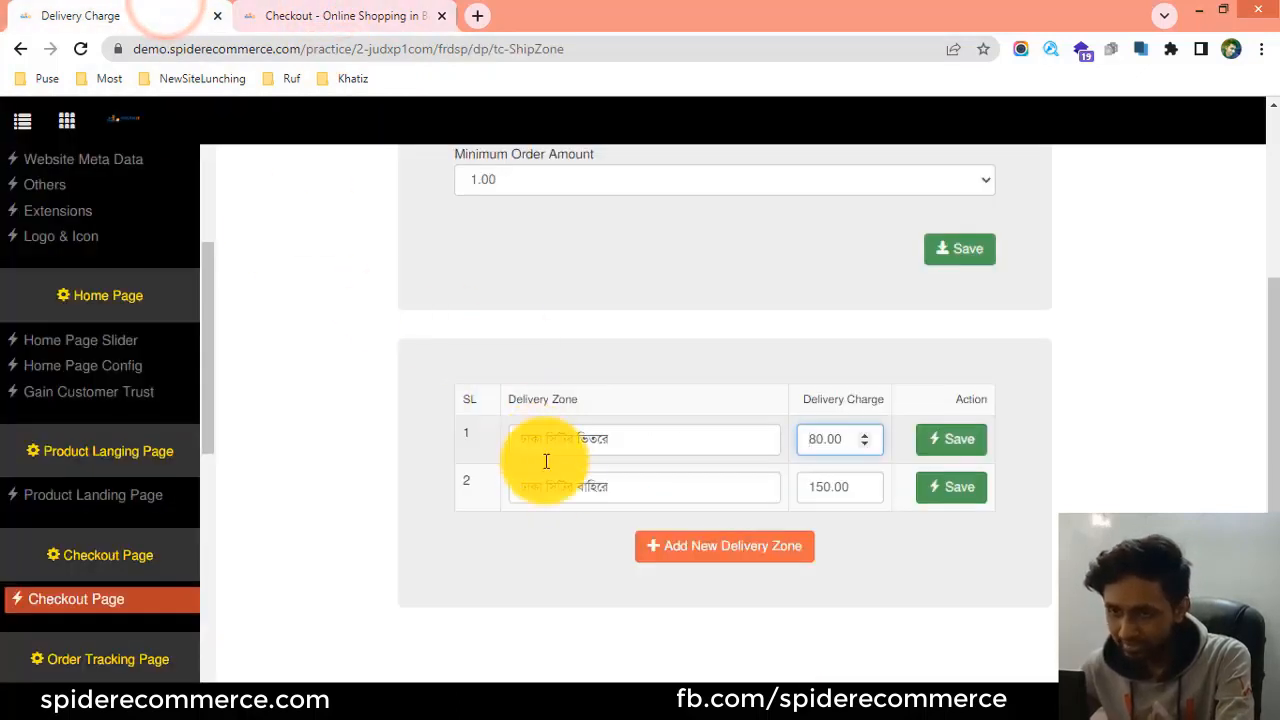
click(309, 12)
click(157, 8)
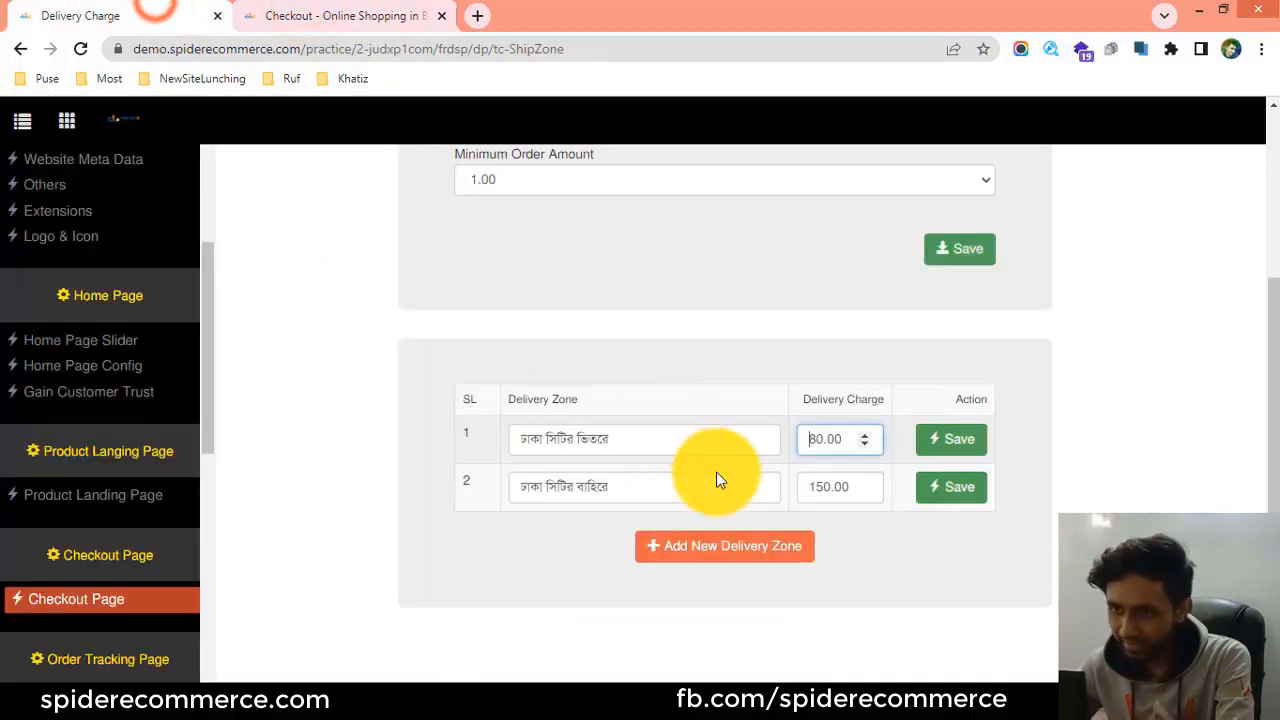
Set the delivery charge of the first zone, ঢাকা সিটির ভিতরে, to 100 and save that zone.
click(820, 438)
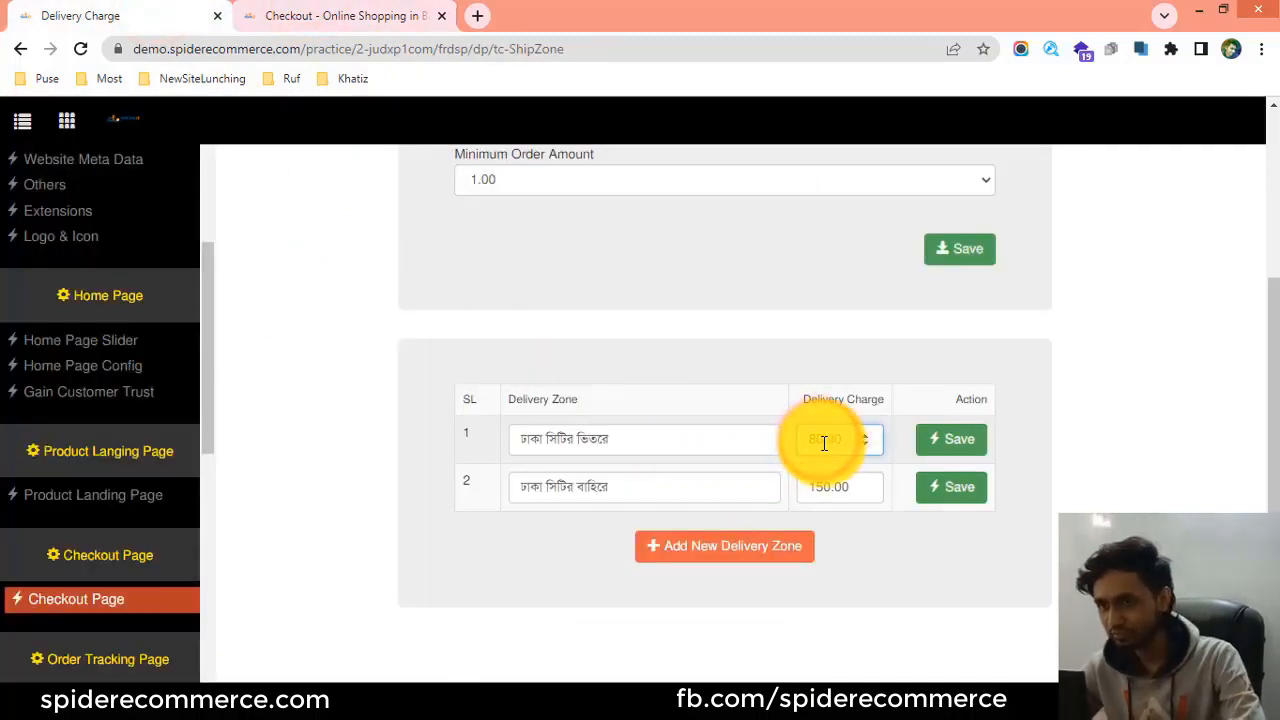
drag(823, 440, 784, 438)
text(100)
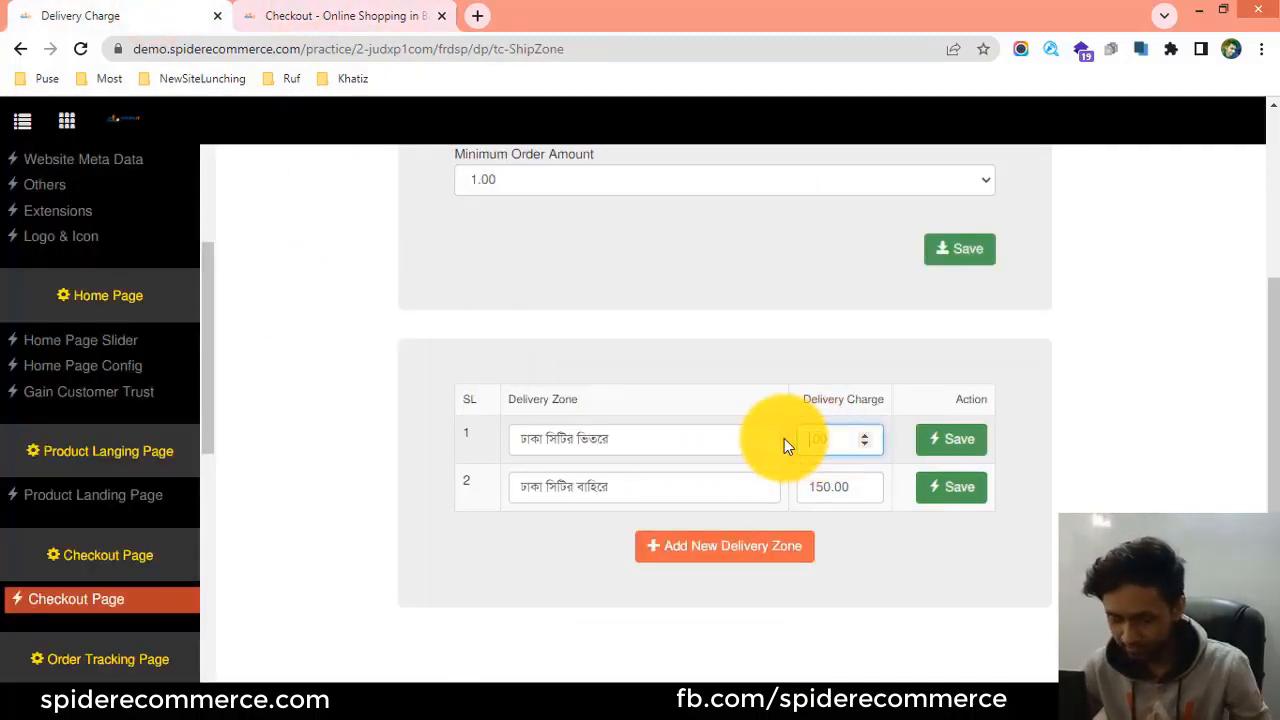
click(966, 442)
click(966, 443)
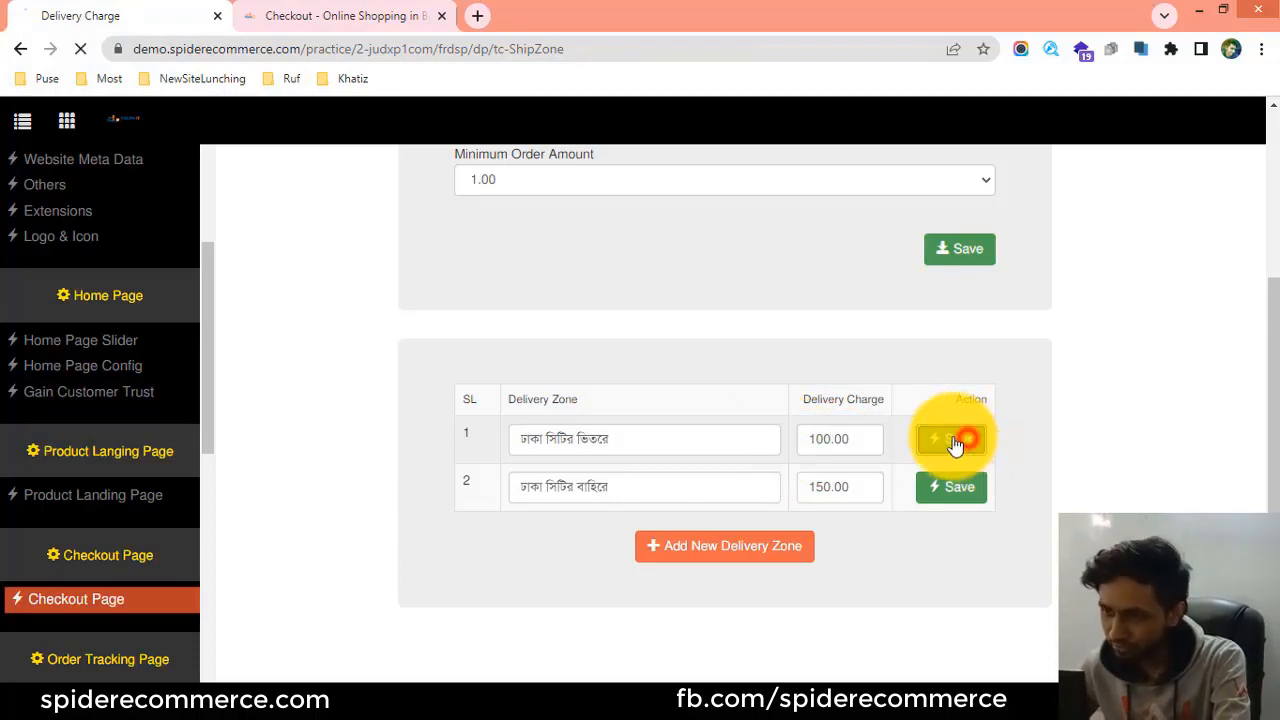
click(831, 481)
scroll(888, 468, down, 3)
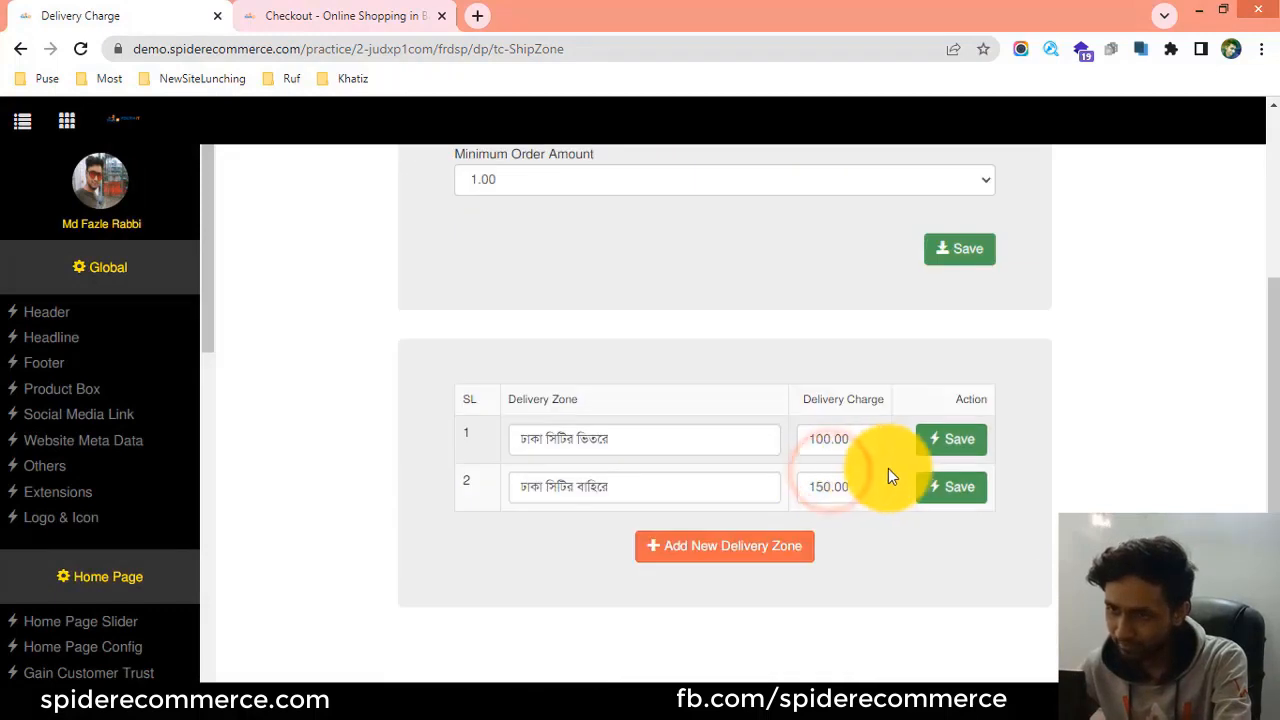
Reload the storefront checkout page and select the ঢাকা সিটির ভিতরে delivery zone to check its charge.
click(325, 14)
click(82, 48)
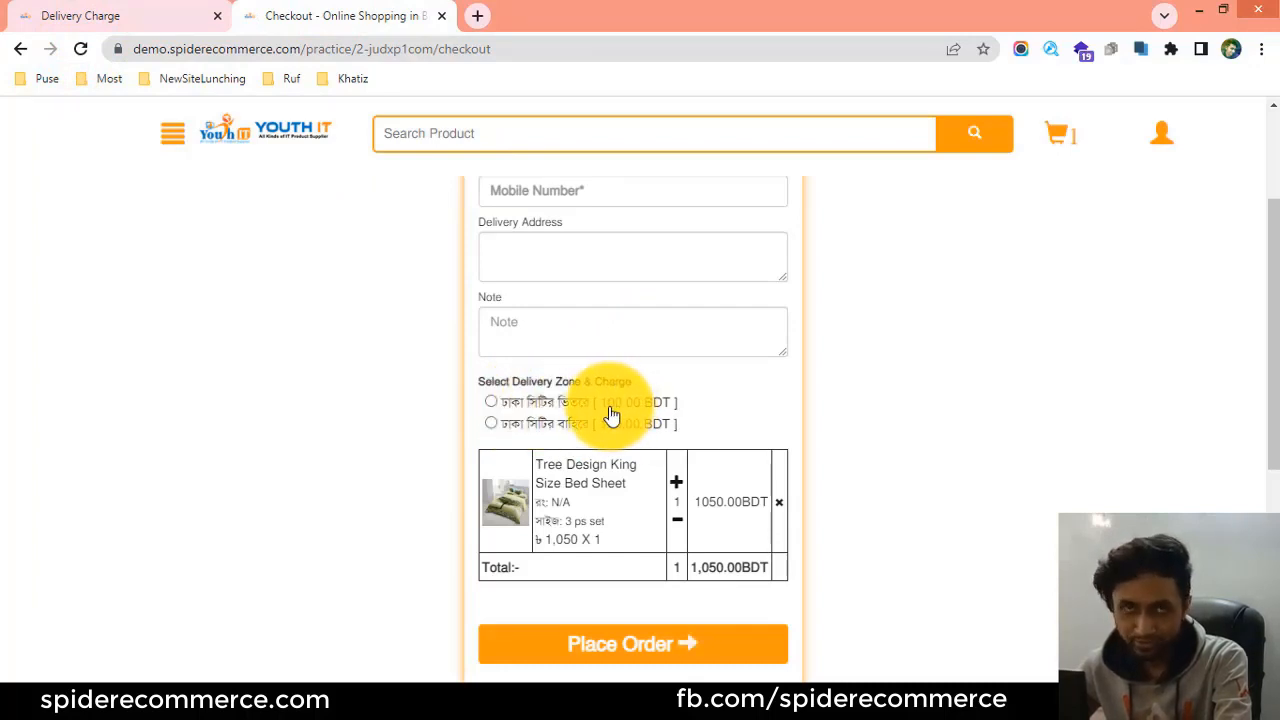
click(493, 403)
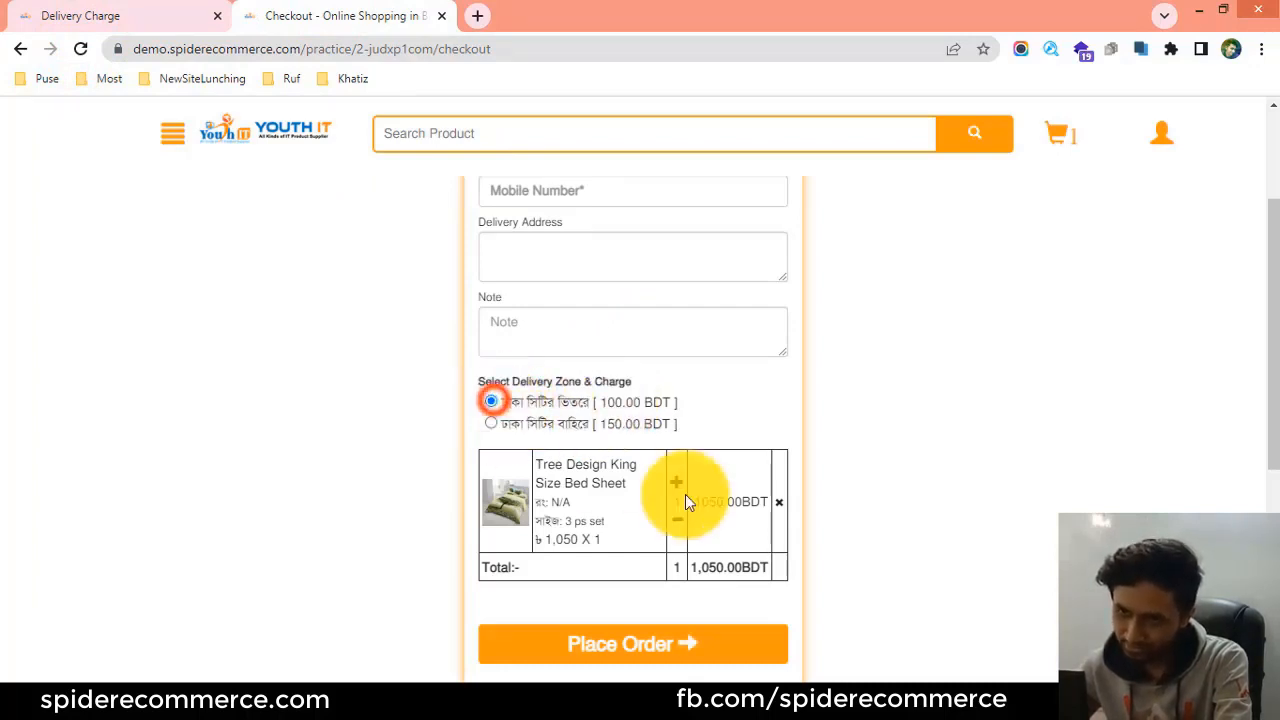
Review the second zone's delivery charge in the admin table and compare the first zone's name with the storefront checkout page.
click(132, 16)
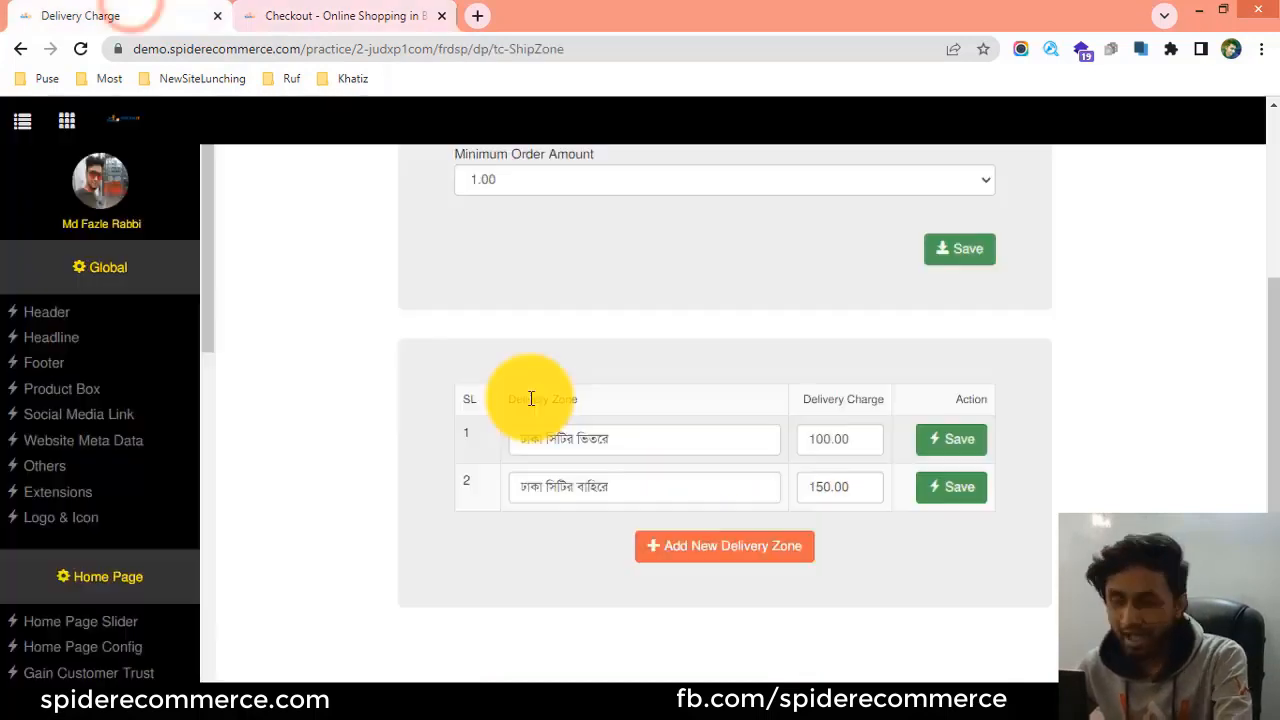
drag(830, 489, 805, 491)
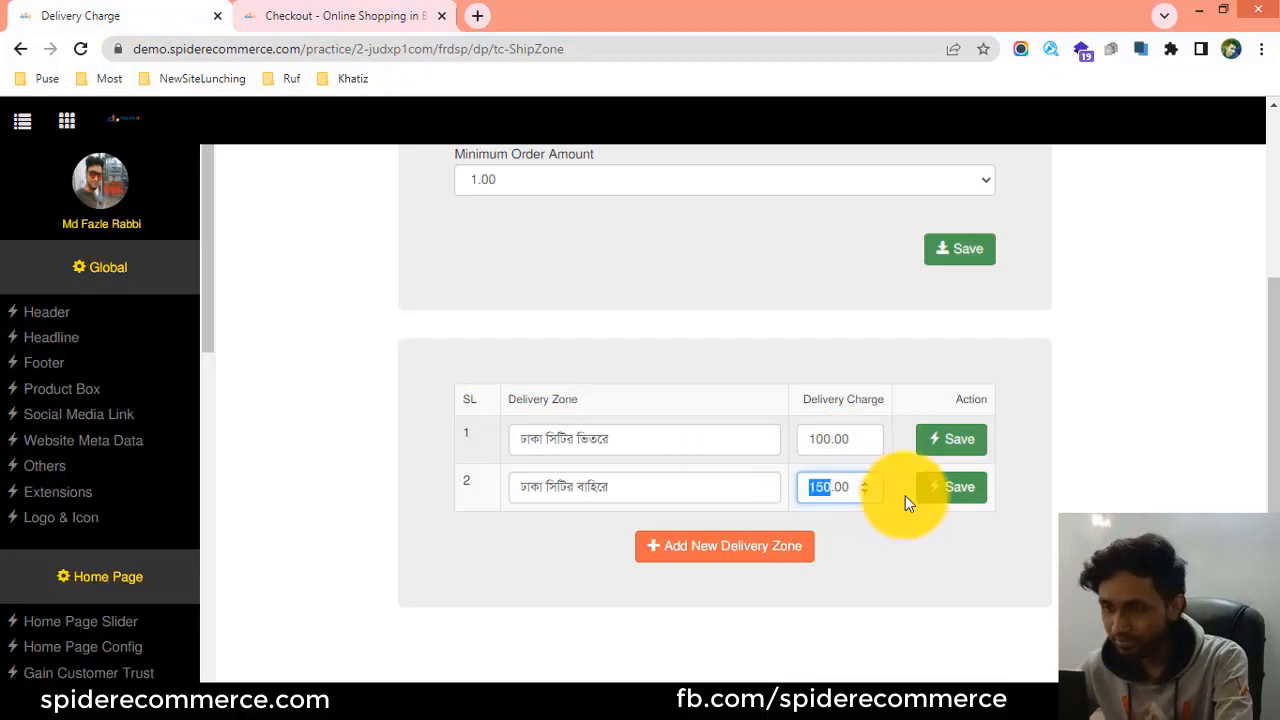
click(962, 498)
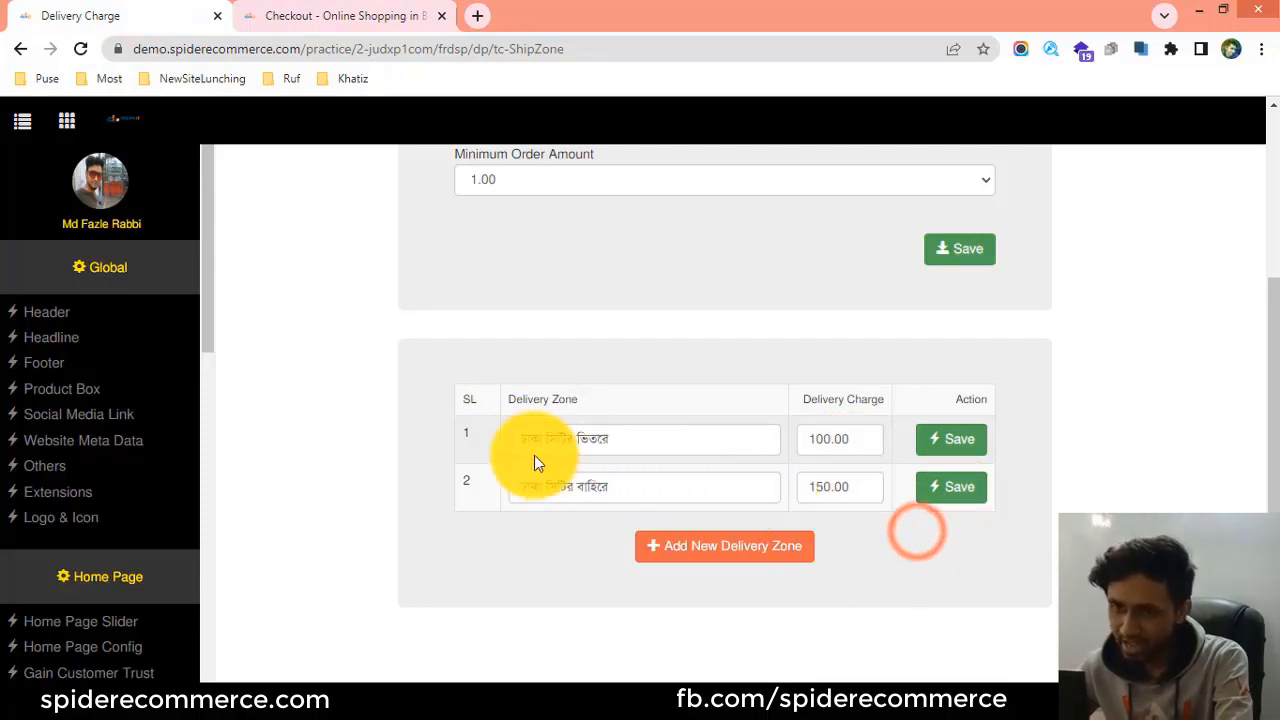
triple_click(643, 432)
click(371, 14)
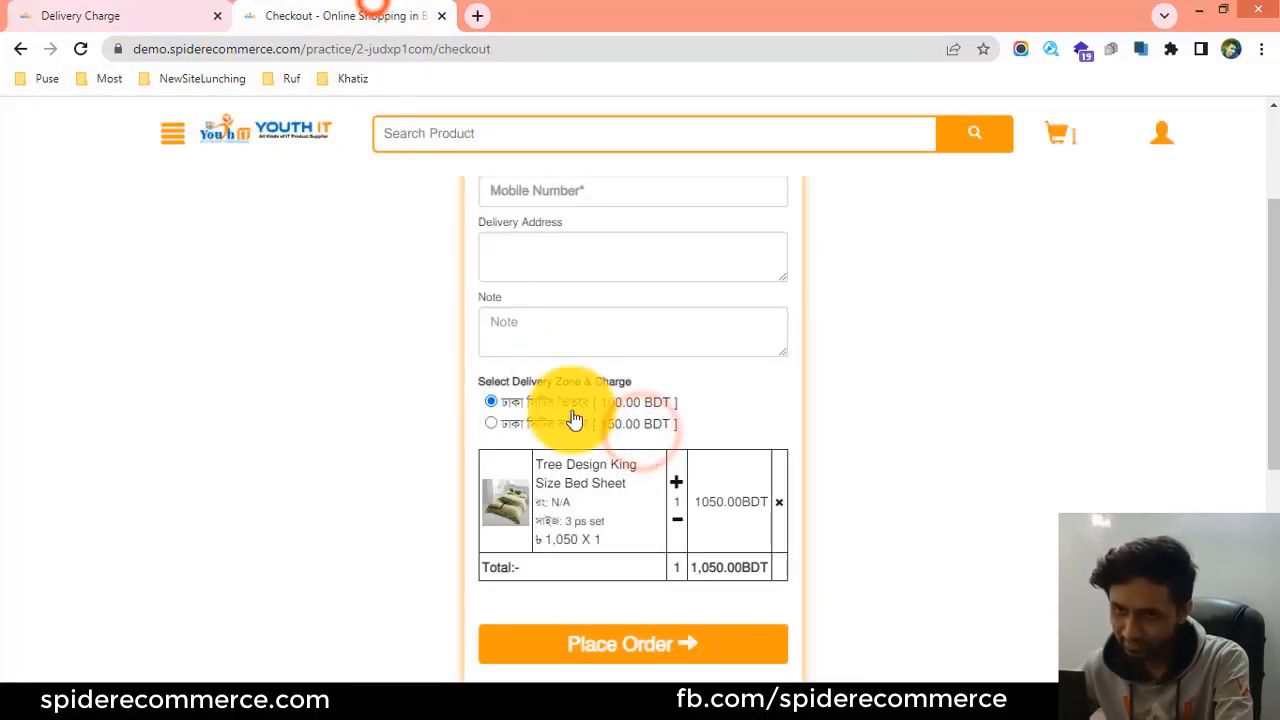
Rename the first delivery zone in the admin table to Inside Dhaka and save that zone.
click(149, 10)
click(597, 439)
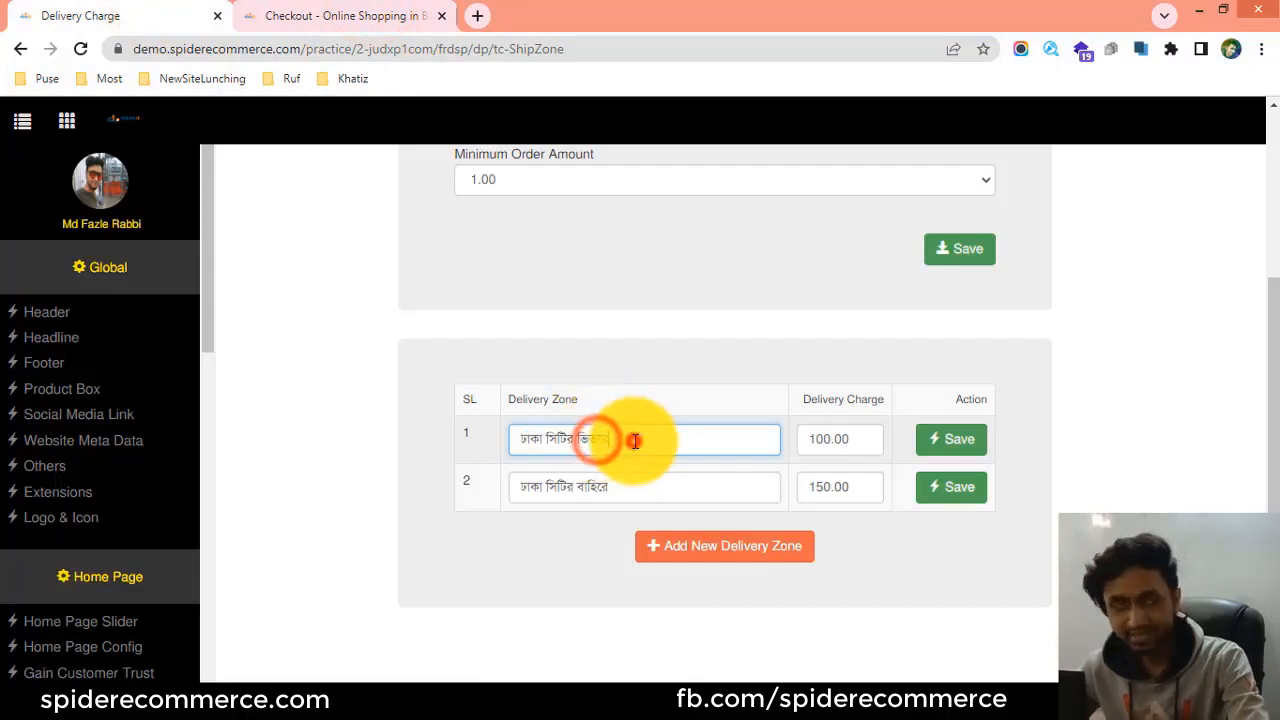
drag(634, 440, 458, 438)
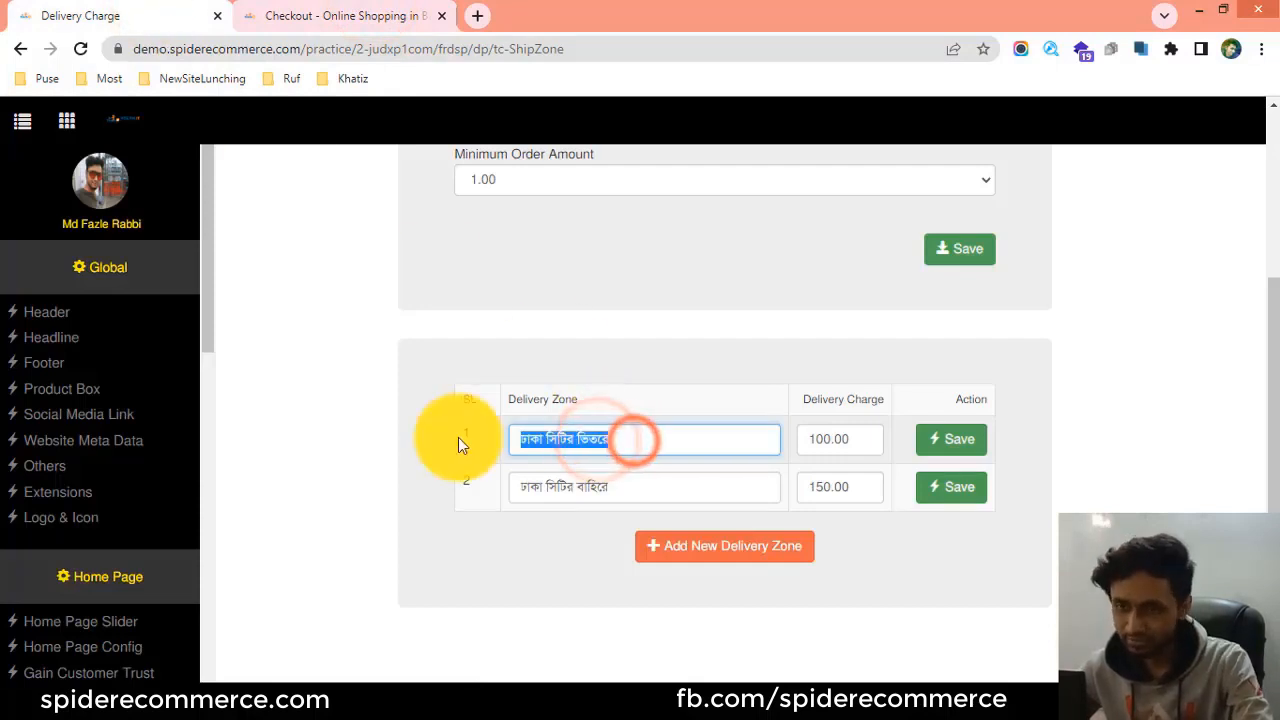
right_click(589, 438)
click(665, 140)
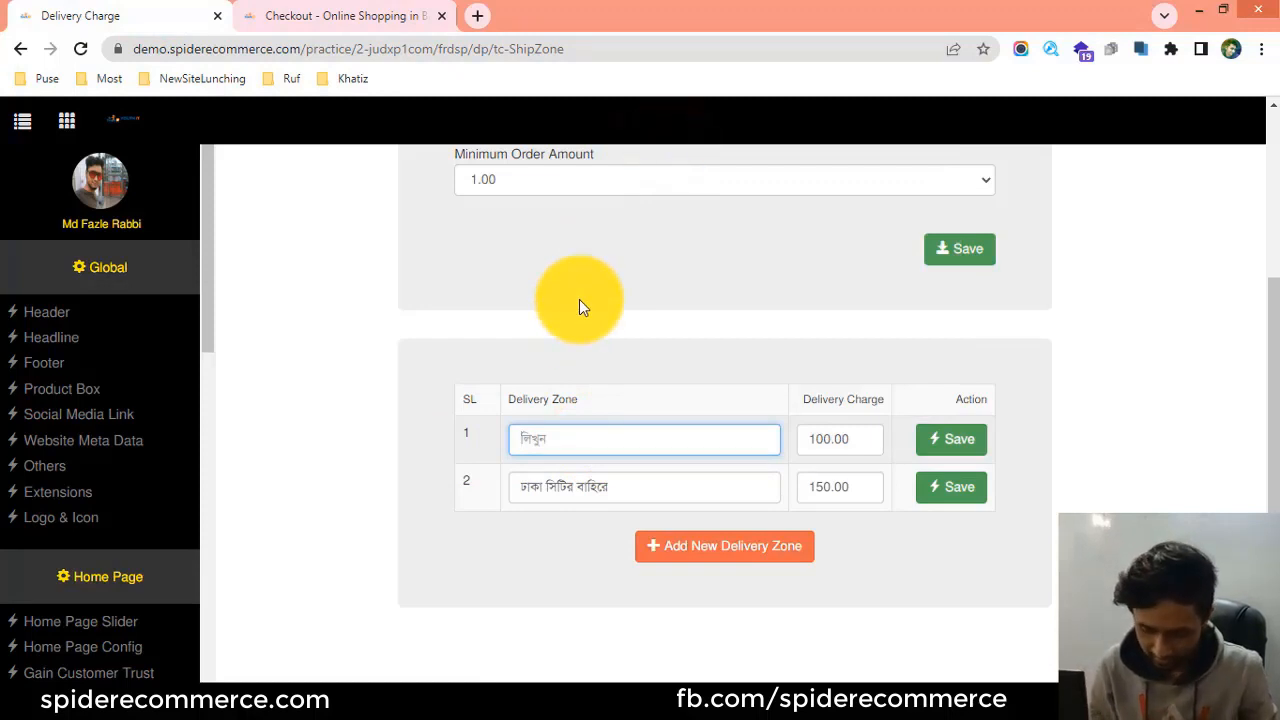
text(Ind)
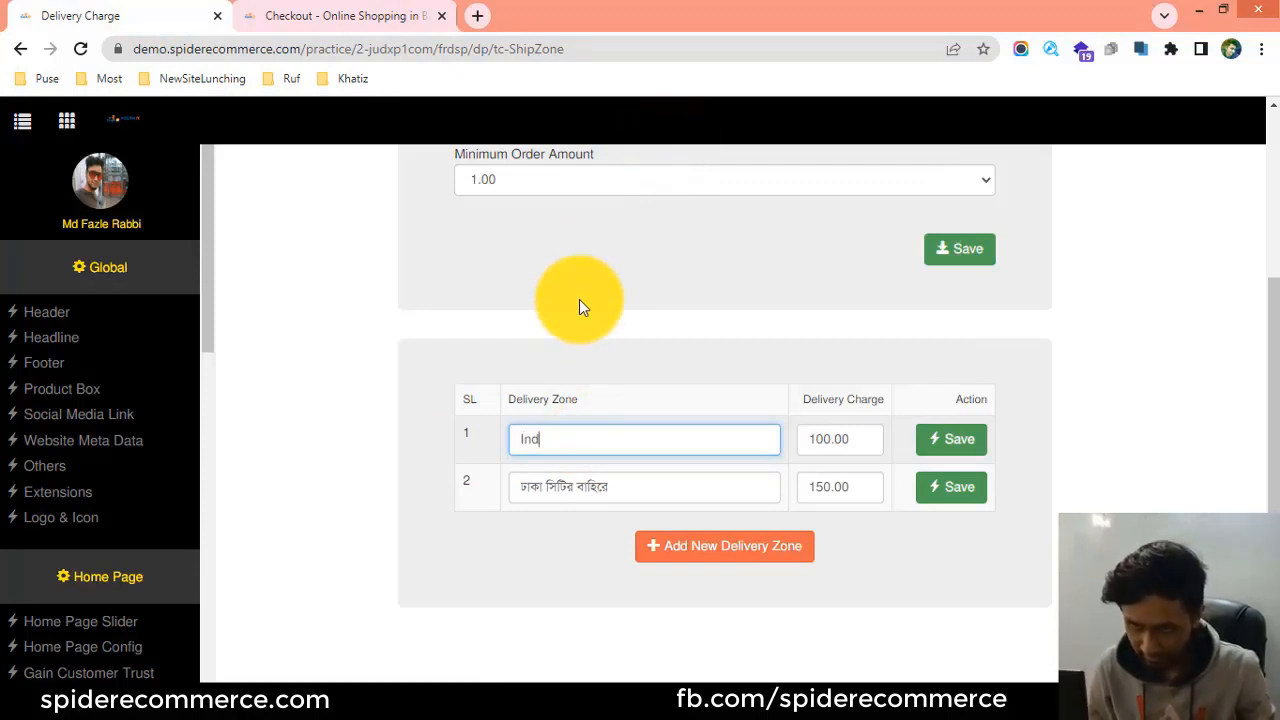
key(ctrl+a)
key(BackSpace)
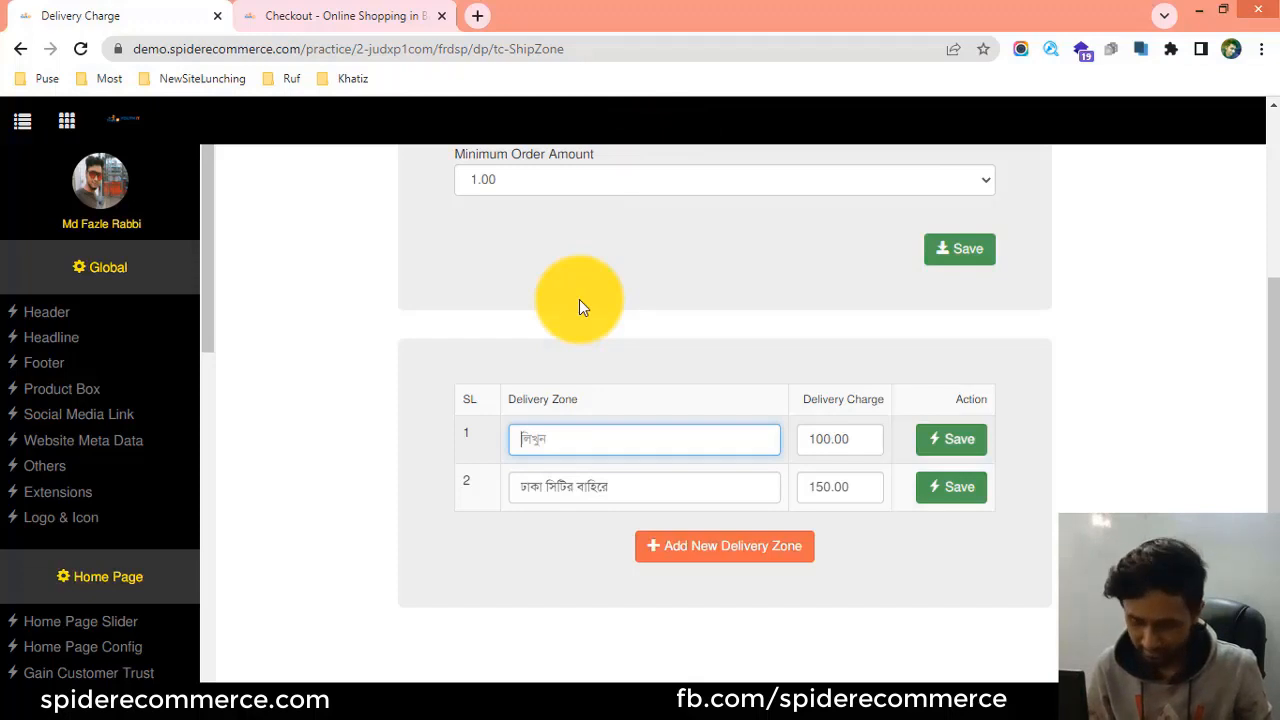
text(Insid)
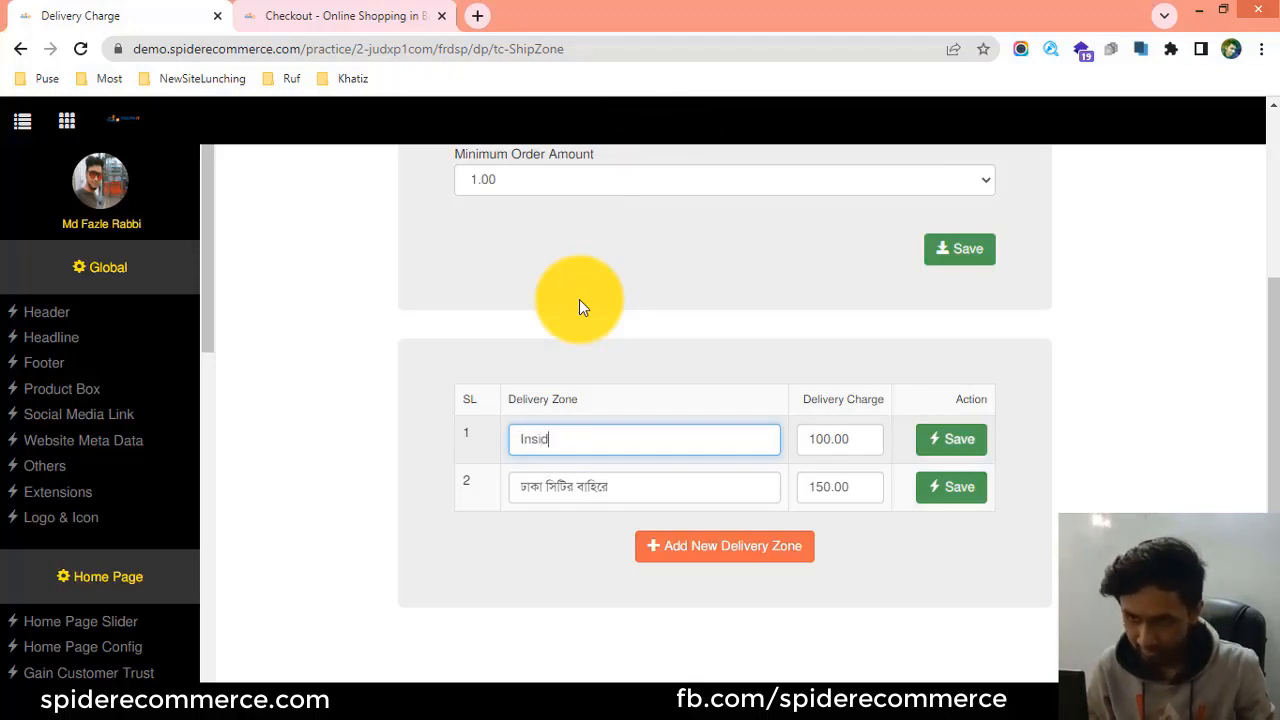
text(e Dh)
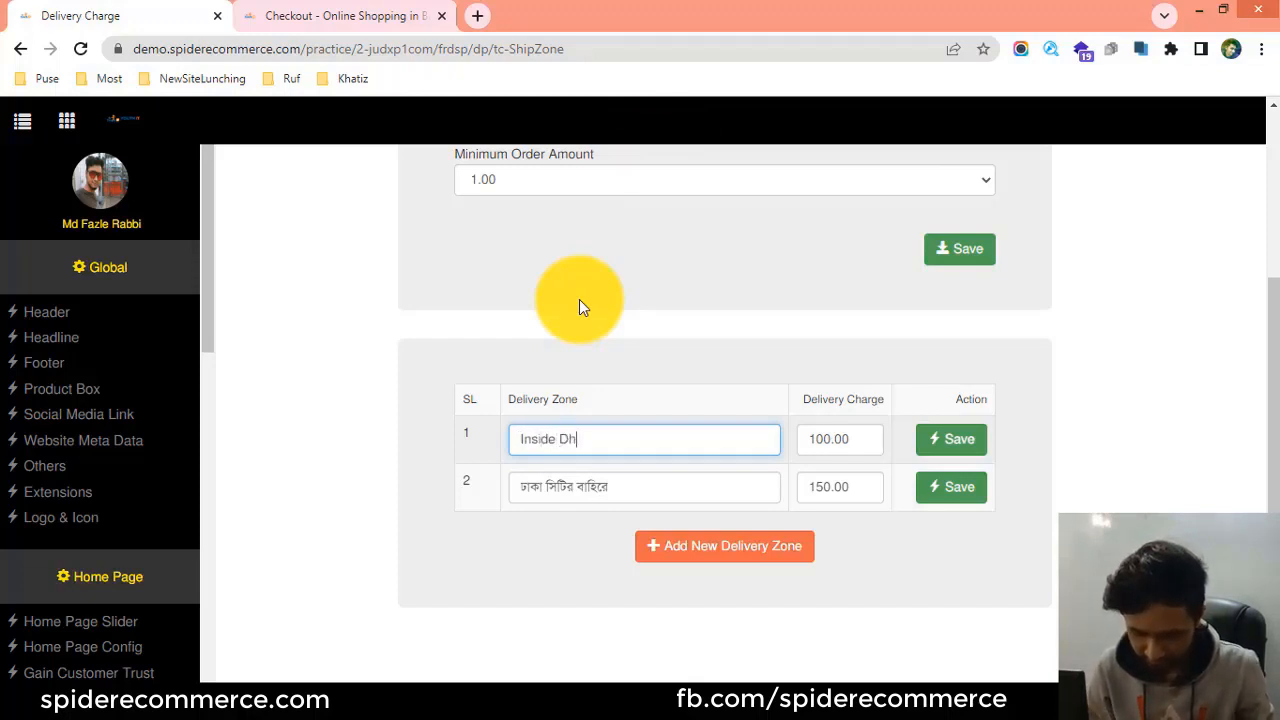
text(aka)
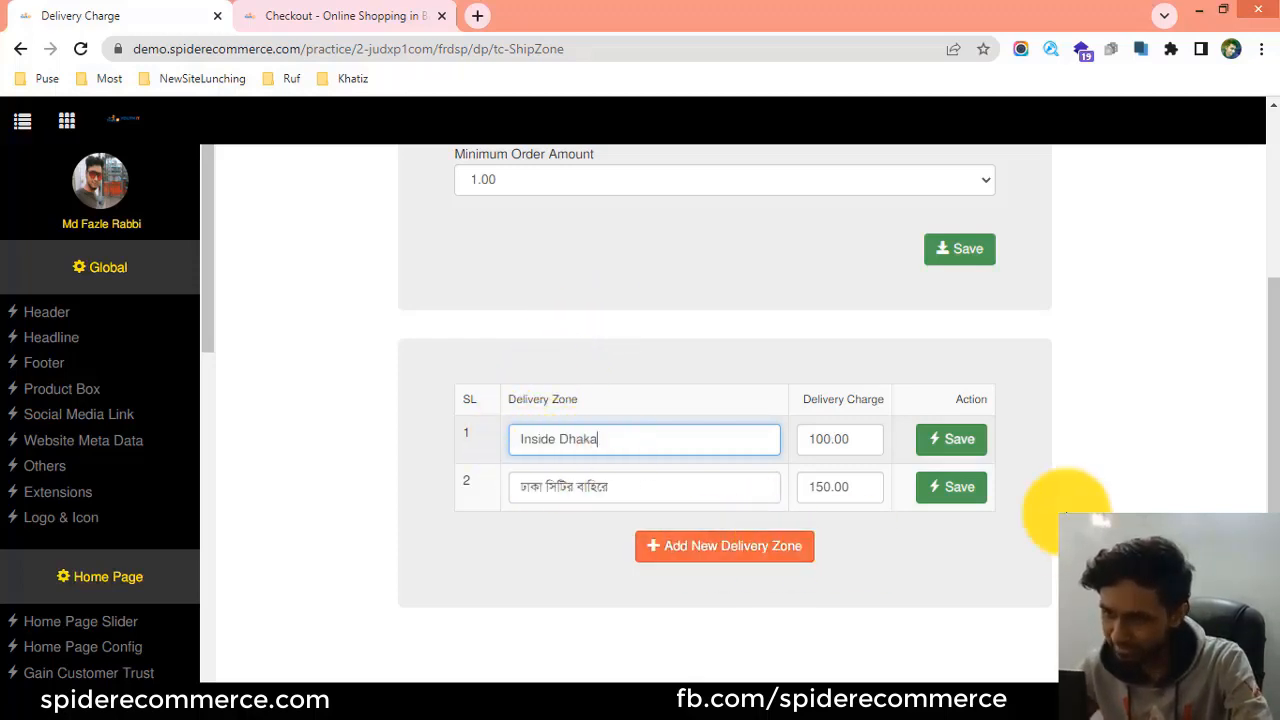
click(950, 440)
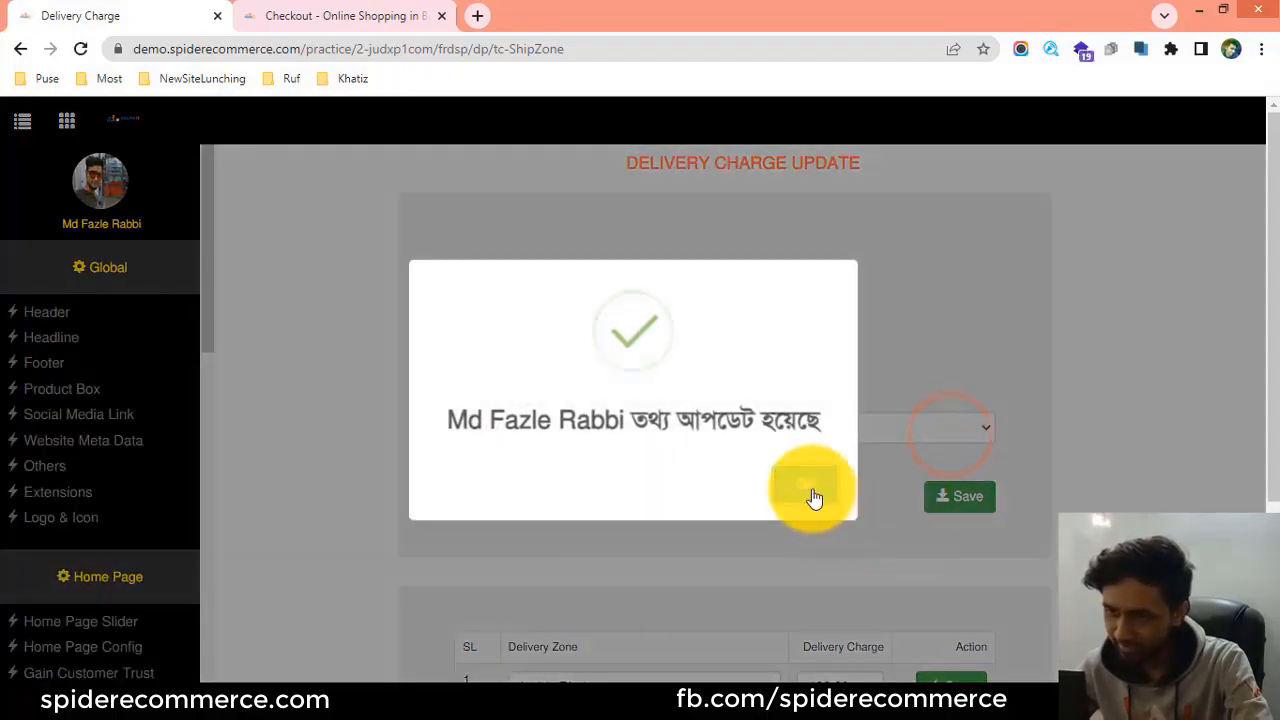
click(813, 490)
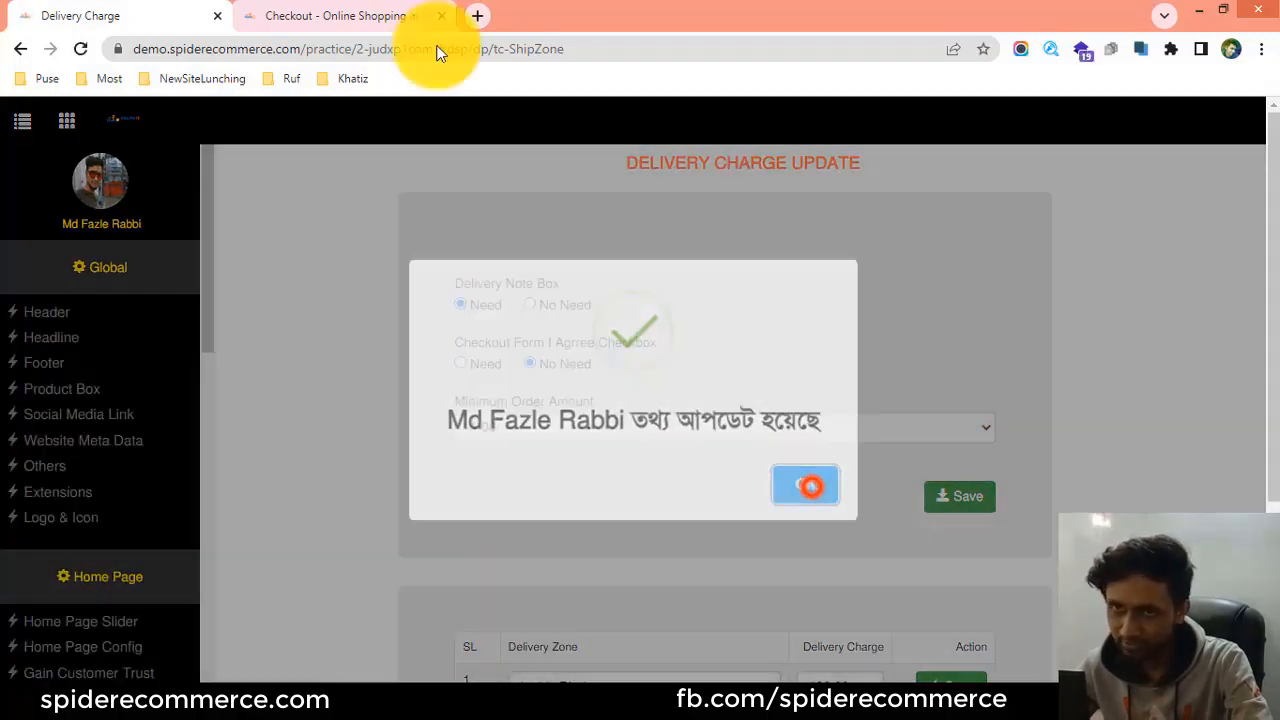
Reload the storefront checkout page and compare its delivery zone names with those in the admin table.
click(340, 15)
click(82, 50)
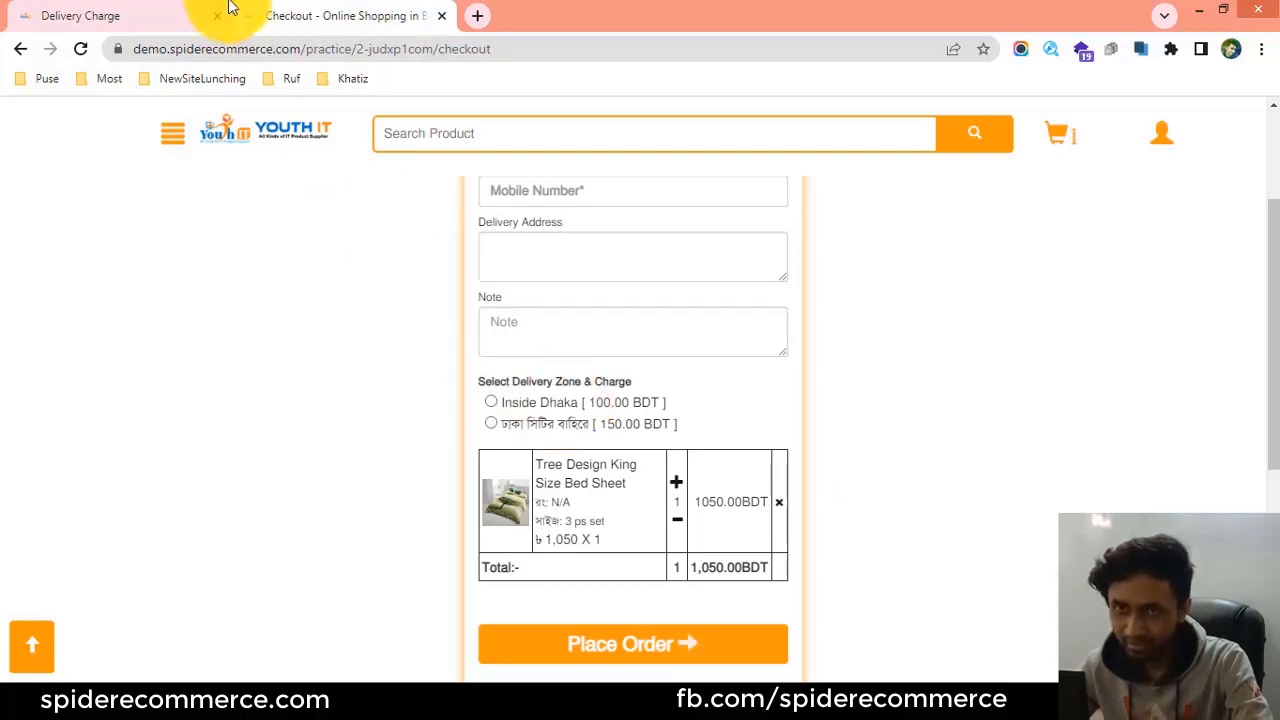
click(200, 17)
scroll(586, 500, down, 3)
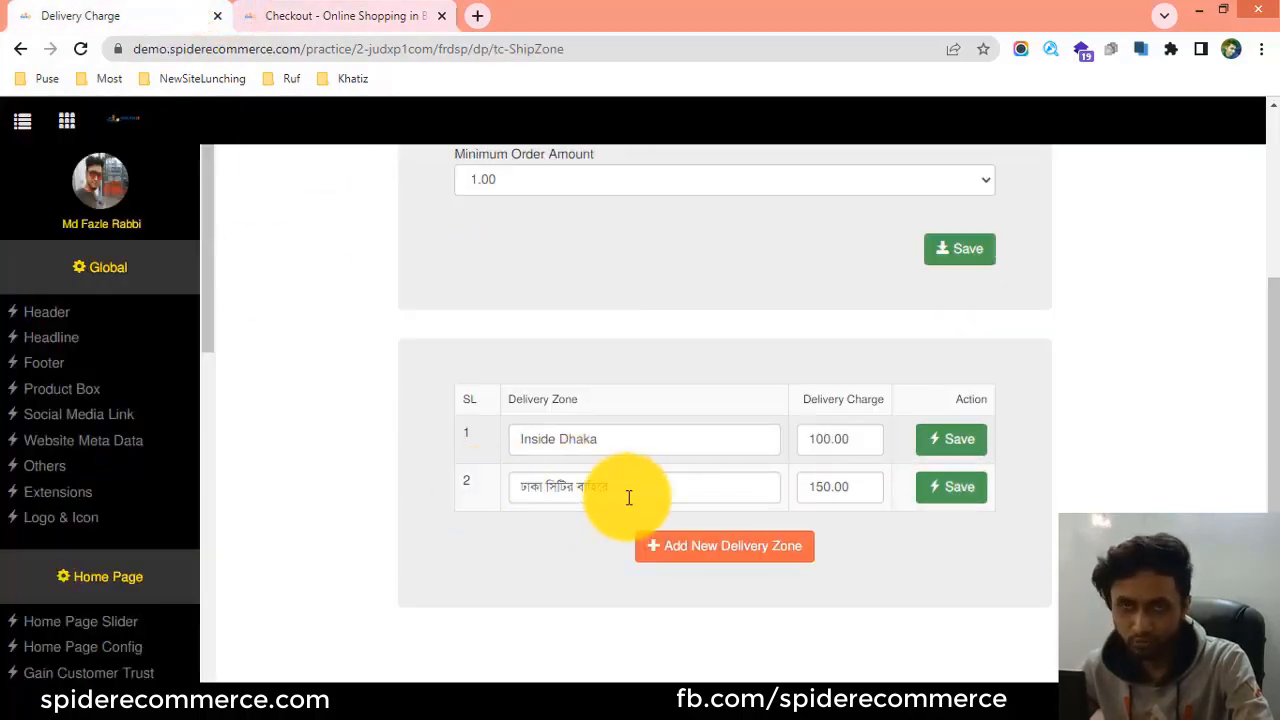
click(316, 12)
click(225, 12)
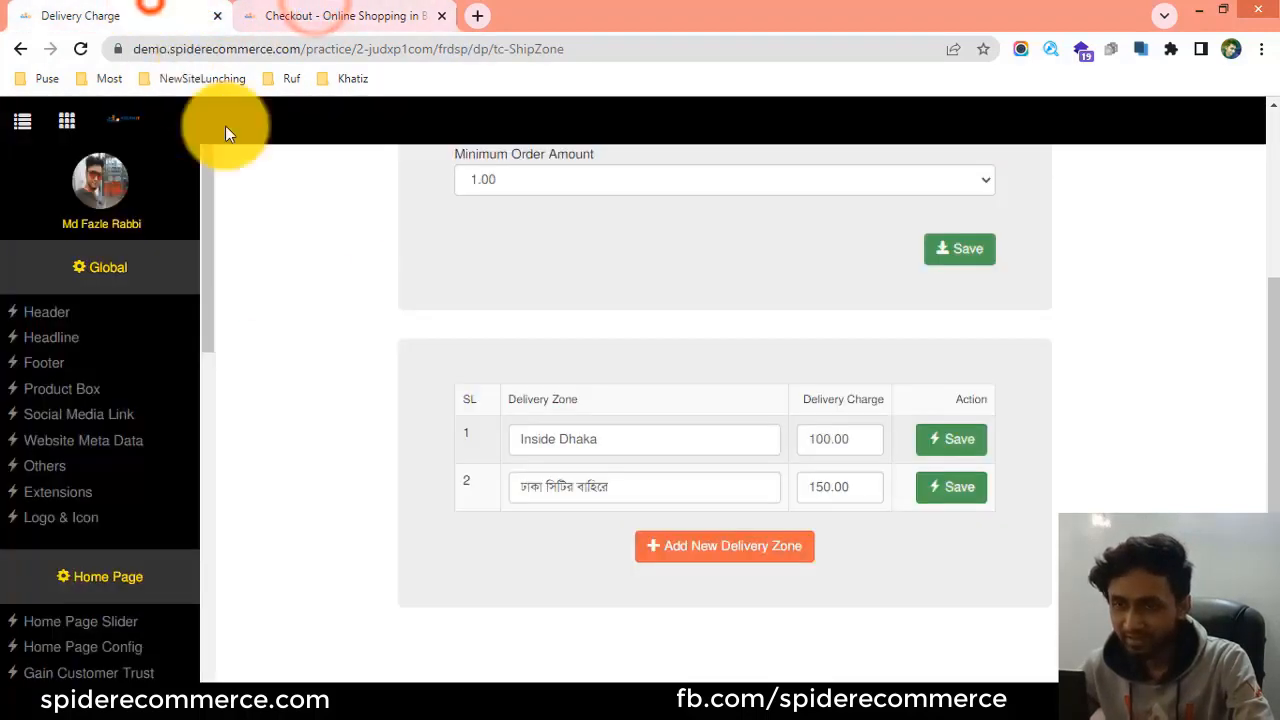
click(629, 484)
click(290, 12)
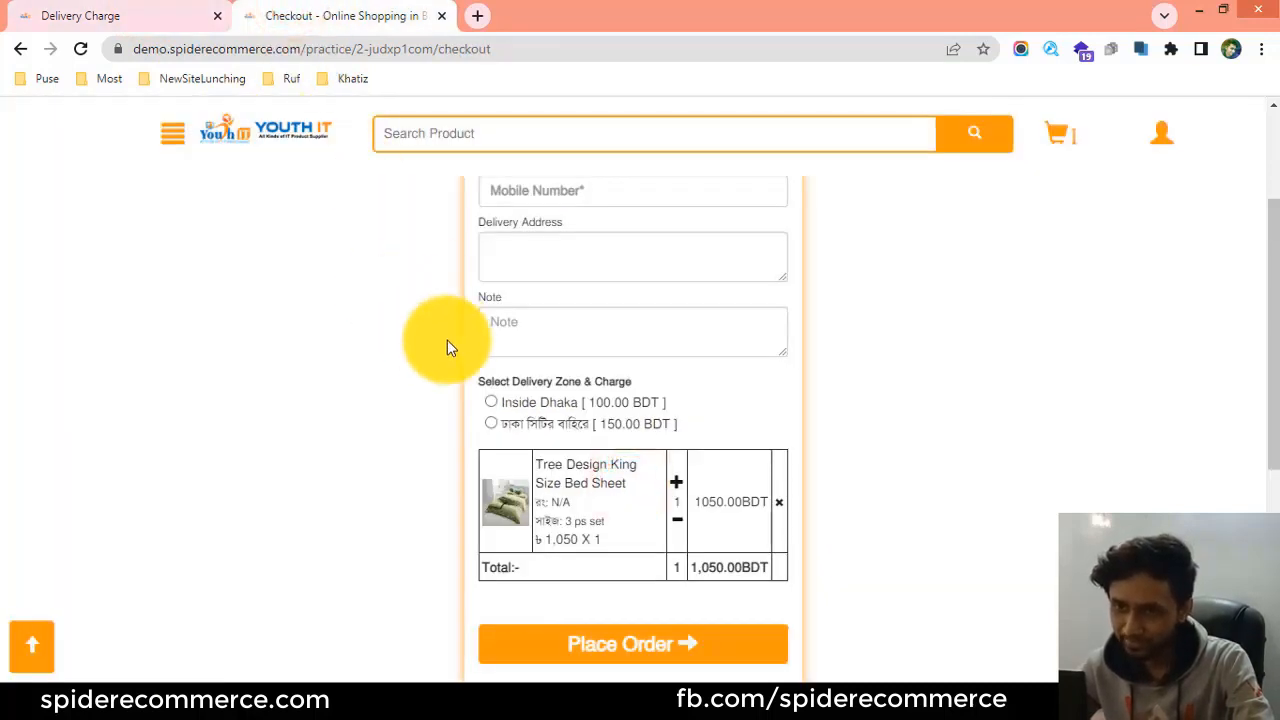
Restore the first delivery zone's name to ঢাকা সিটির ভিতরে in the admin table and save that zone.
click(150, 15)
drag(649, 449, 491, 449)
right_click(528, 440)
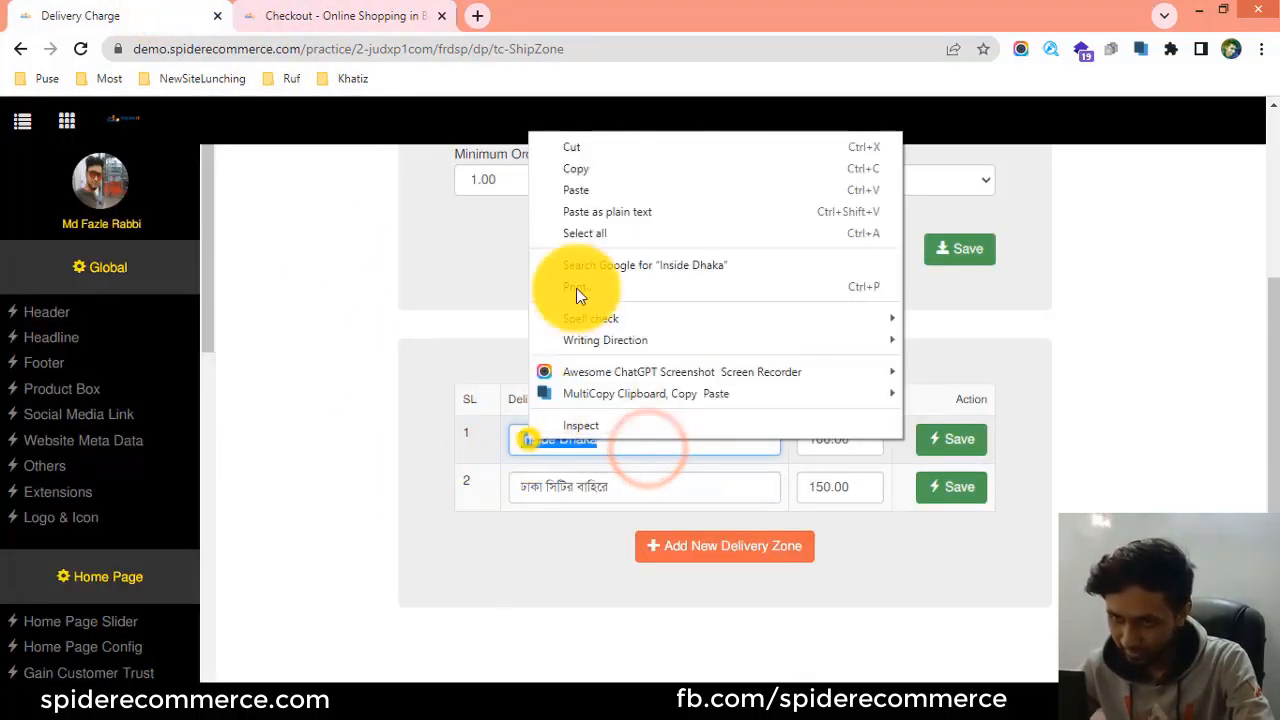
click(576, 190)
click(945, 445)
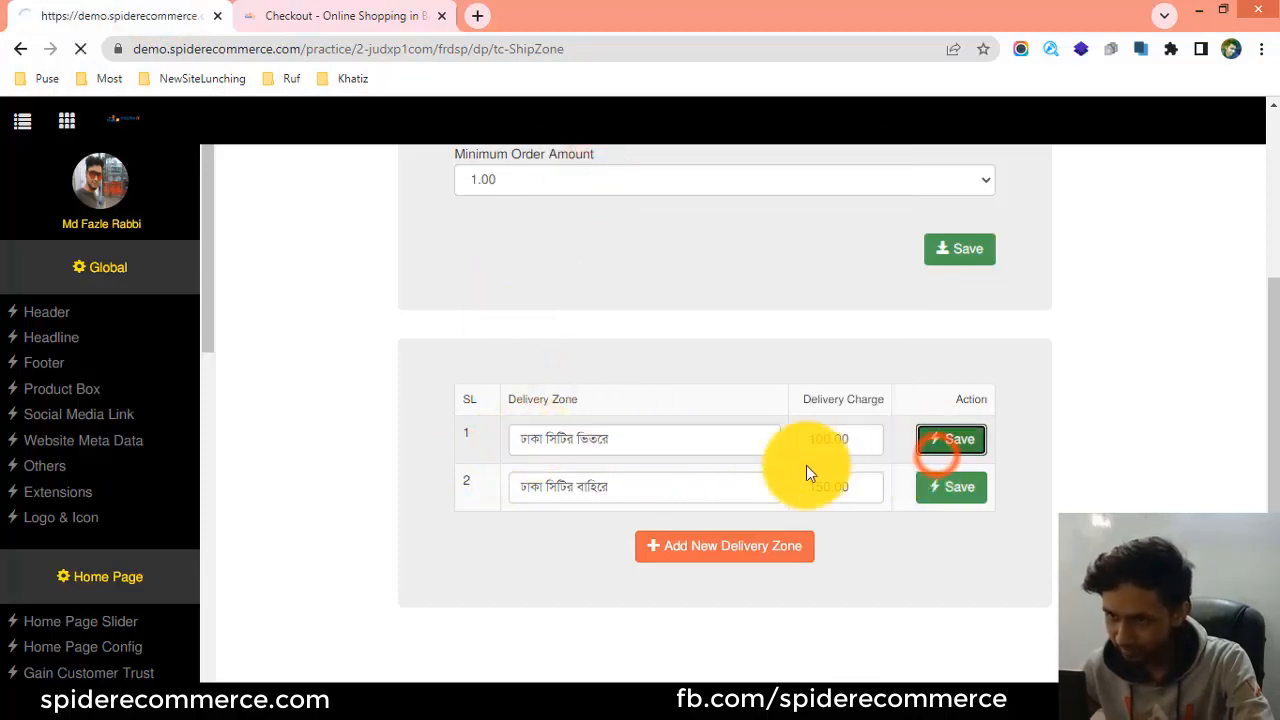
click(829, 494)
Reload the storefront checkout page to check the first zone's name, and return to the admin panel.
click(365, 15)
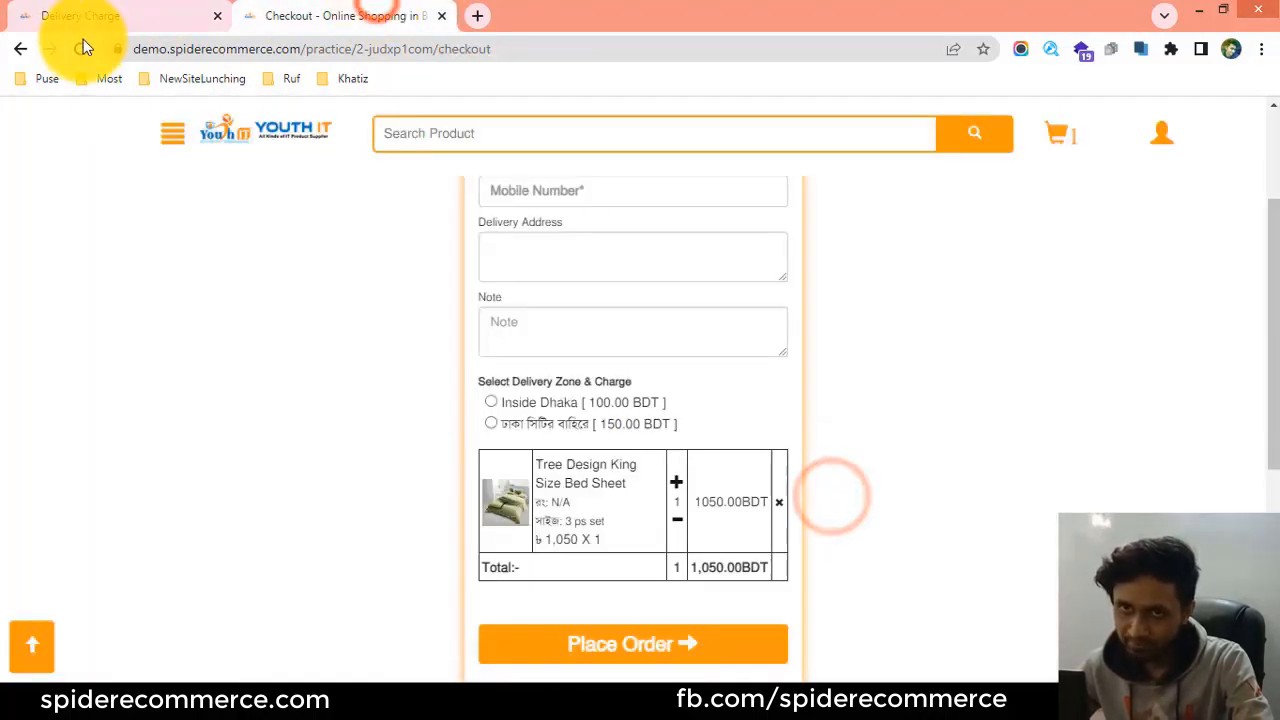
click(80, 48)
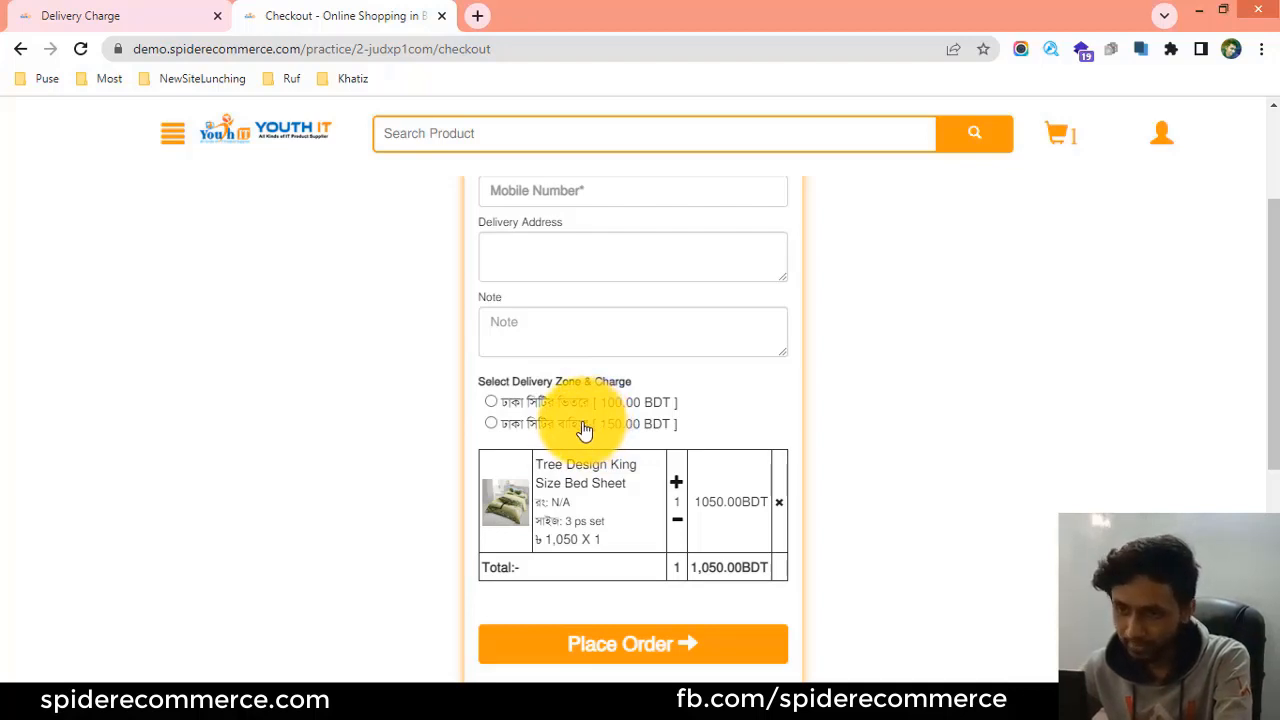
click(110, 15)
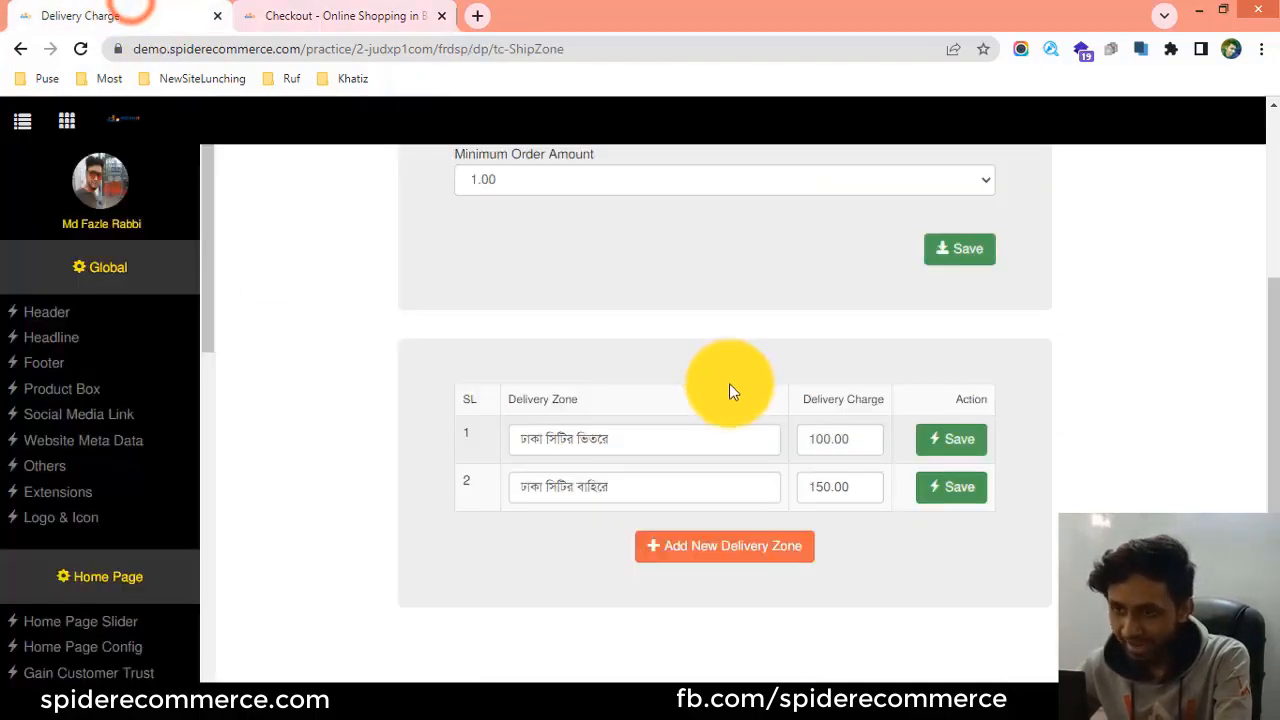
Add a new delivery zone row below the two existing zones in the delivery charge table.
click(665, 443)
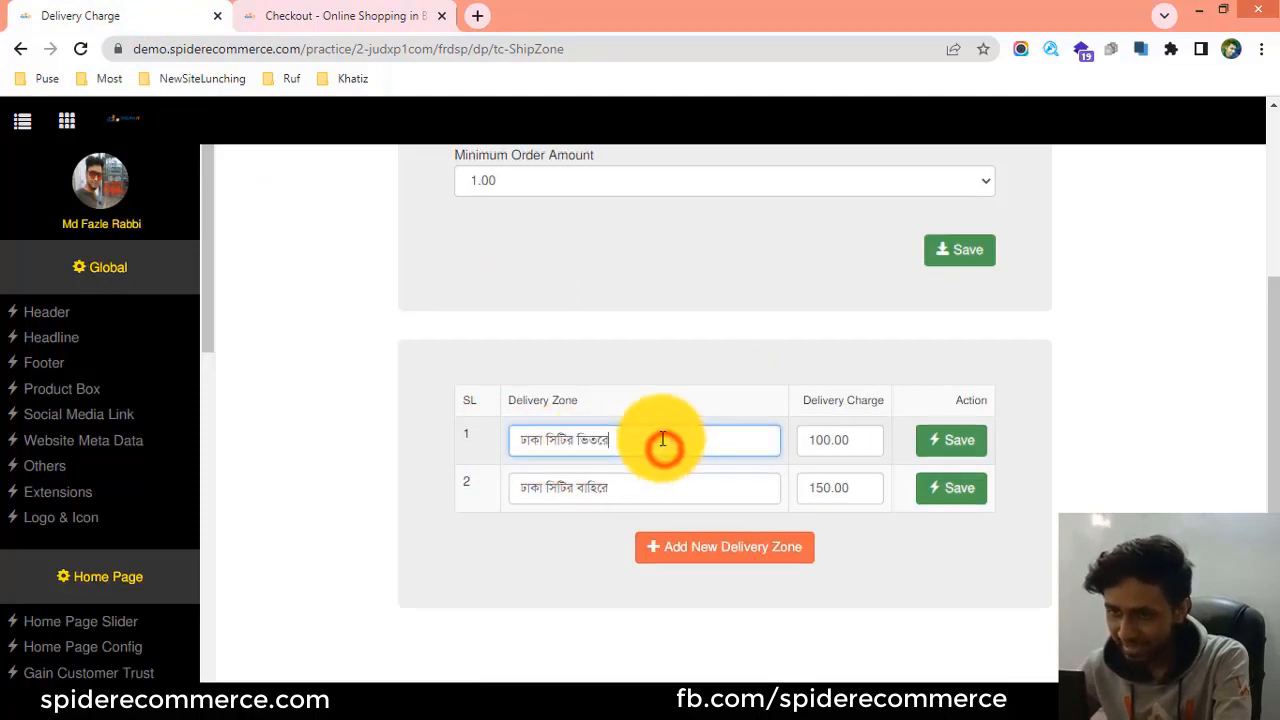
scroll(664, 440, up, 2)
scroll(664, 440, down, 2)
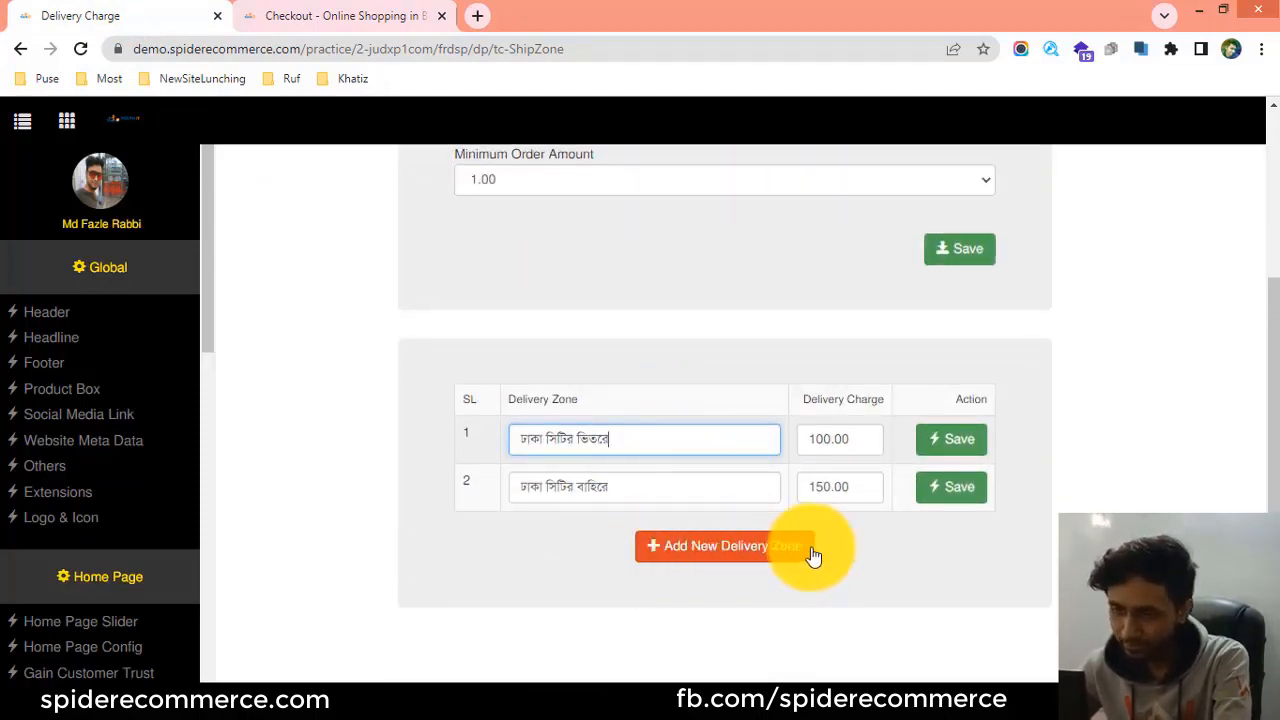
click(714, 548)
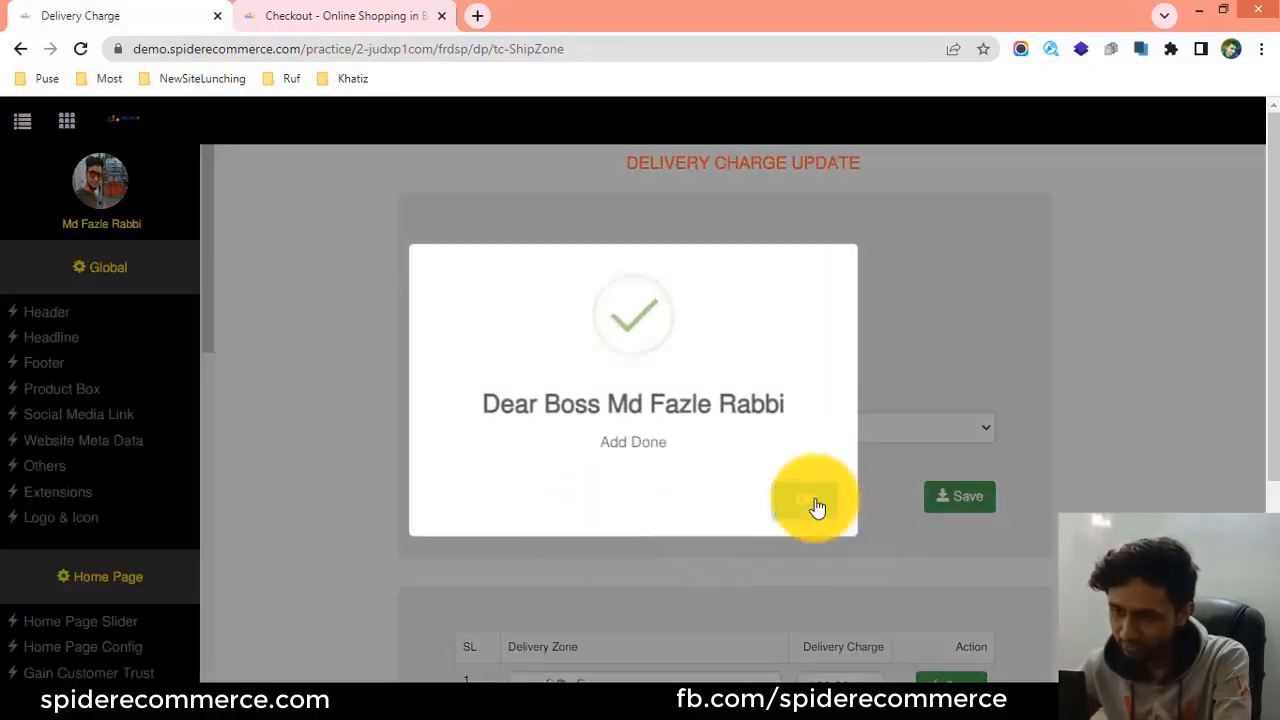
click(817, 505)
scroll(660, 477, down, 3)
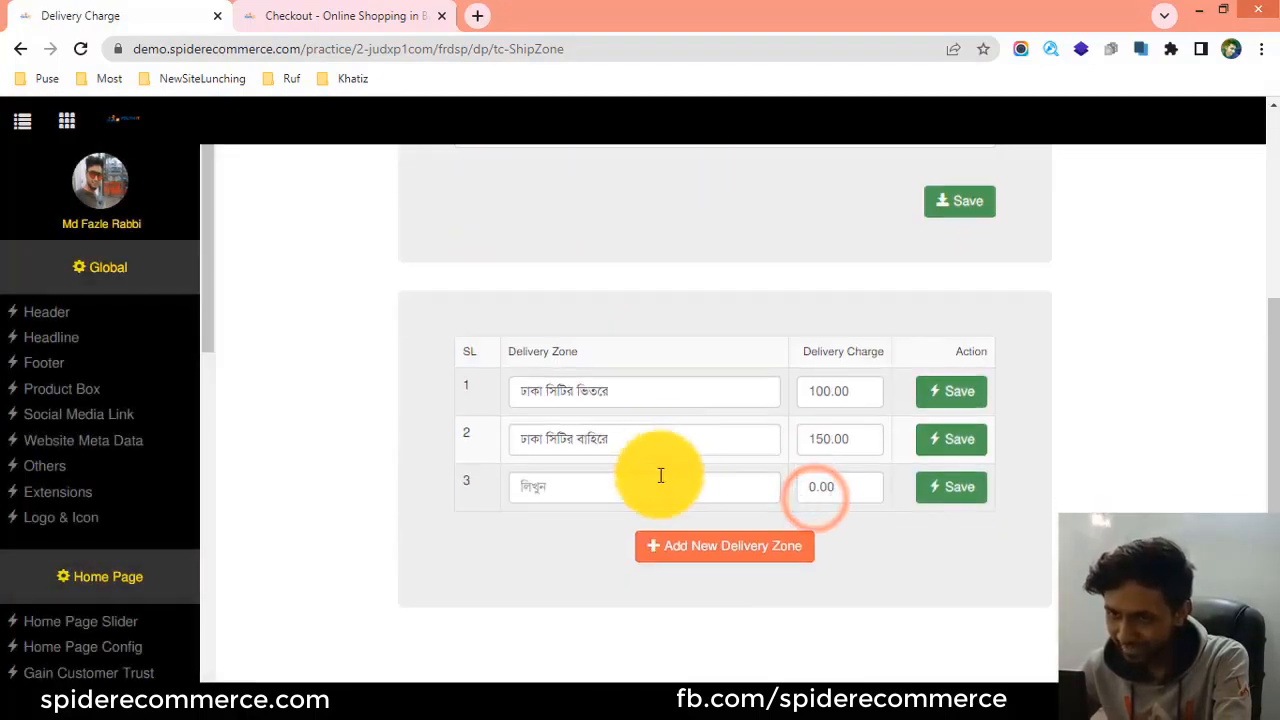
click(545, 487)
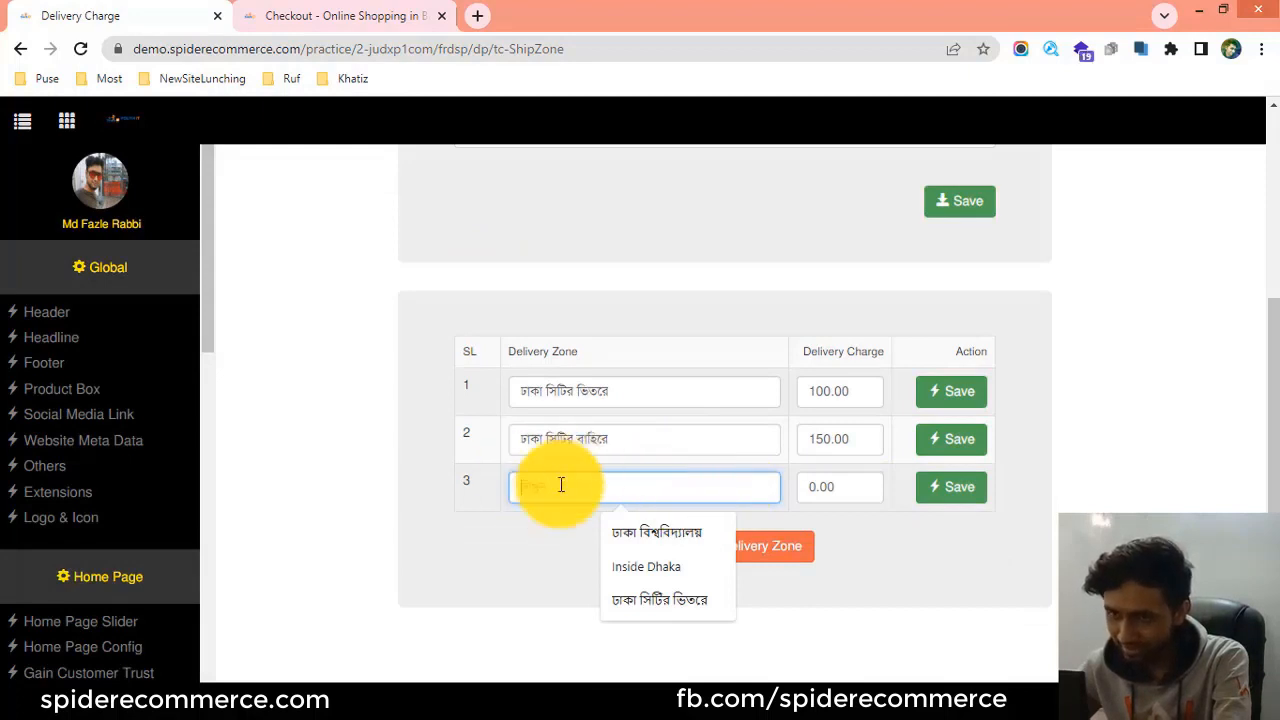
click(516, 506)
click(533, 490)
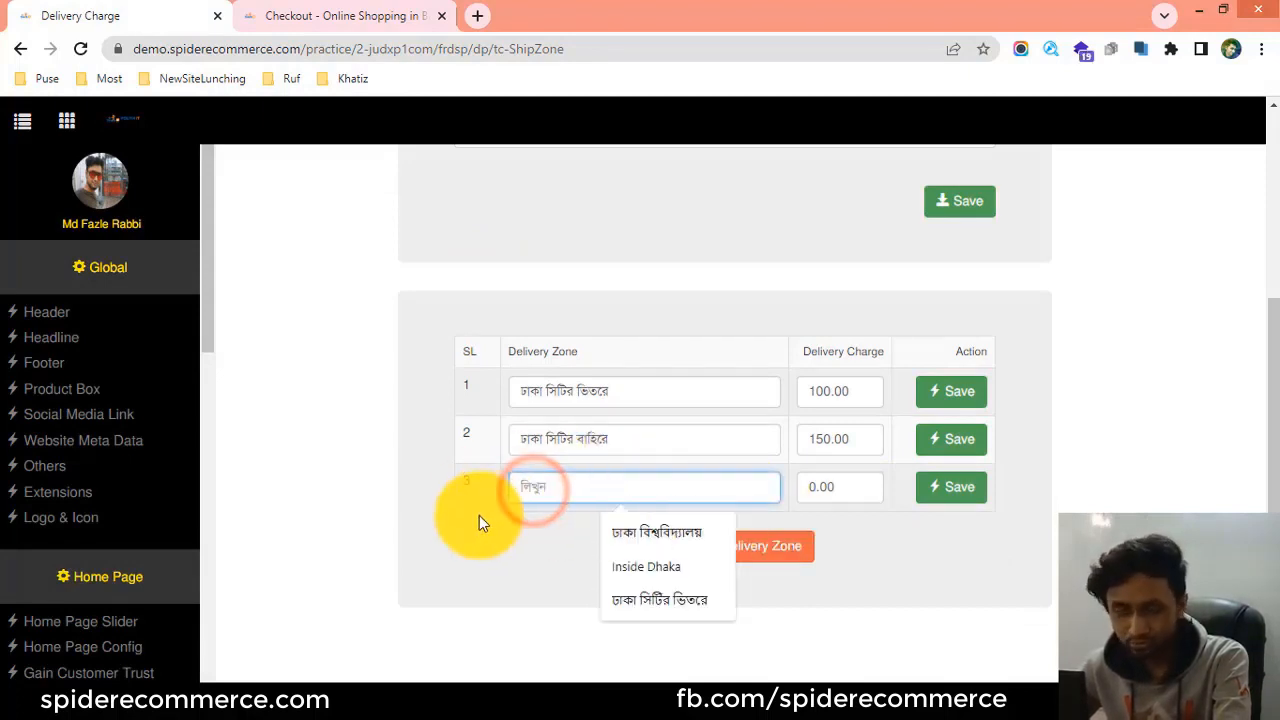
click(479, 515)
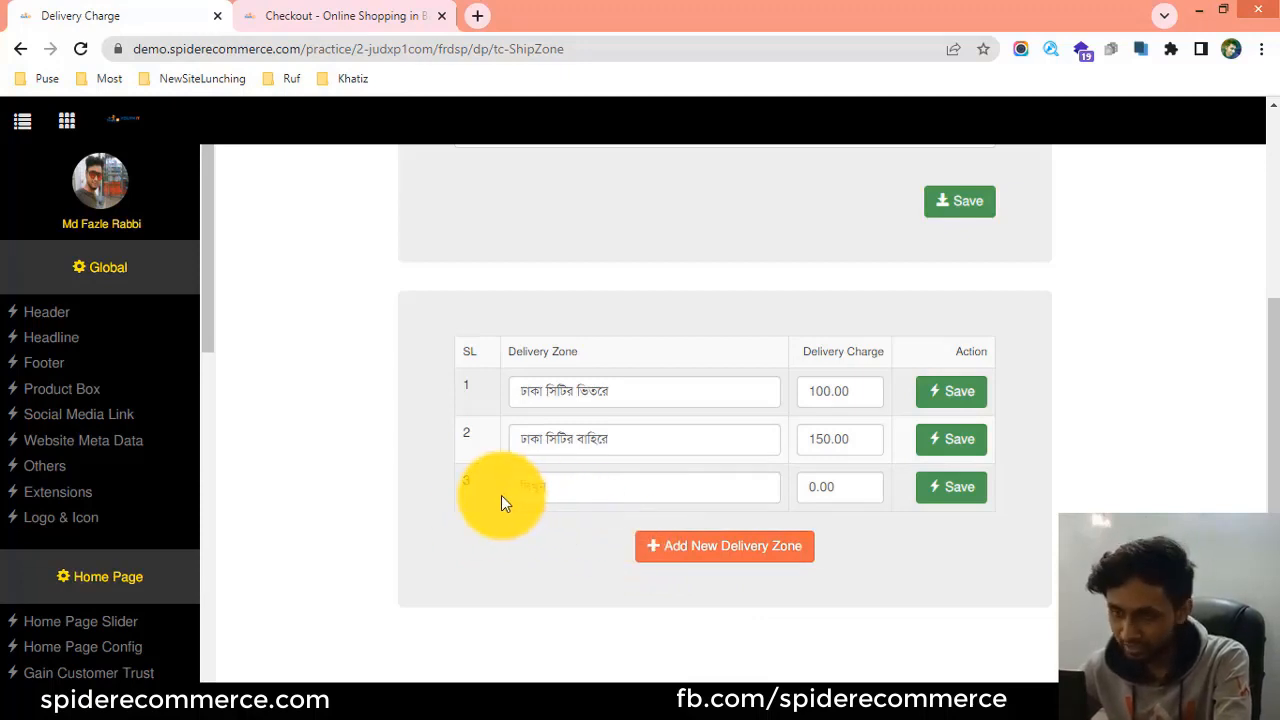
click(571, 490)
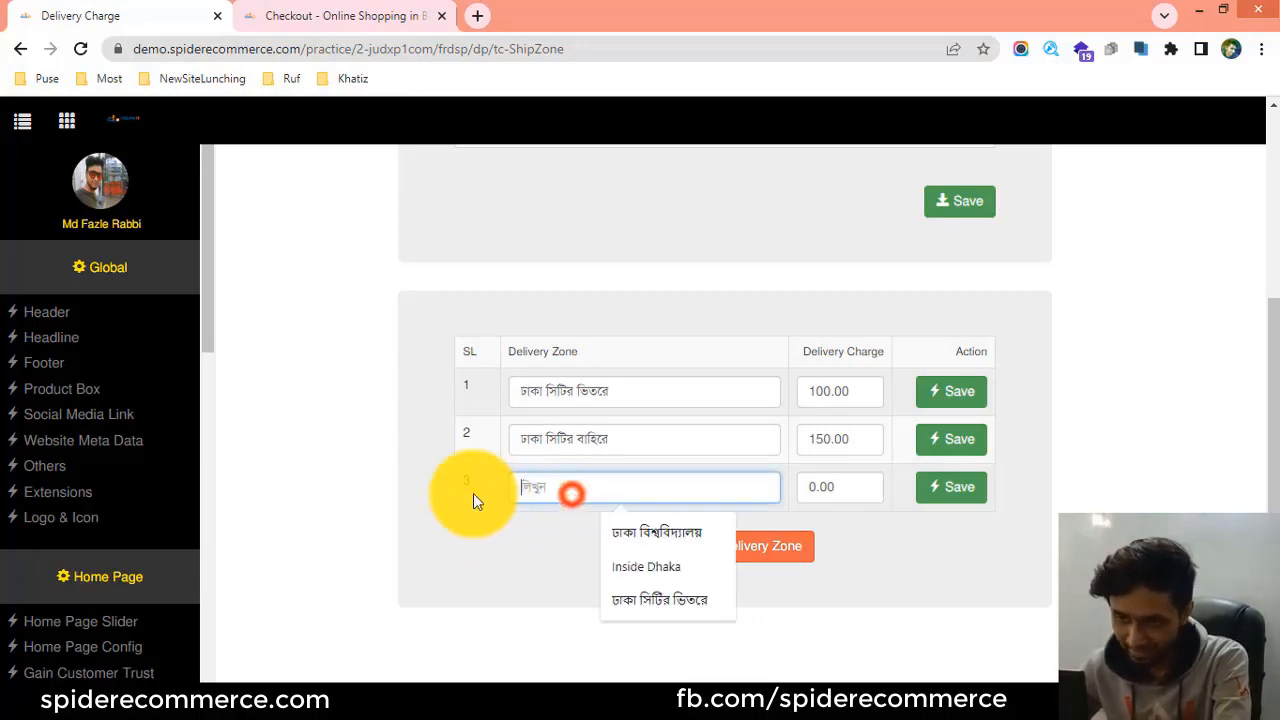
click(552, 490)
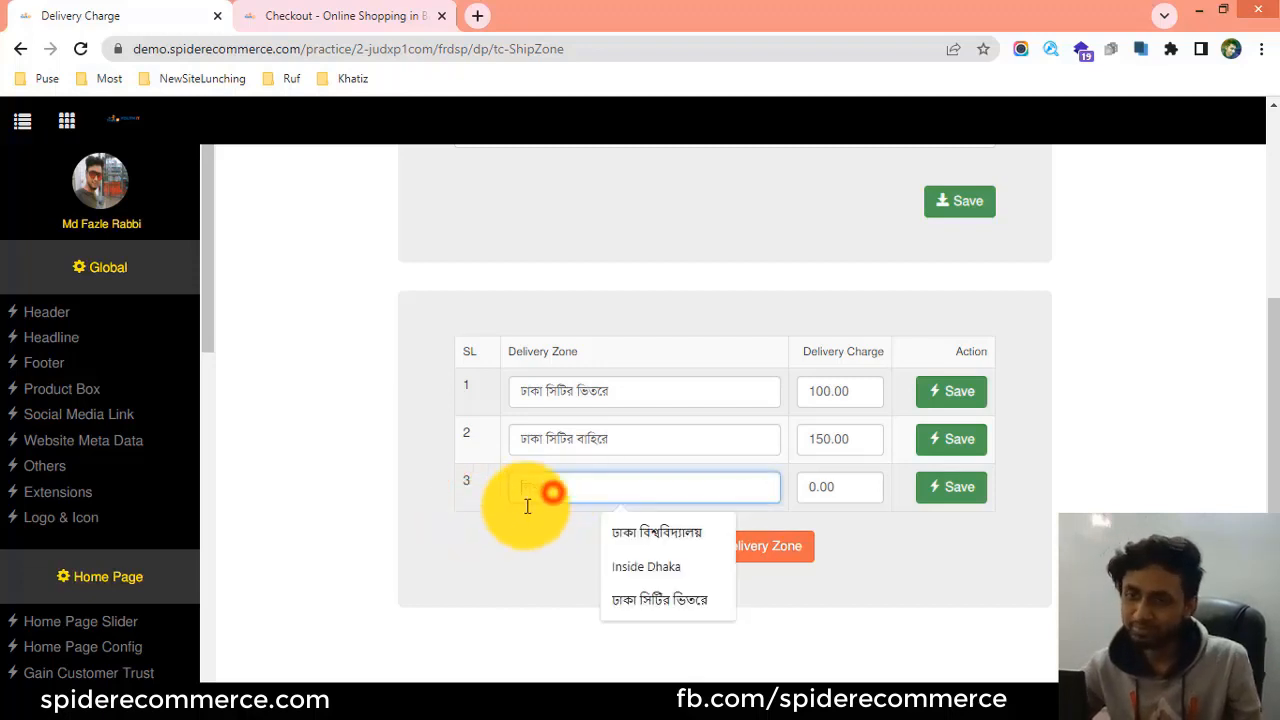
click(551, 489)
click(543, 489)
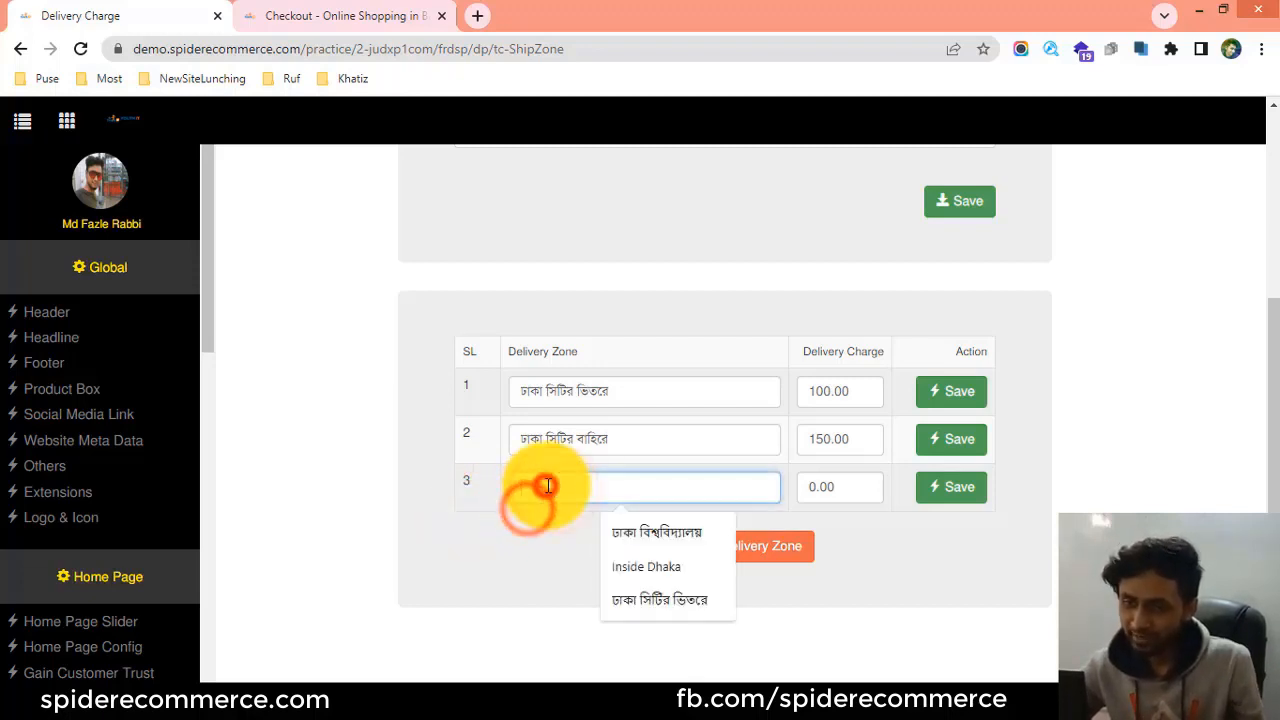
drag(617, 435, 559, 496)
click(551, 491)
click(519, 530)
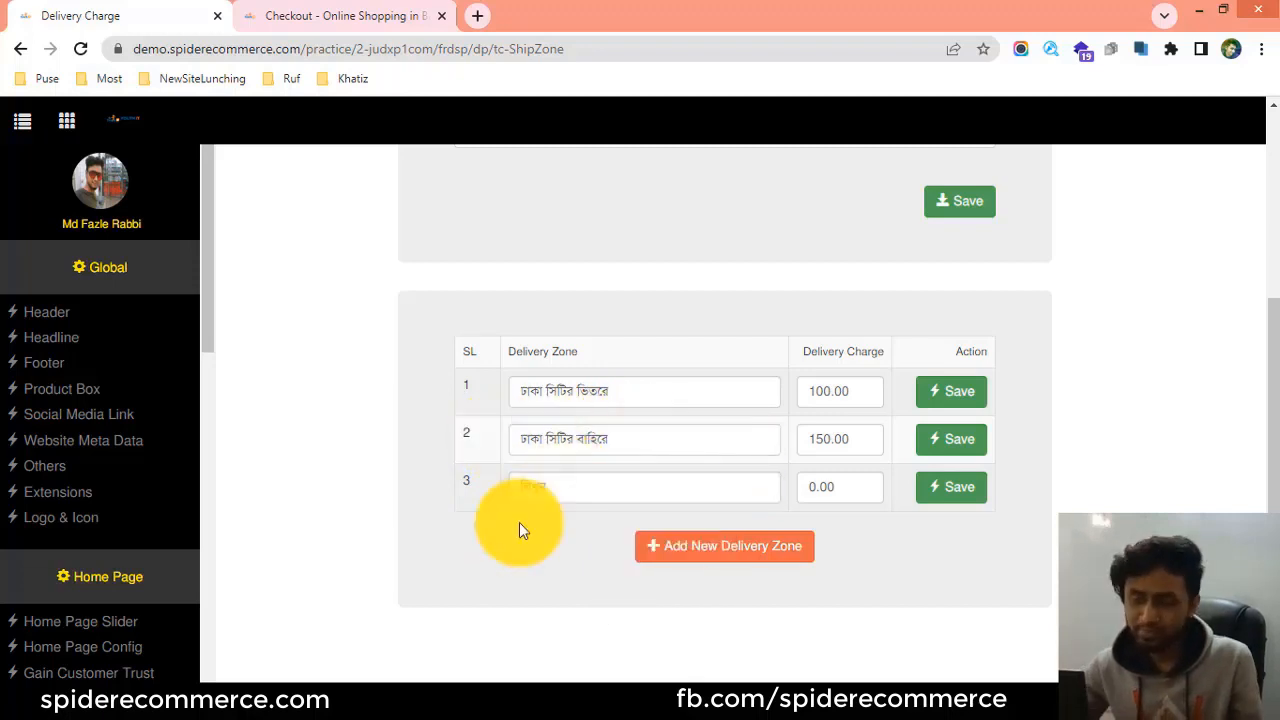
click(540, 489)
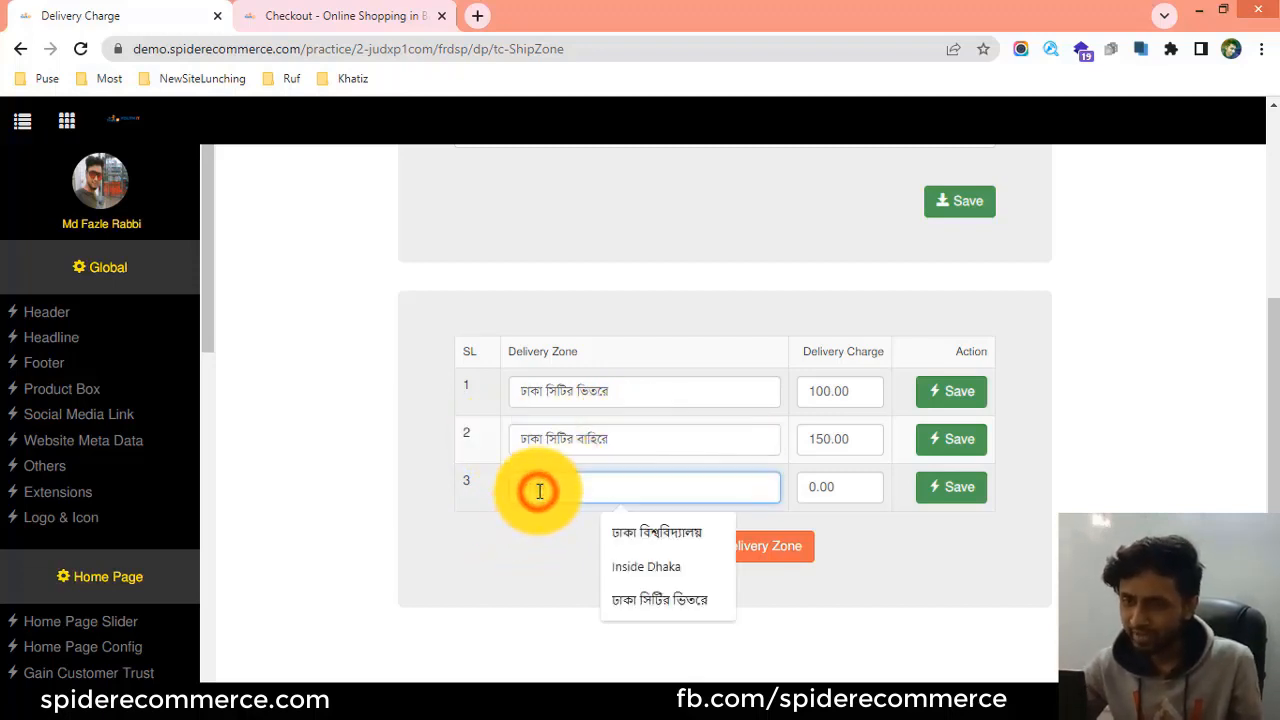
click(547, 485)
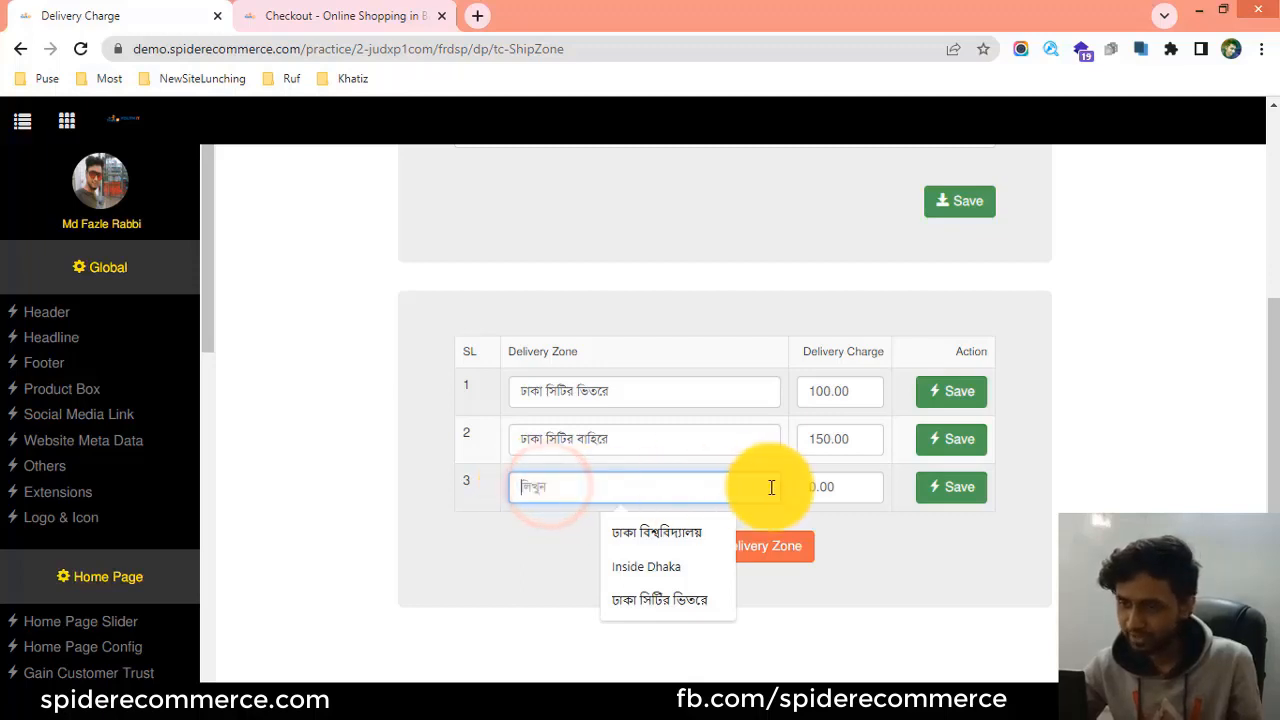
click(816, 485)
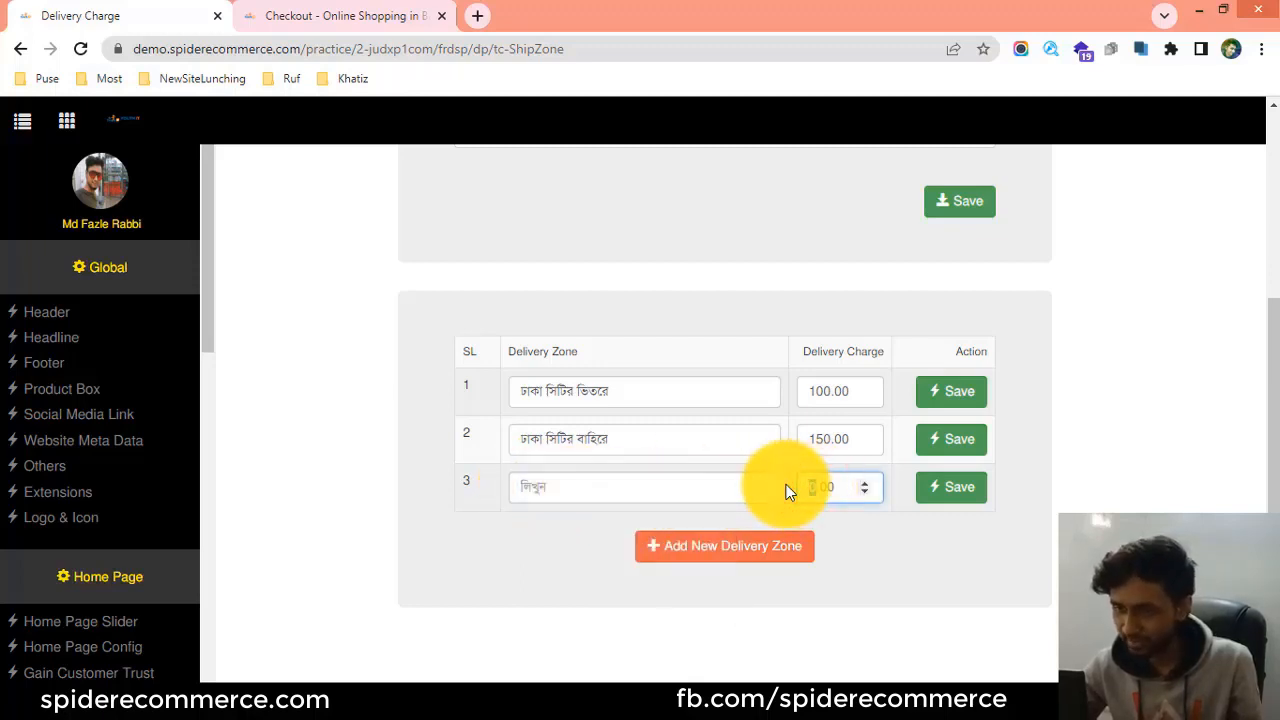
click(592, 486)
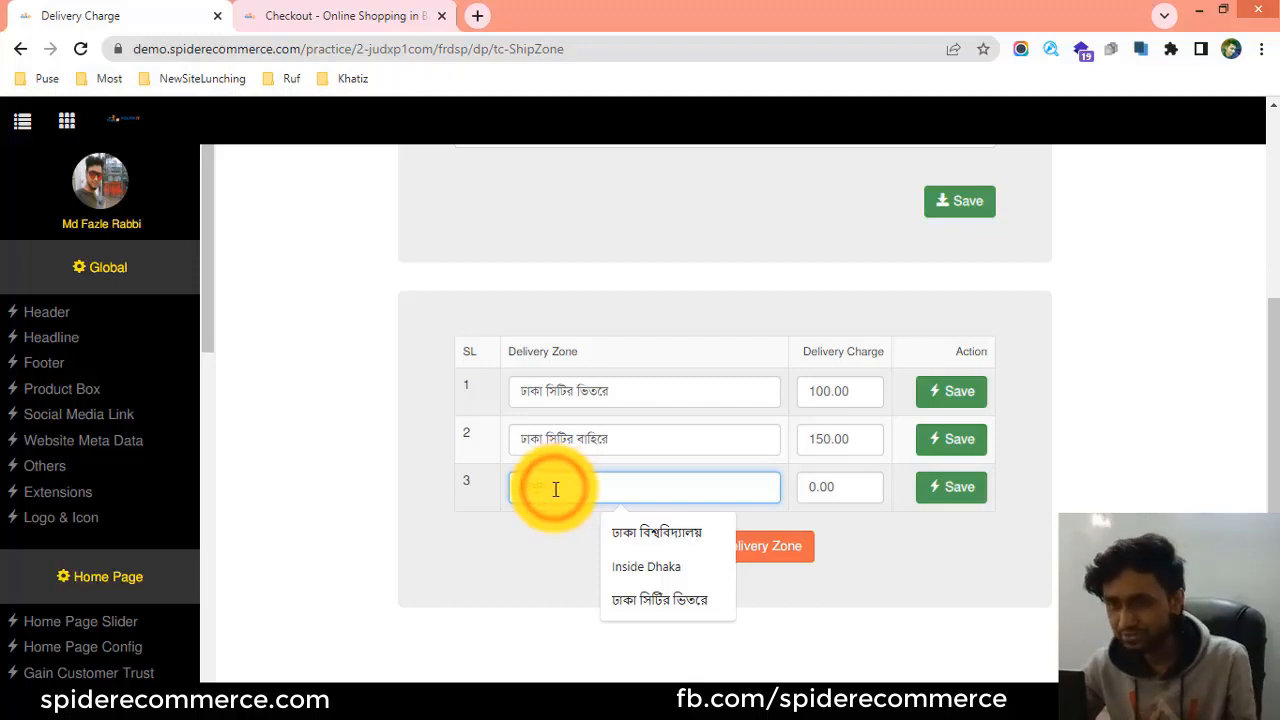
click(555, 487)
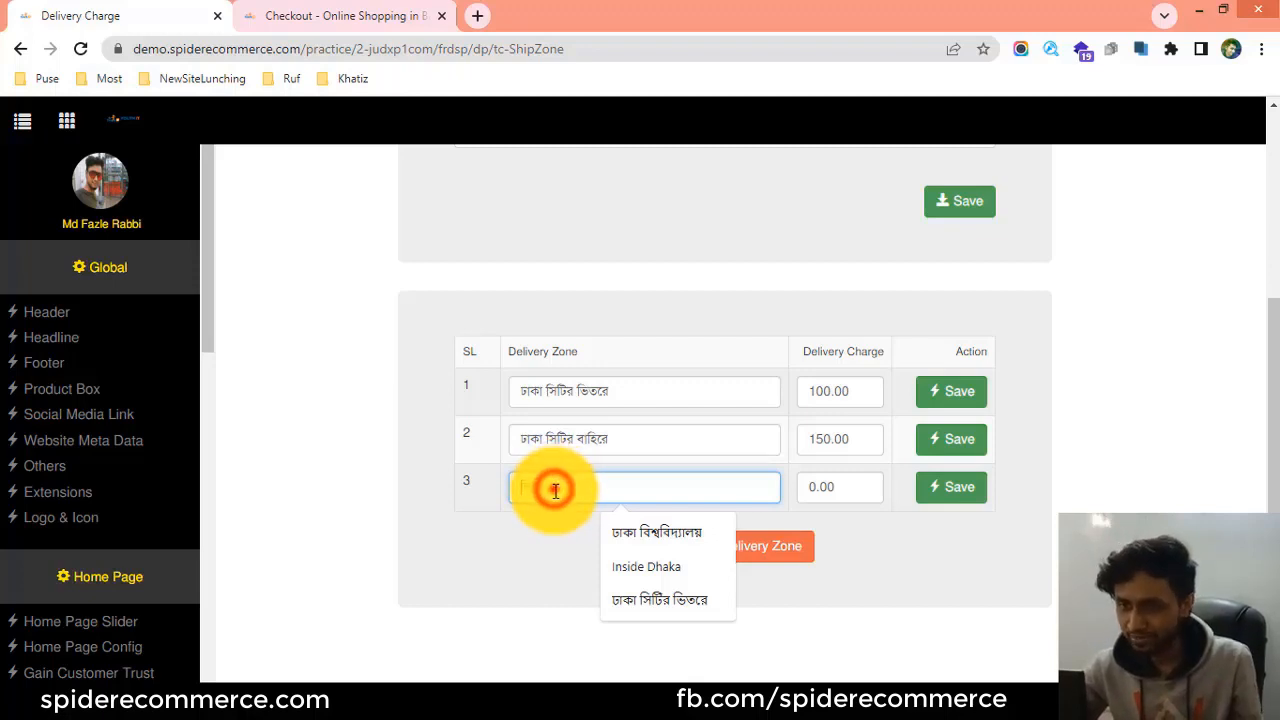
double_click(834, 486)
click(762, 486)
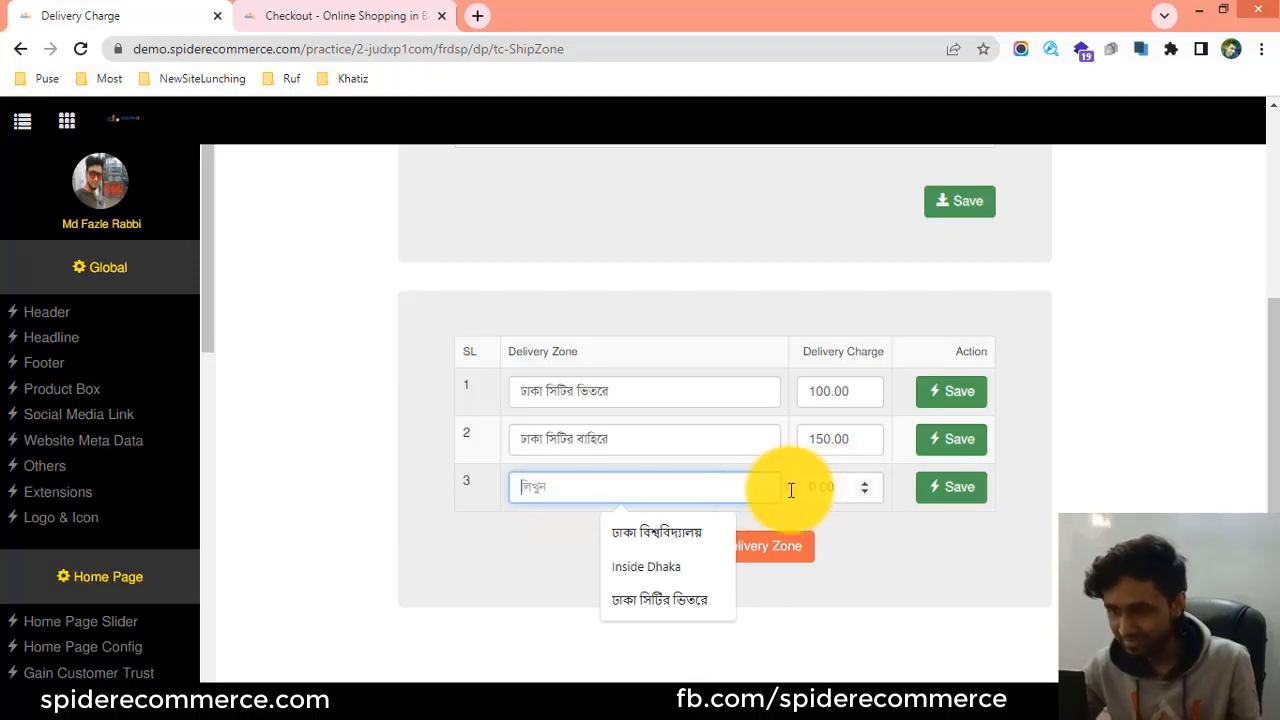
Name the third delivery zone Khulna, set its delivery charge to 130.00, and save the row.
right_click(530, 487)
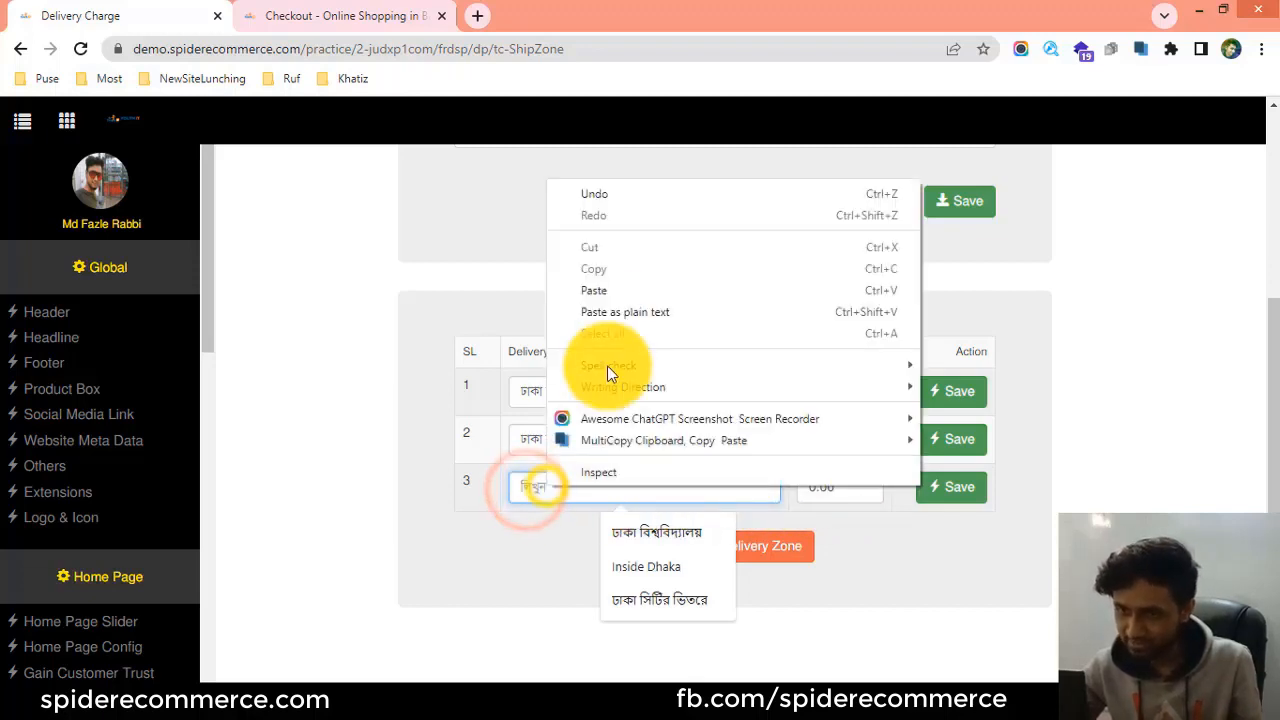
click(617, 290)
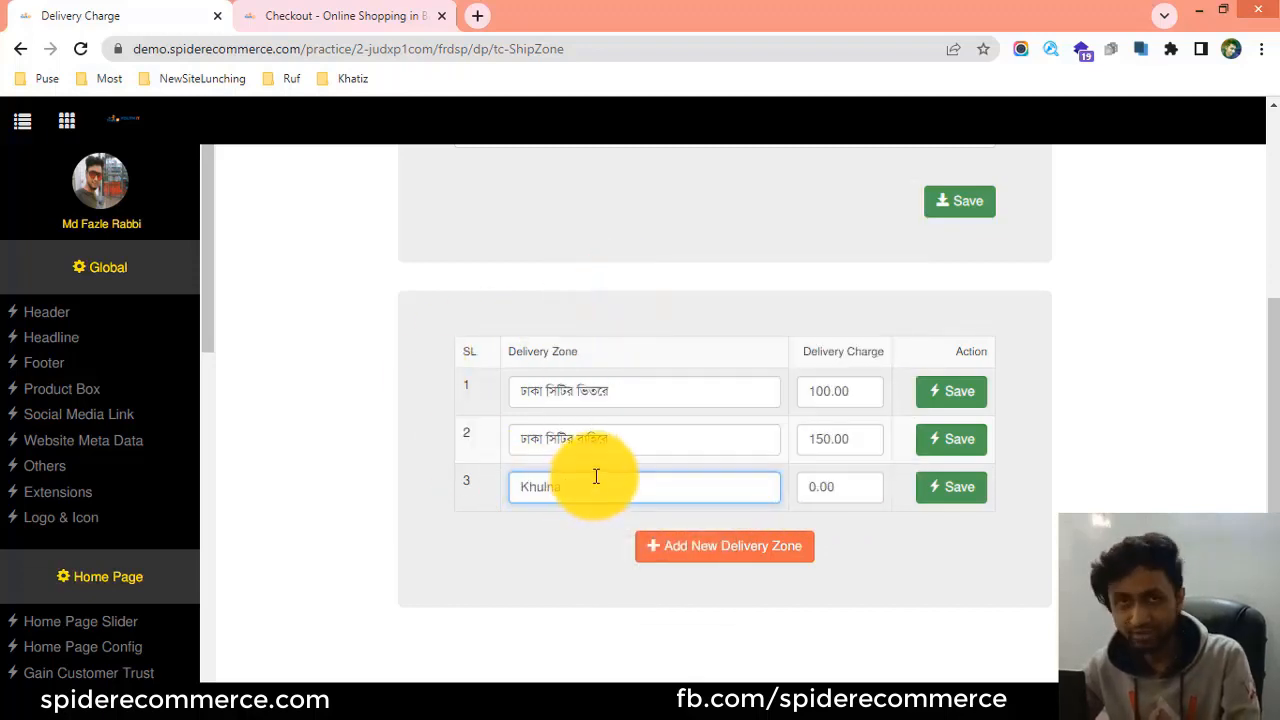
click(810, 489)
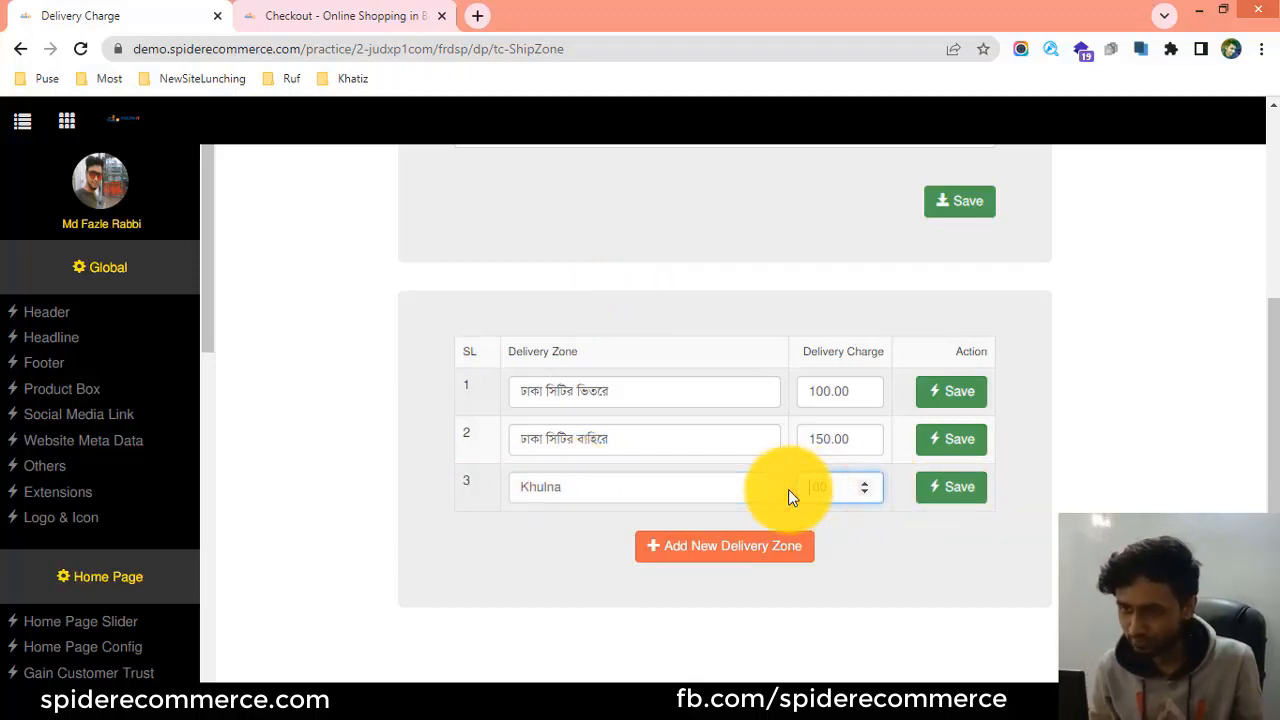
text(130.00)
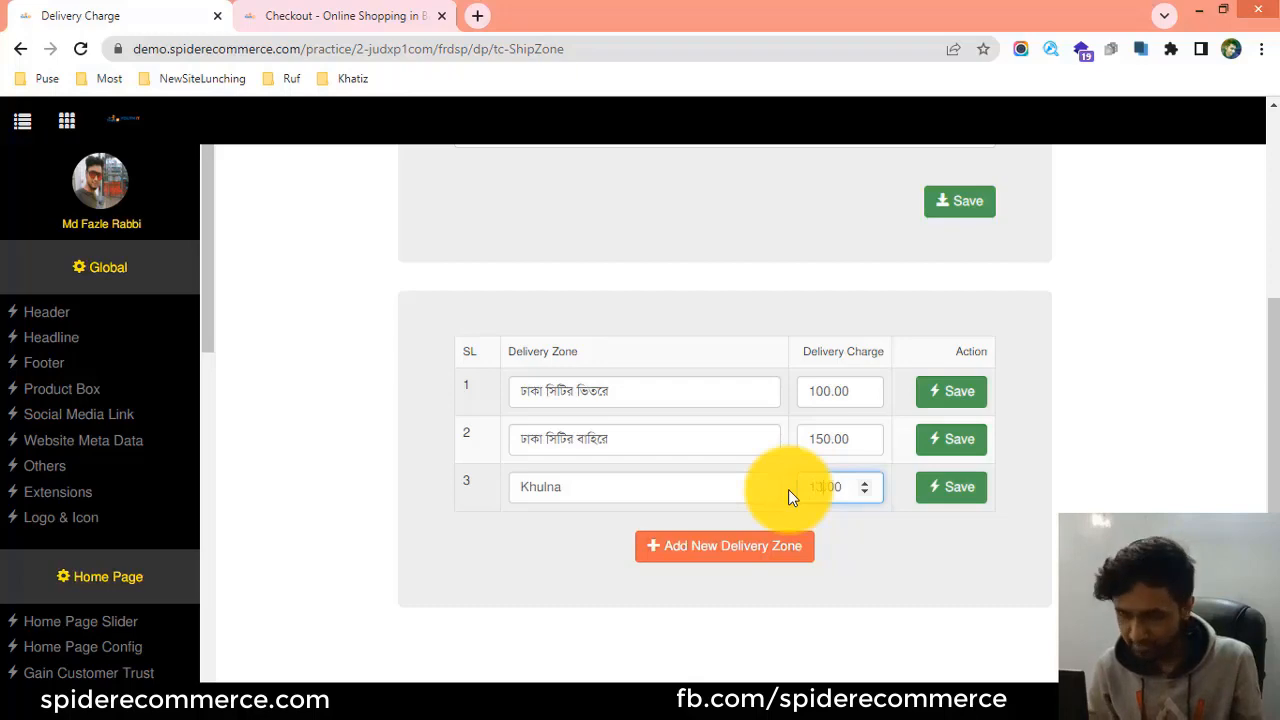
click(951, 490)
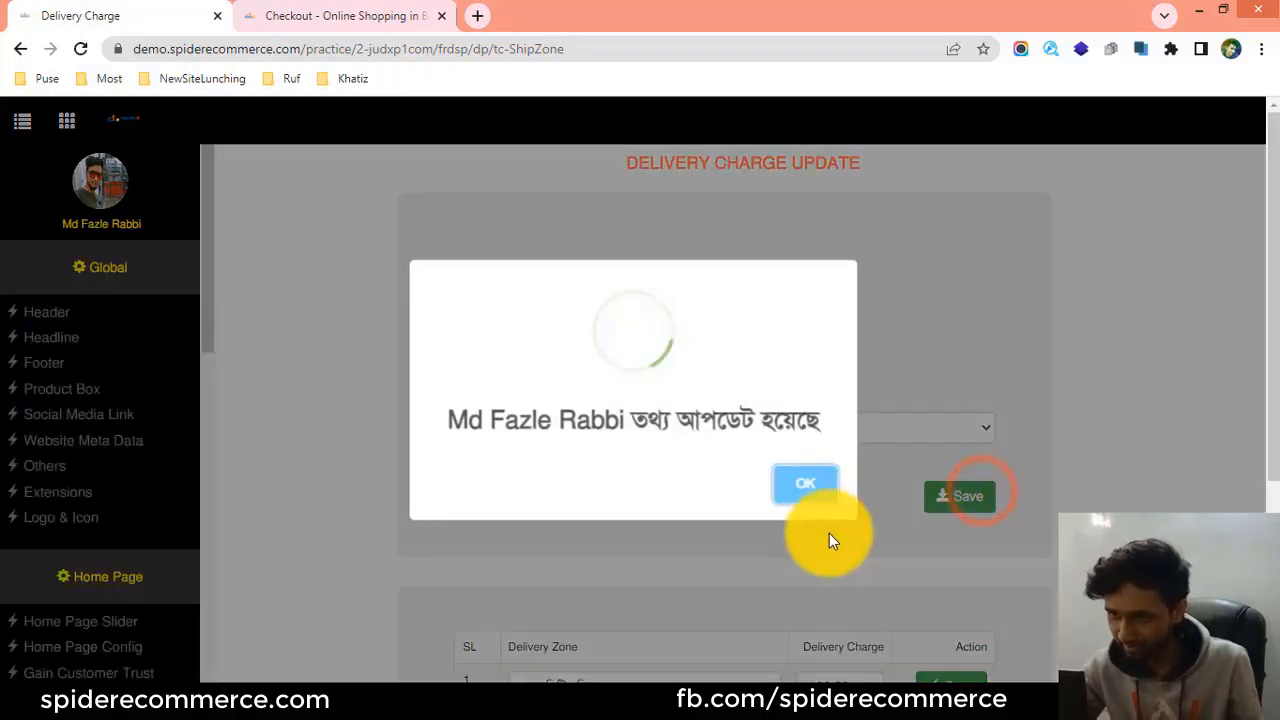
click(797, 487)
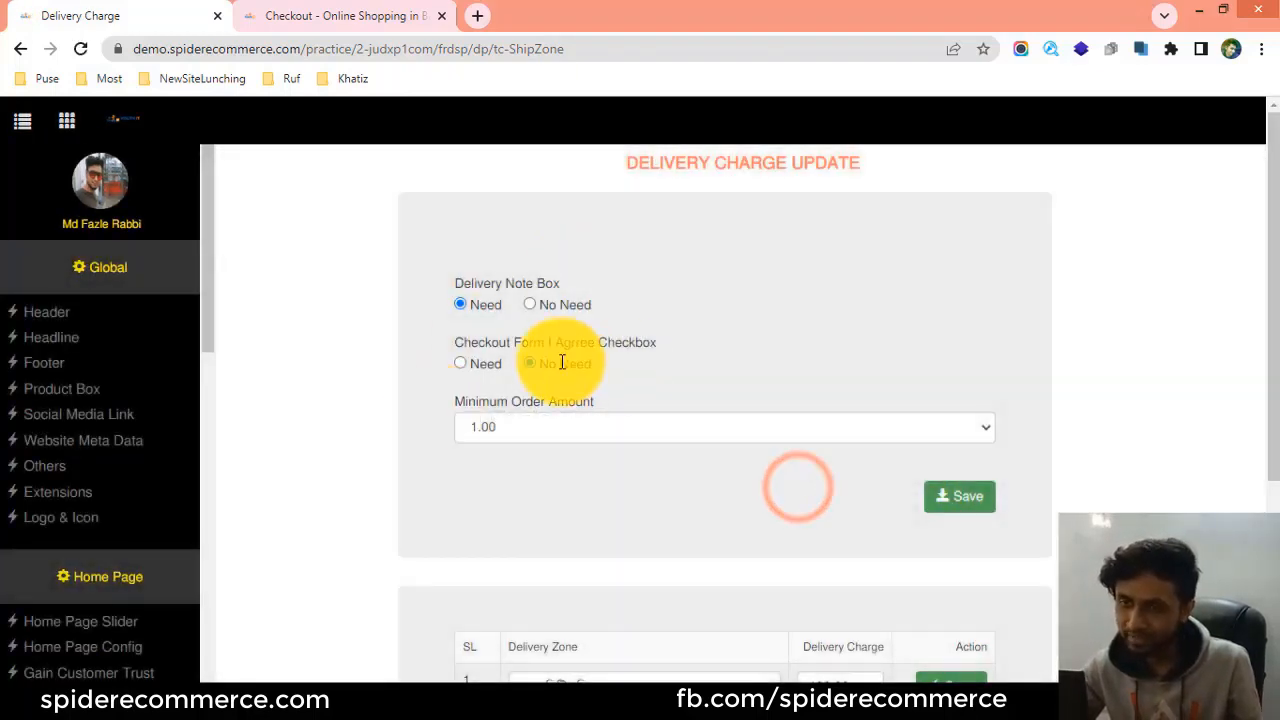
Reload the storefront checkout page, inspect its delivery zones and charges, and try selecting the Khulna option.
click(366, 10)
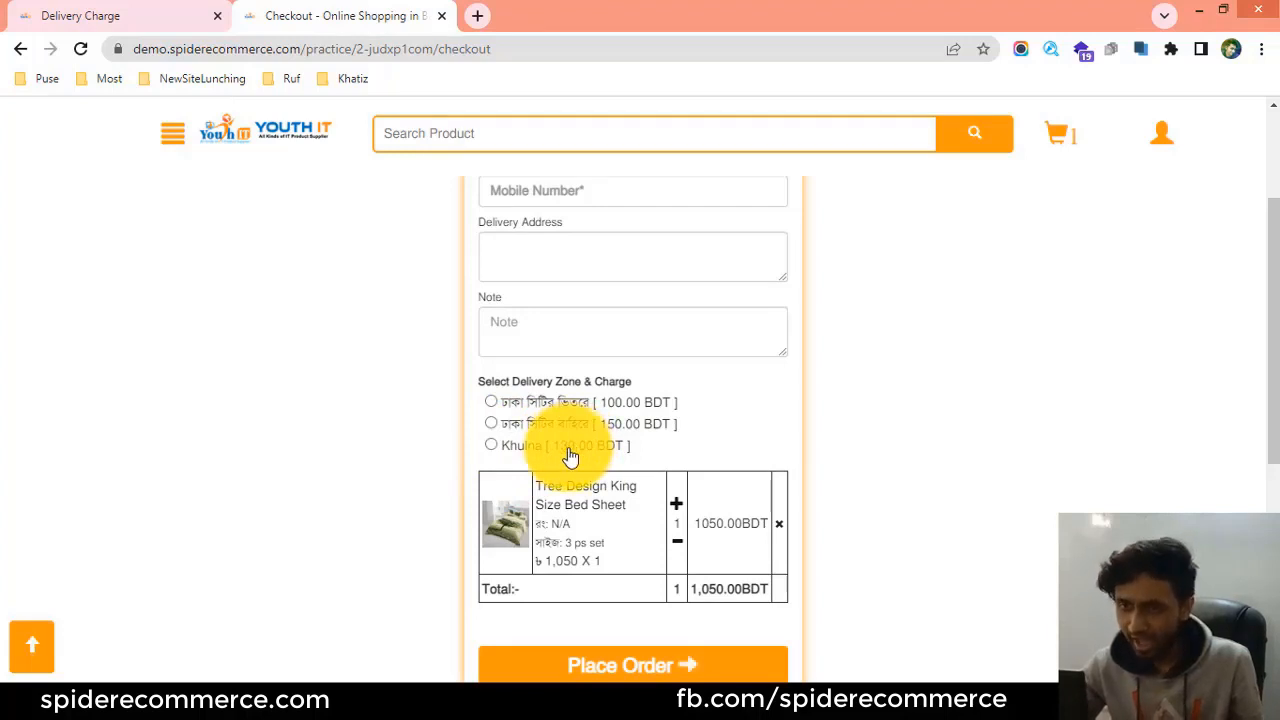
scroll(545, 420, up, 2)
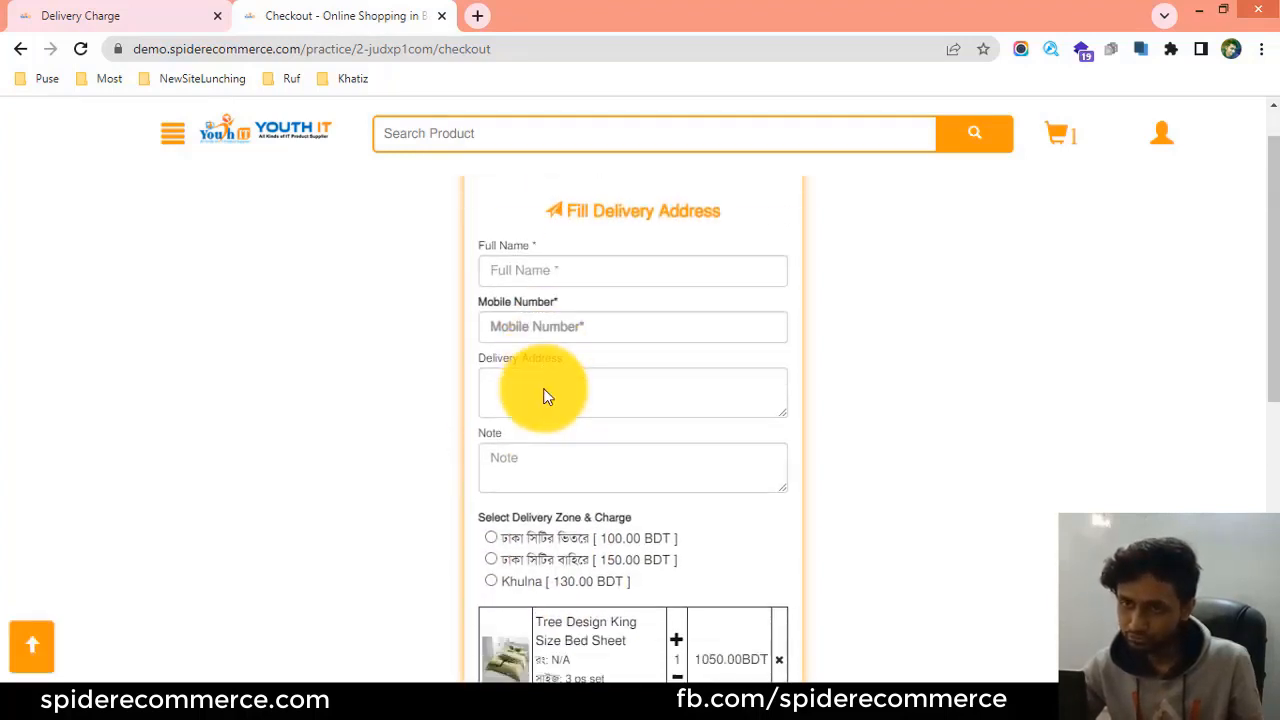
scroll(545, 396, down, 2)
click(489, 446)
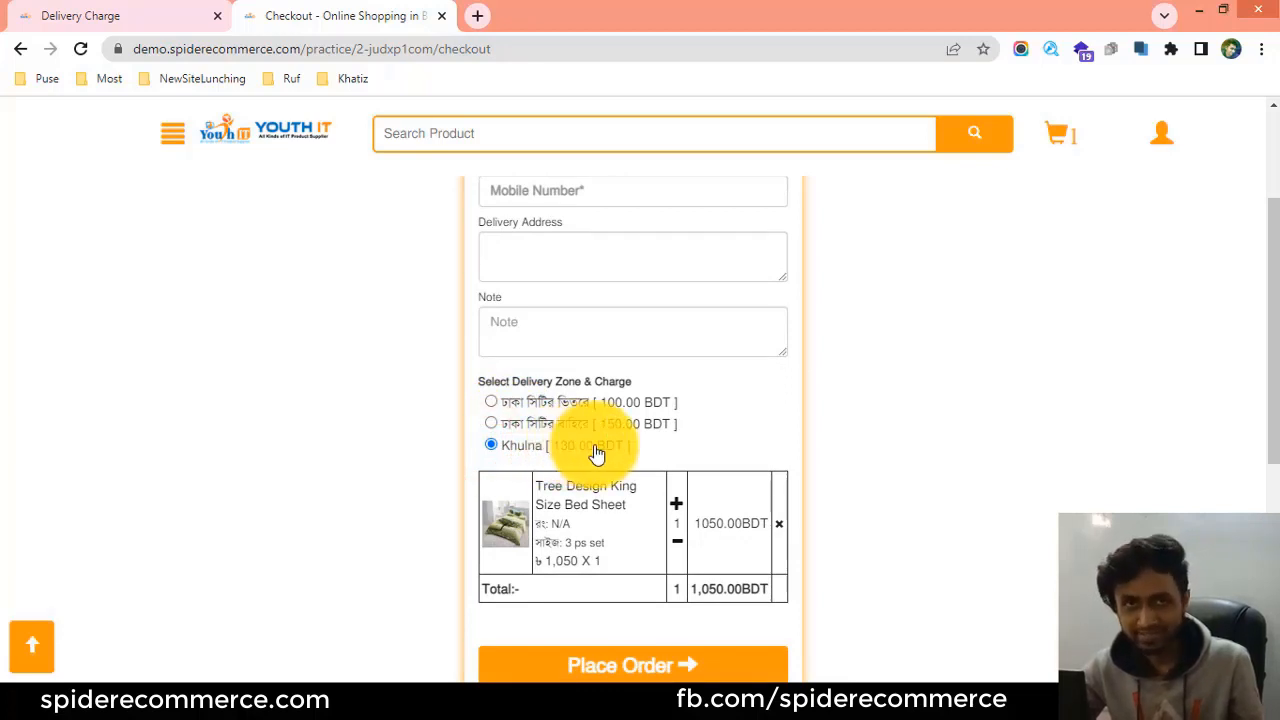
scroll(716, 455, down, 2)
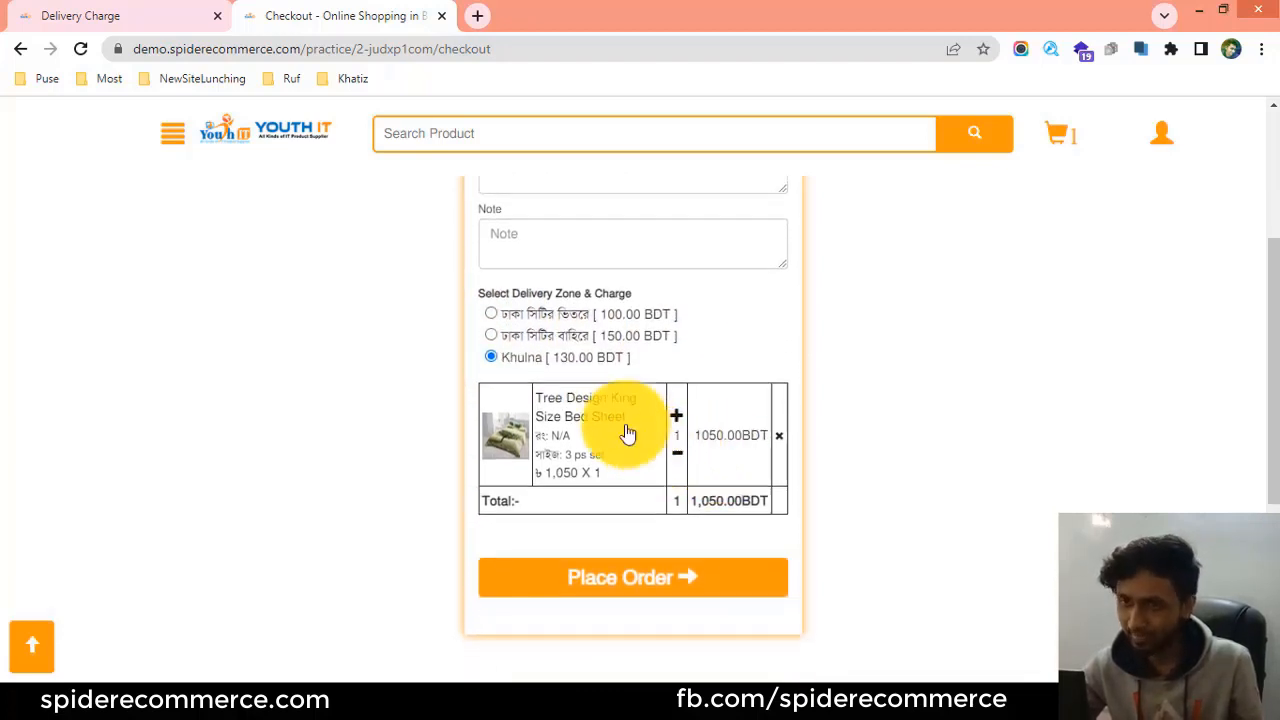
scroll(570, 445, up, 2)
click(492, 424)
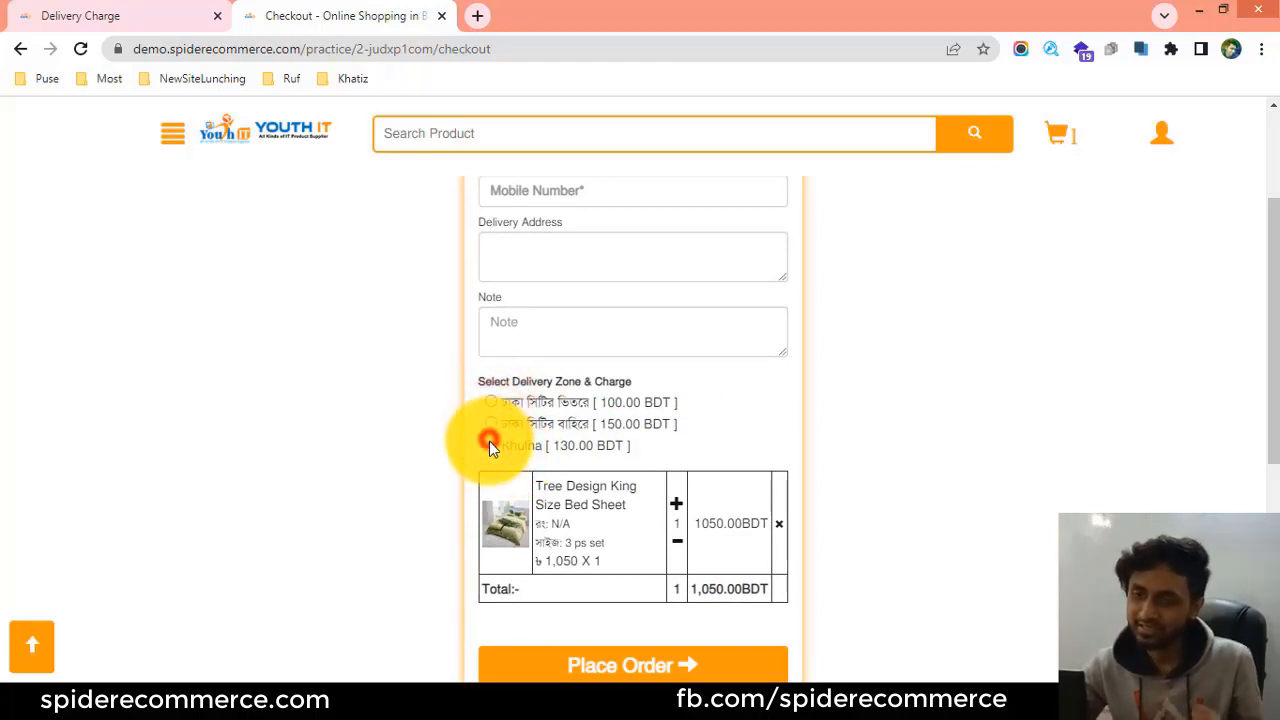
click(490, 445)
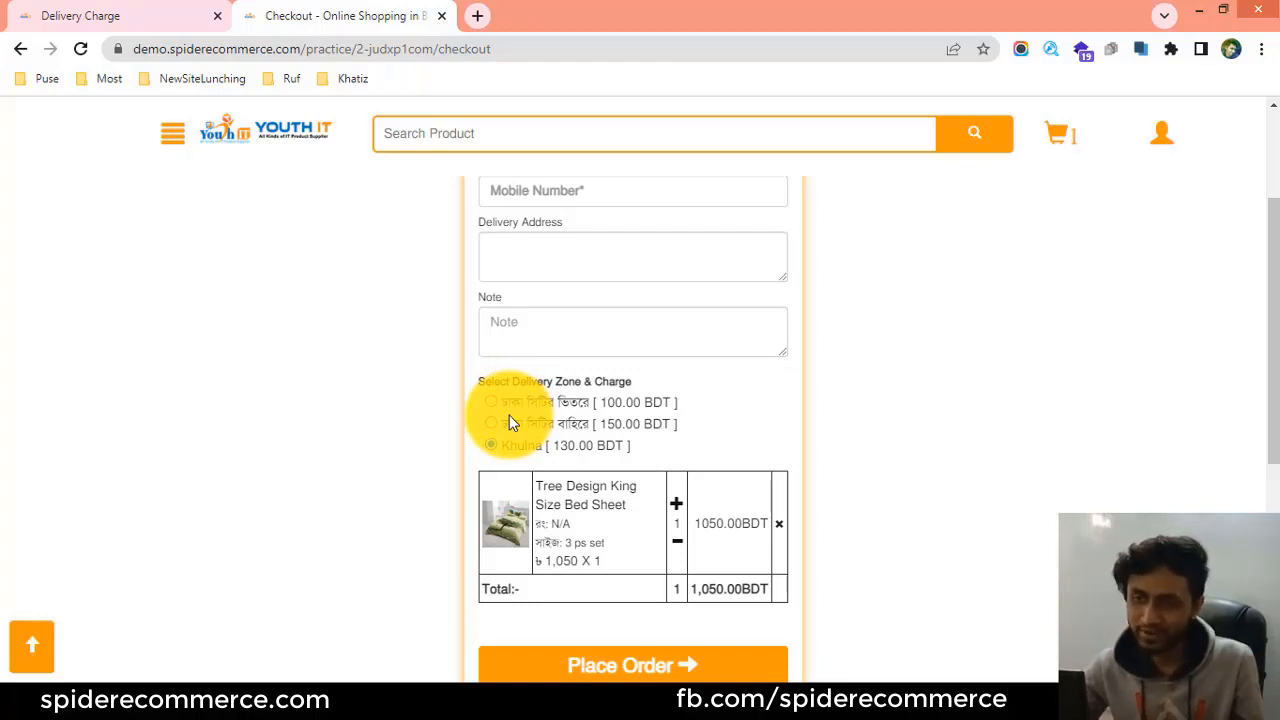
mouse_move(636, 450)
mouse_down()
mouse_move(508, 443)
mouse_move(530, 455)
mouse_move(513, 455)
mouse_move(614, 458)
mouse_up()
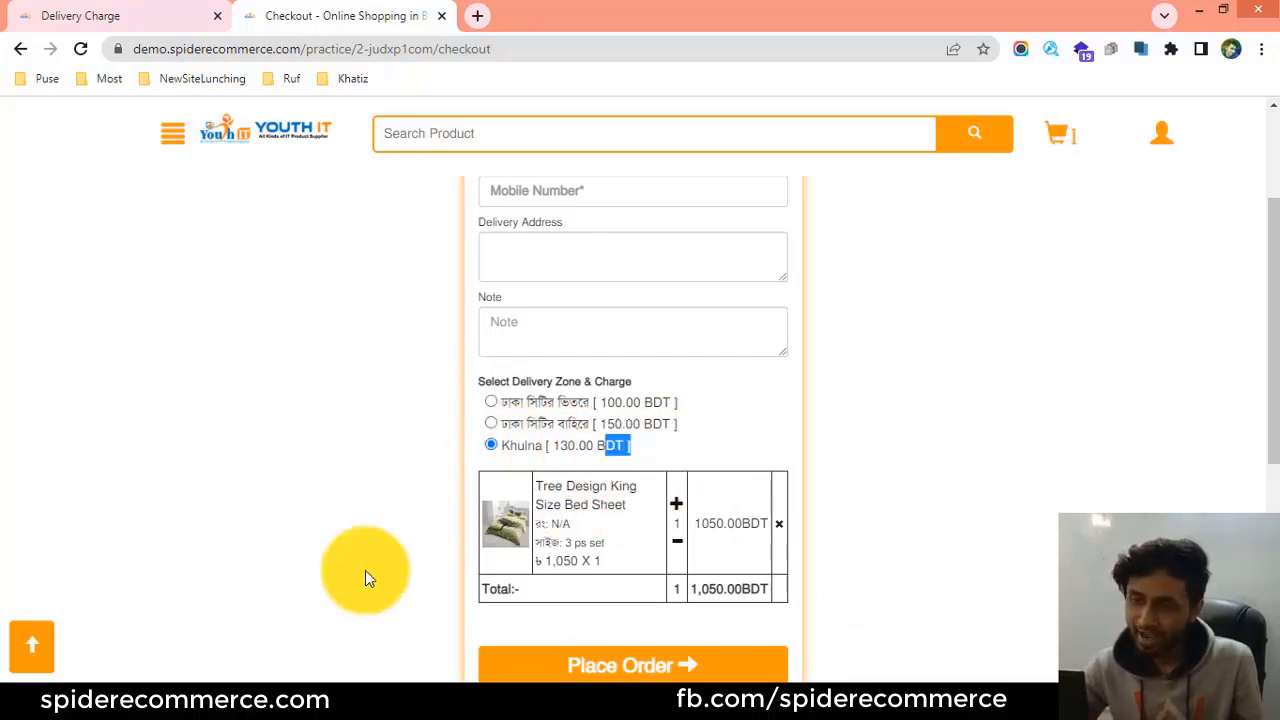
Compare the admin delivery zone table with the zones on the storefront checkout page, ending back in the admin panel.
click(171, 15)
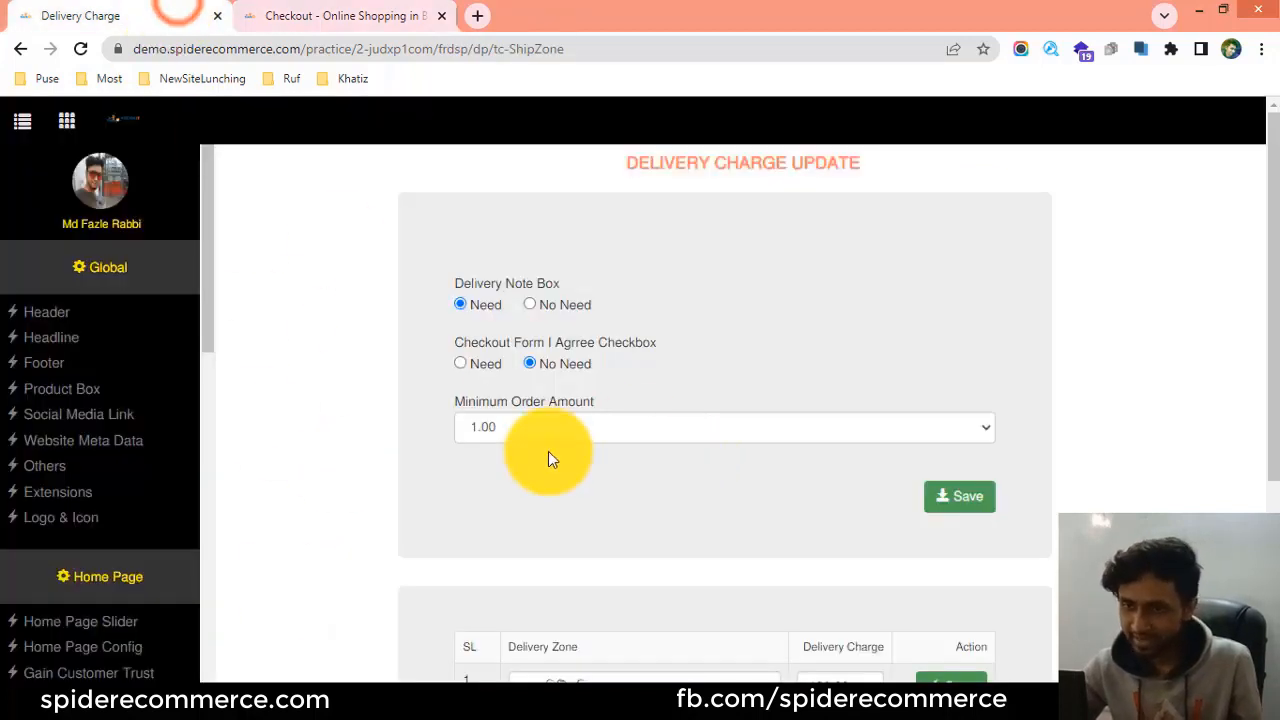
scroll(551, 457, down, 3)
scroll(560, 450, up, 3)
scroll(560, 446, down, 3)
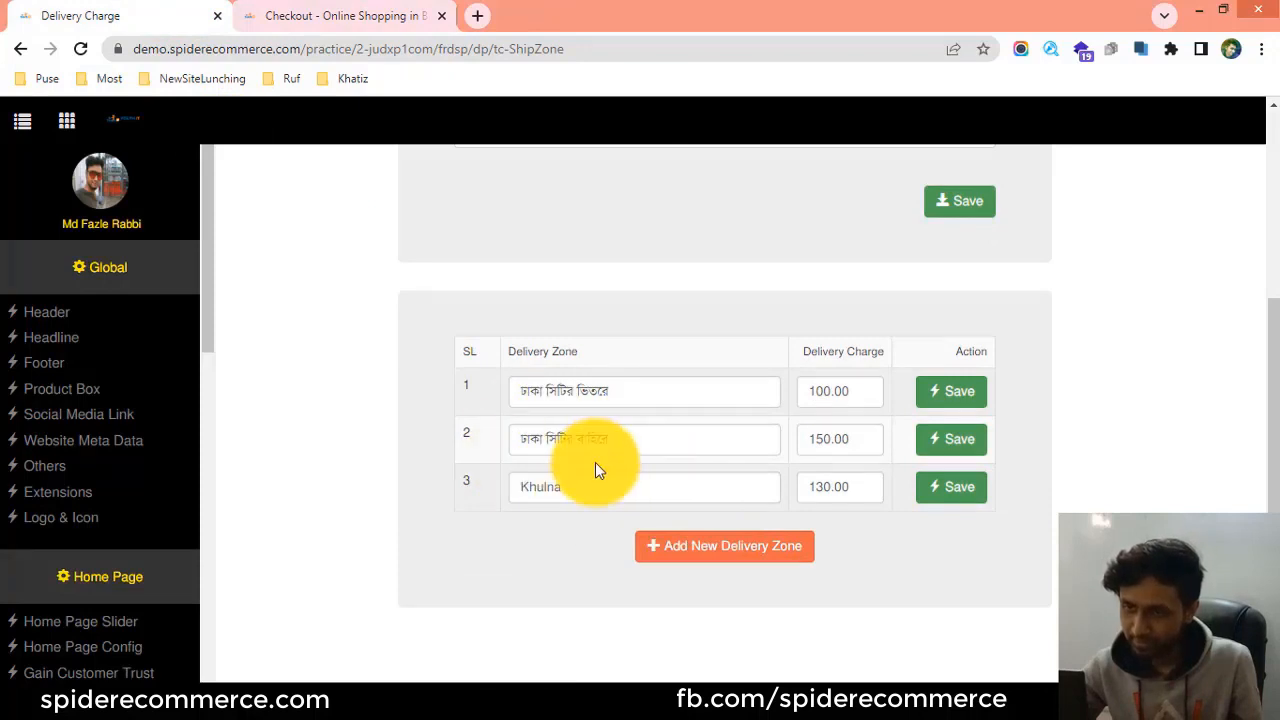
click(375, 16)
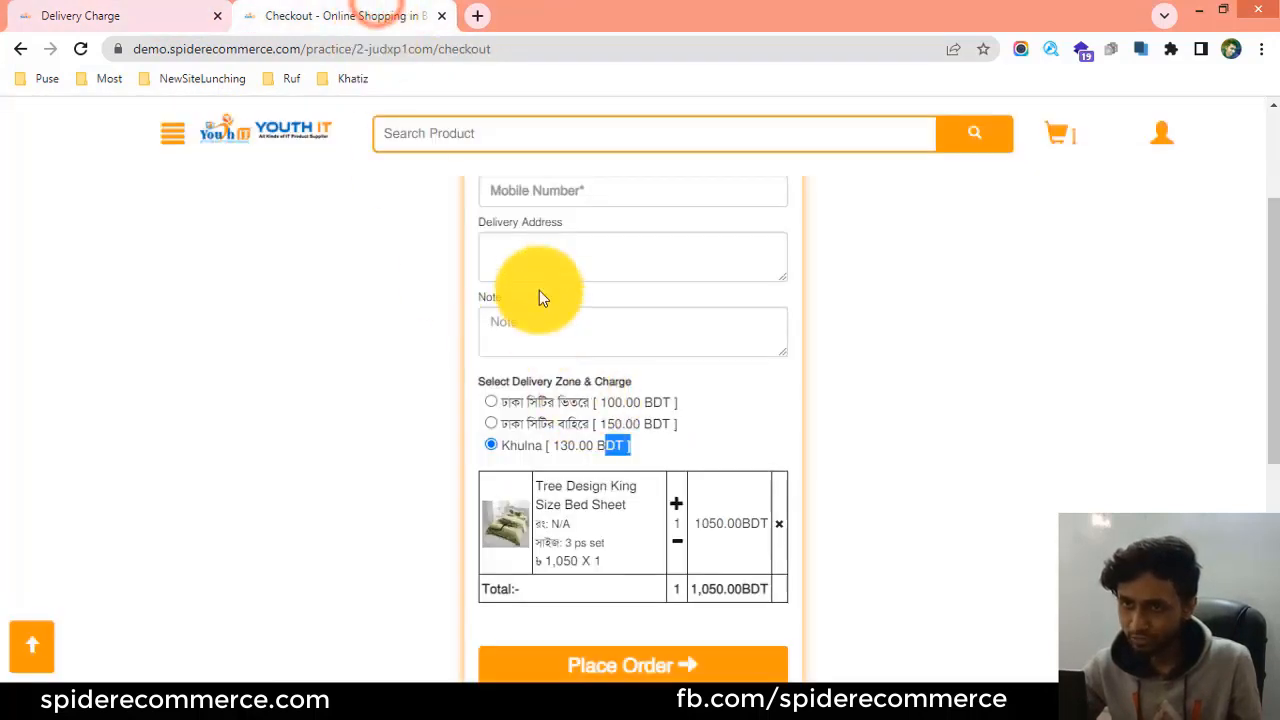
click(140, 14)
scroll(107, 470, down, 1)
scroll(107, 470, down, 3)
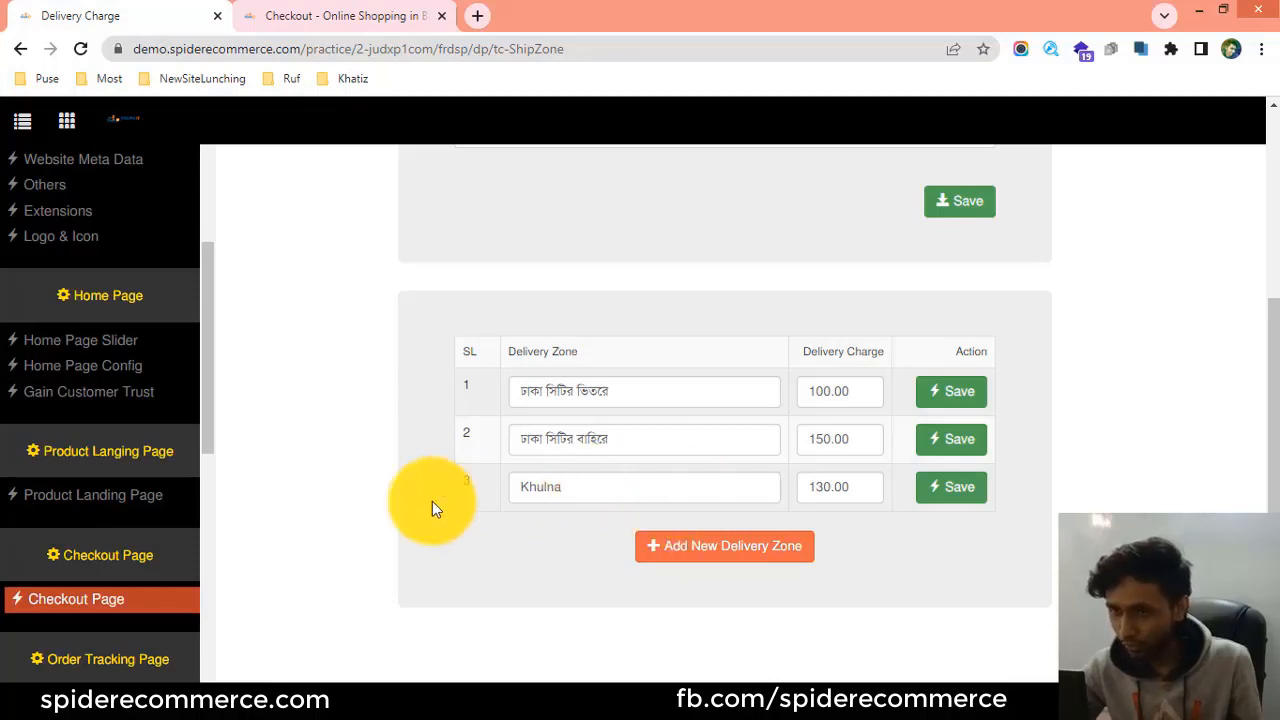
Clear the Khulna name from the third delivery zone and save the row.
click(584, 487)
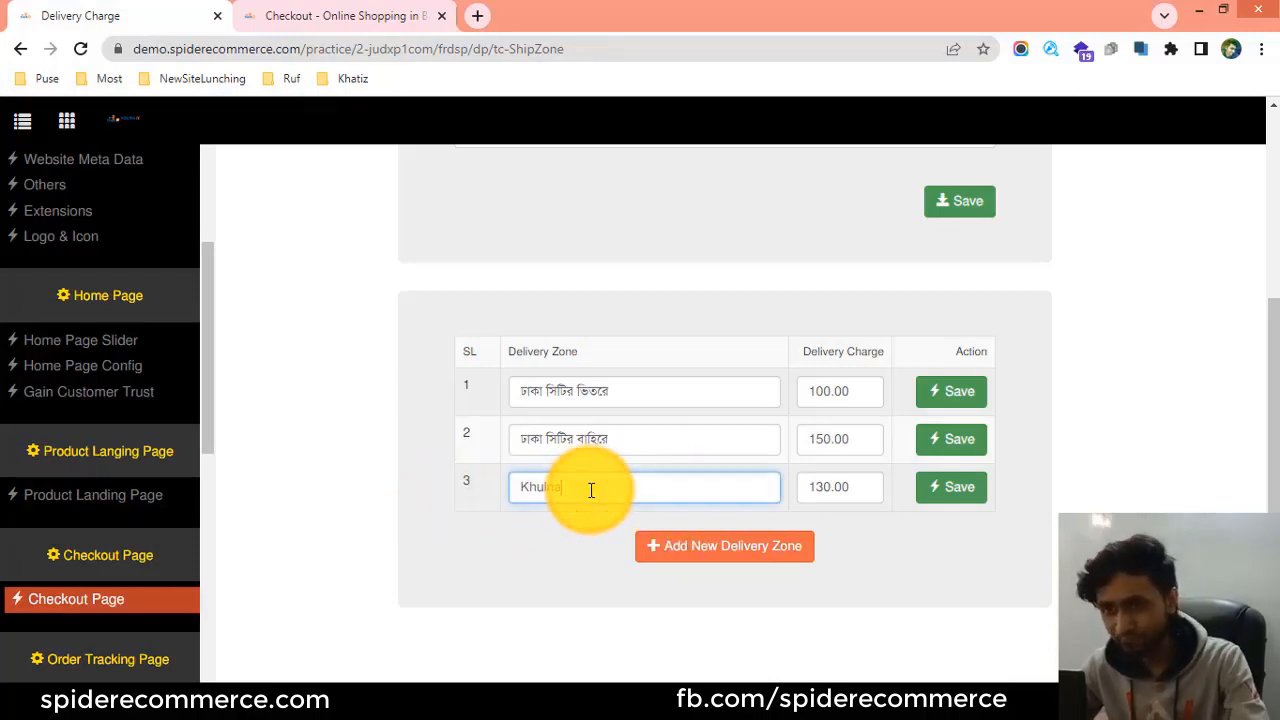
drag(591, 490, 517, 490)
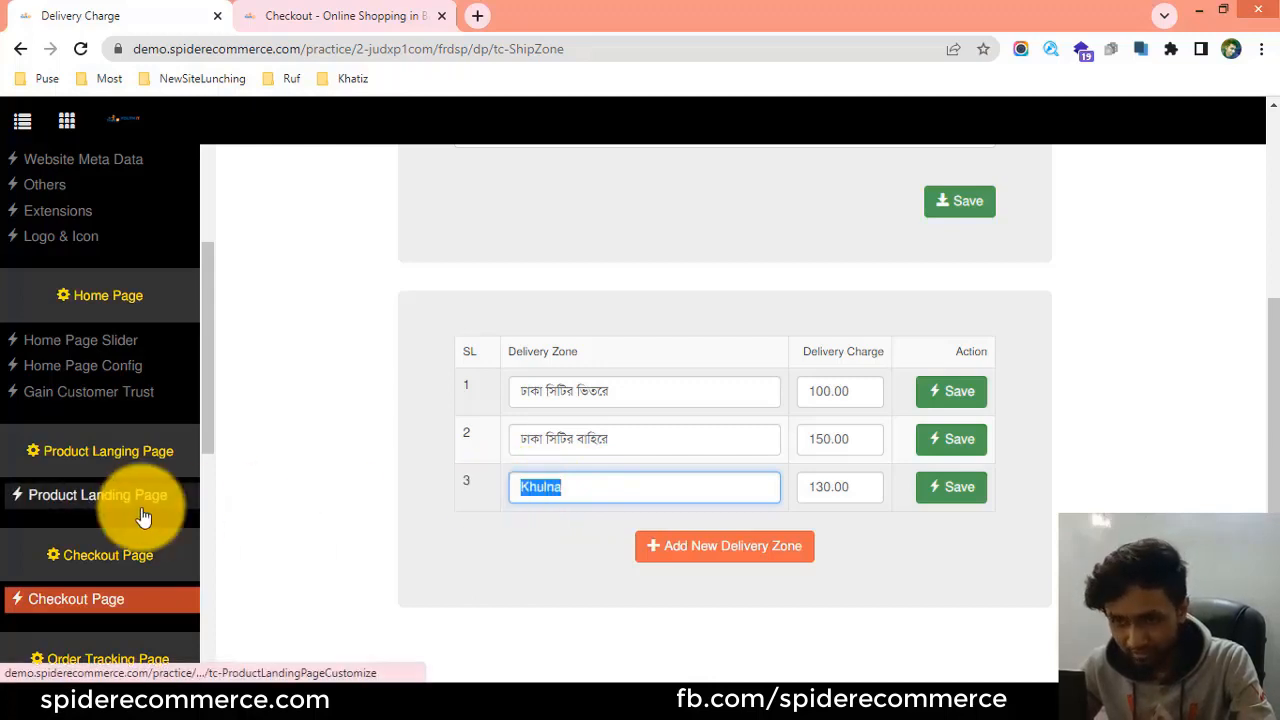
click(640, 490)
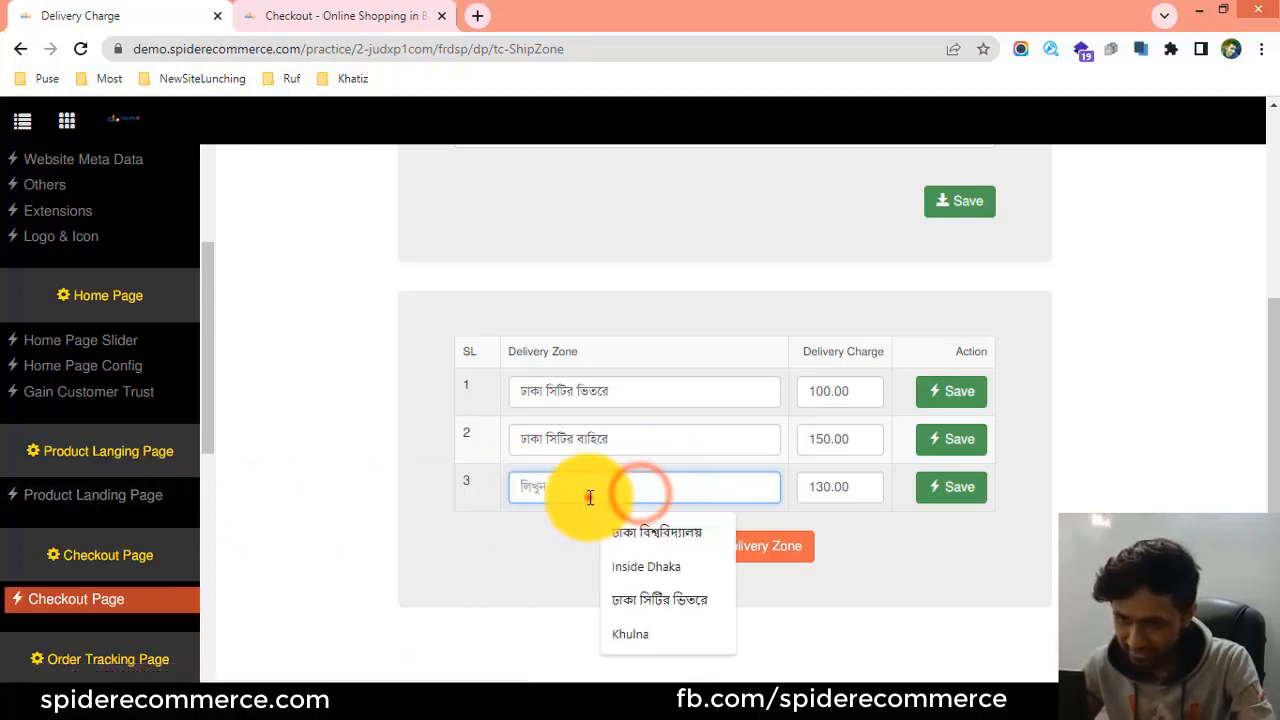
click(491, 503)
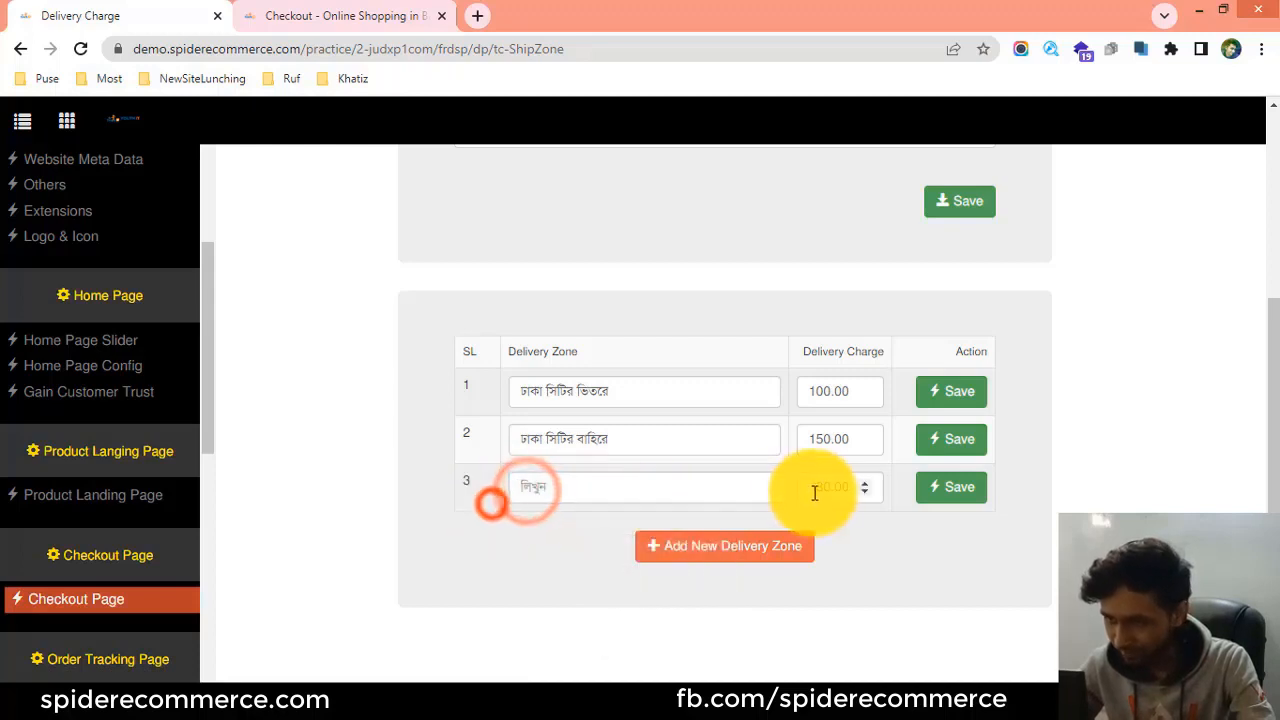
click(826, 486)
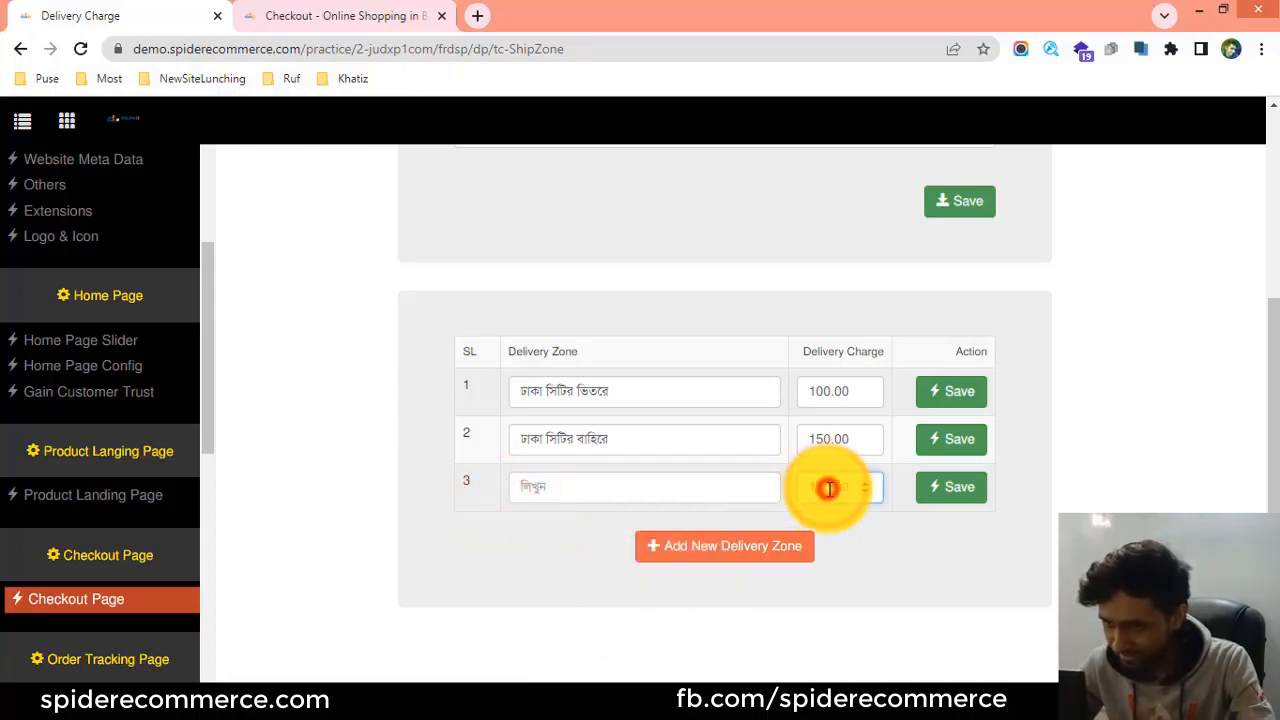
text(130.00)
click(874, 513)
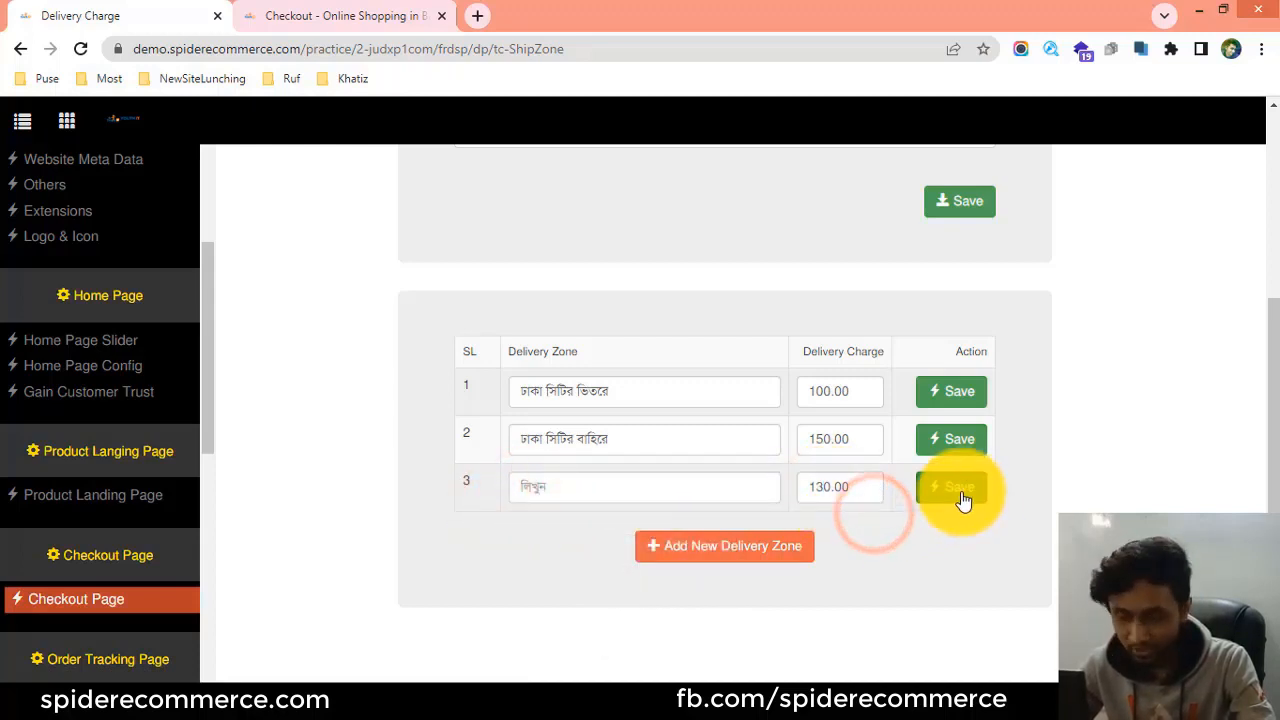
click(962, 488)
click(812, 488)
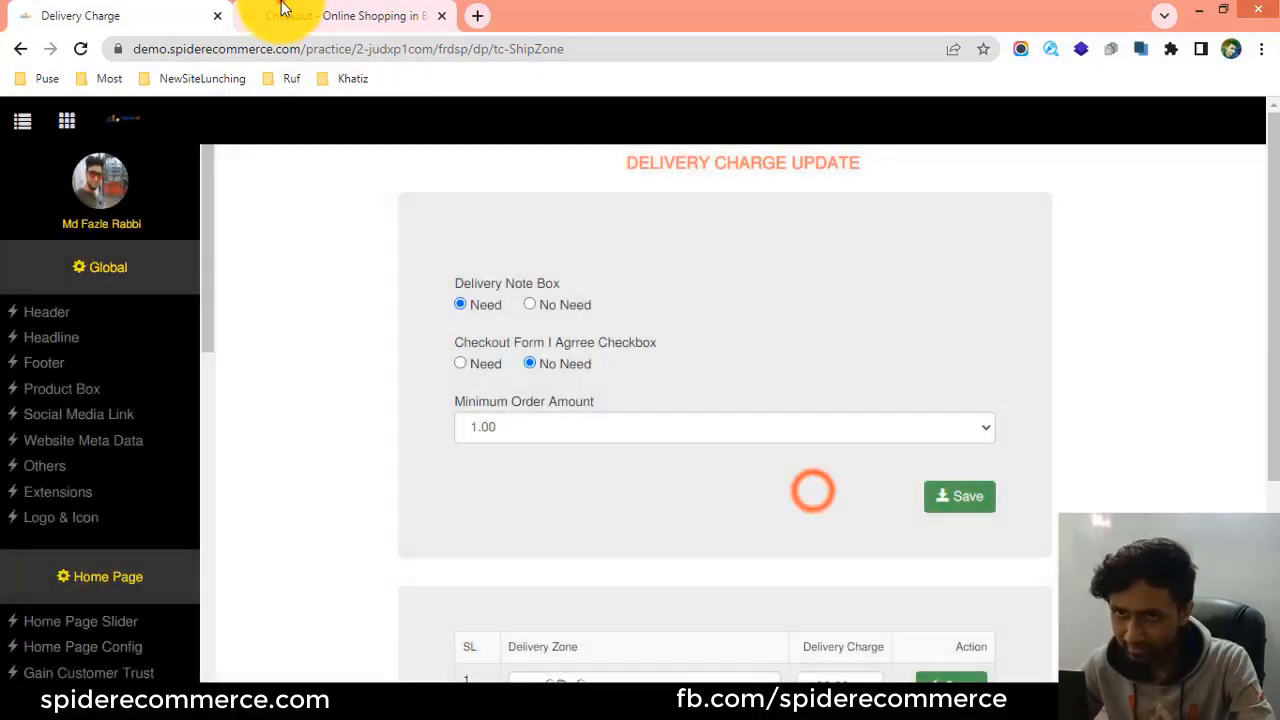
Reload the storefront checkout page and check its delivery zones against the unnamed third row in the admin table.
click(290, 15)
click(80, 48)
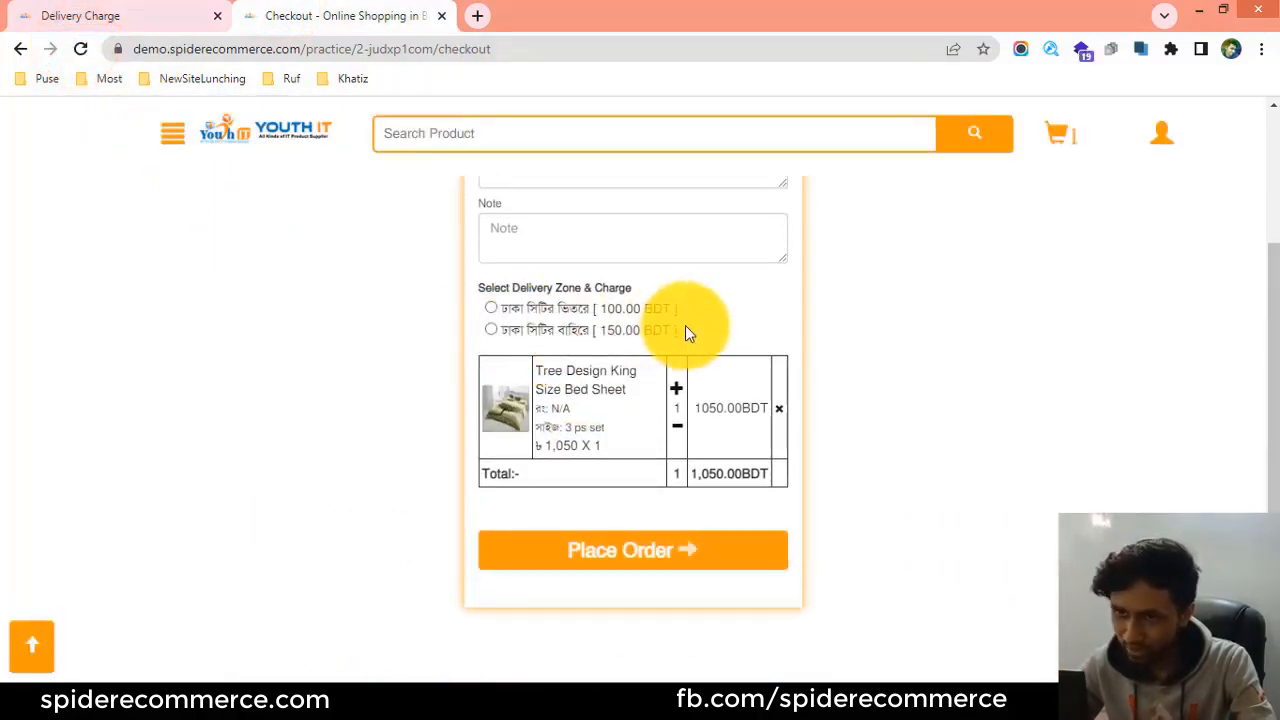
click(60, 12)
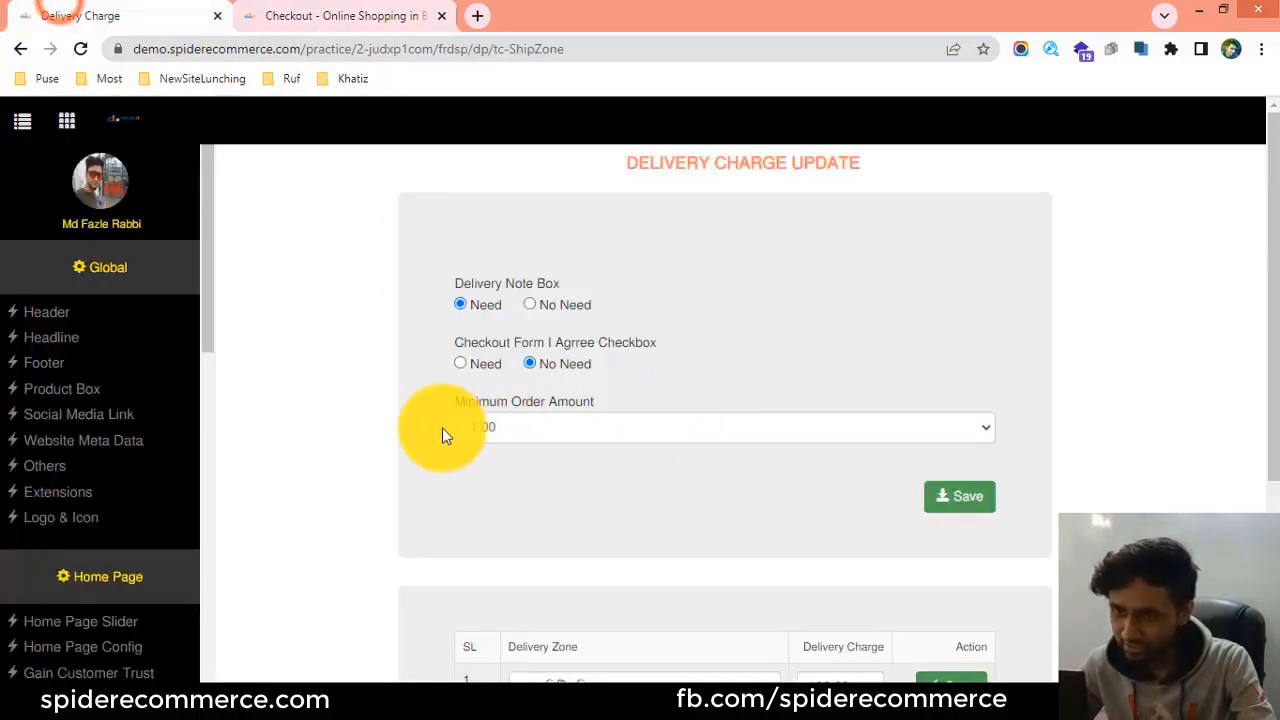
scroll(600, 440, down, 3)
click(573, 497)
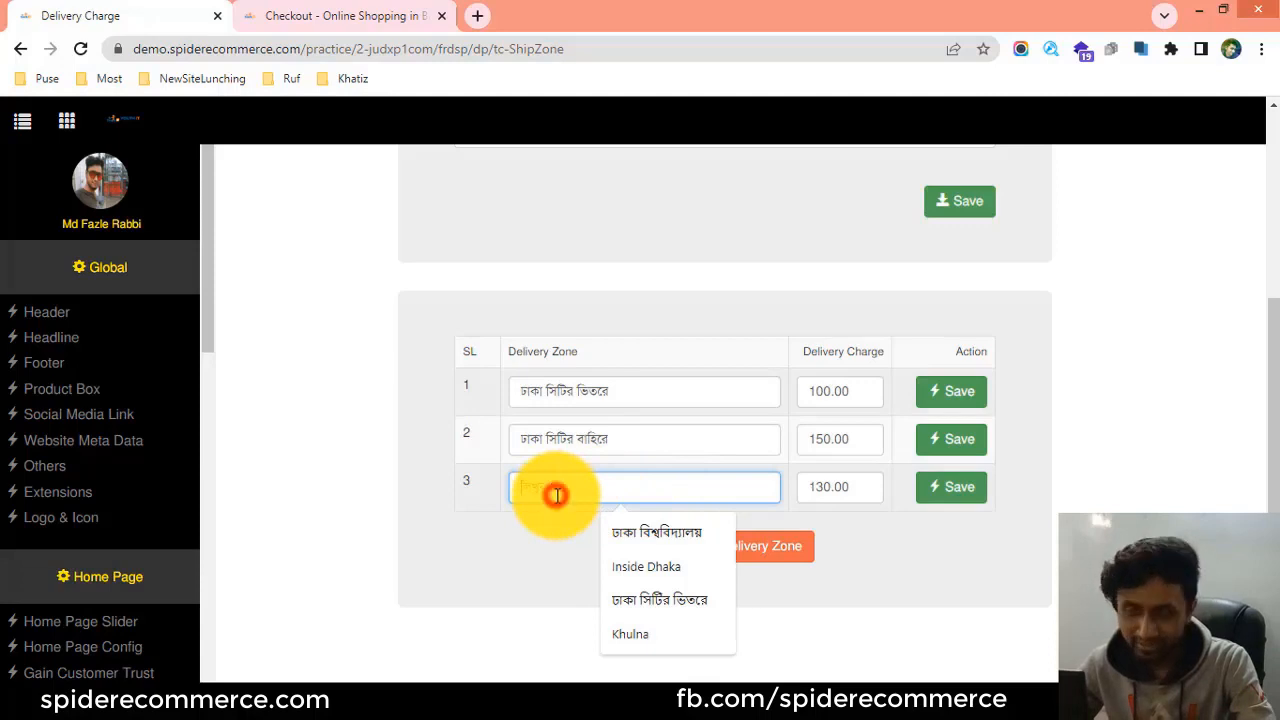
click(518, 513)
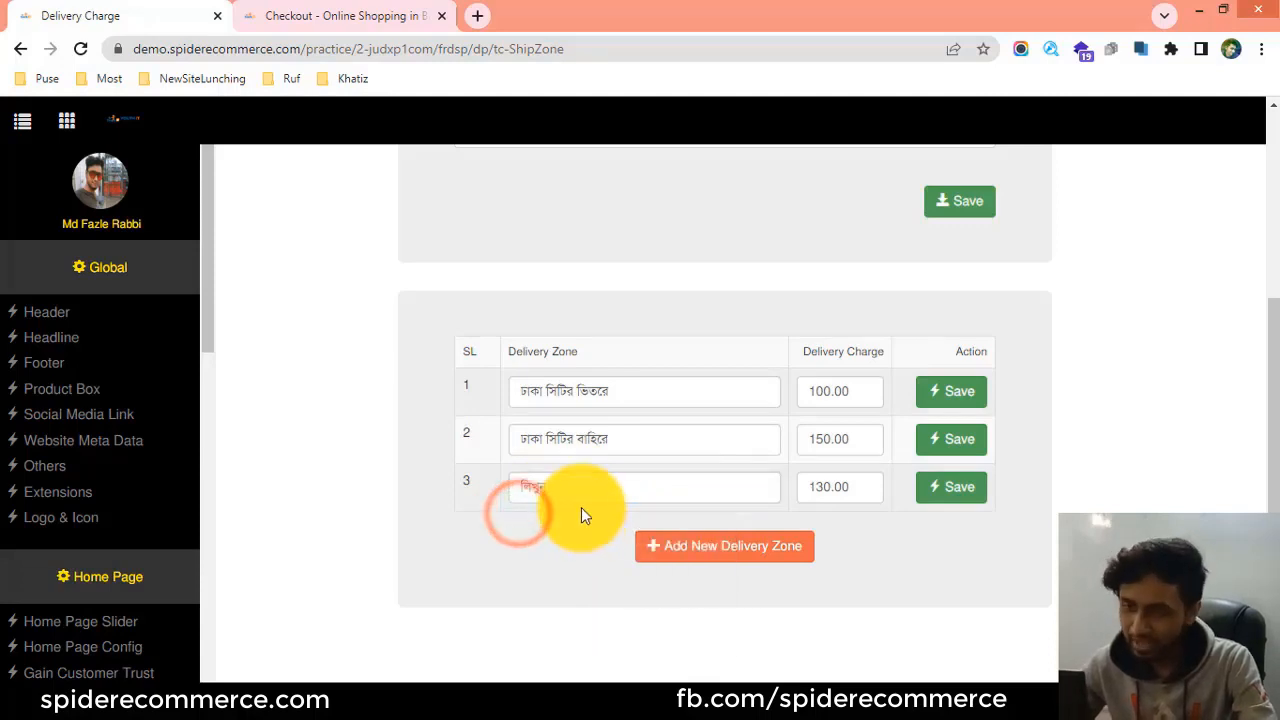
click(345, 15)
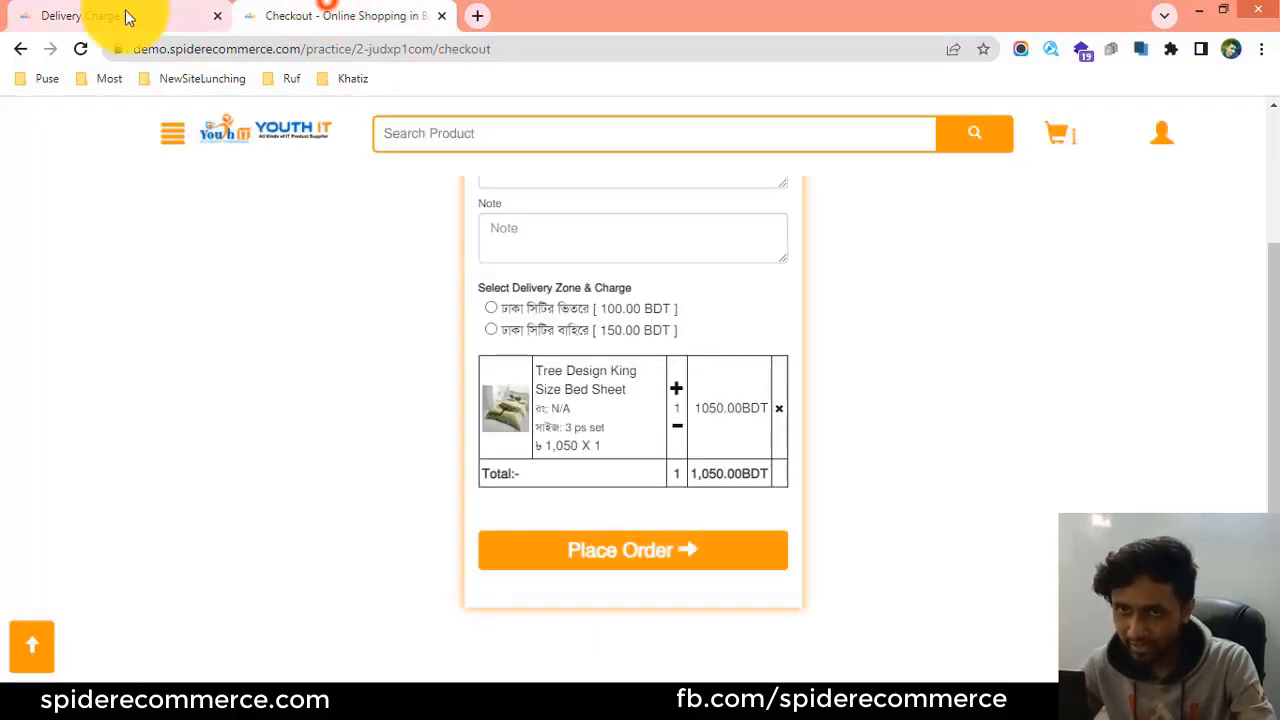
click(80, 48)
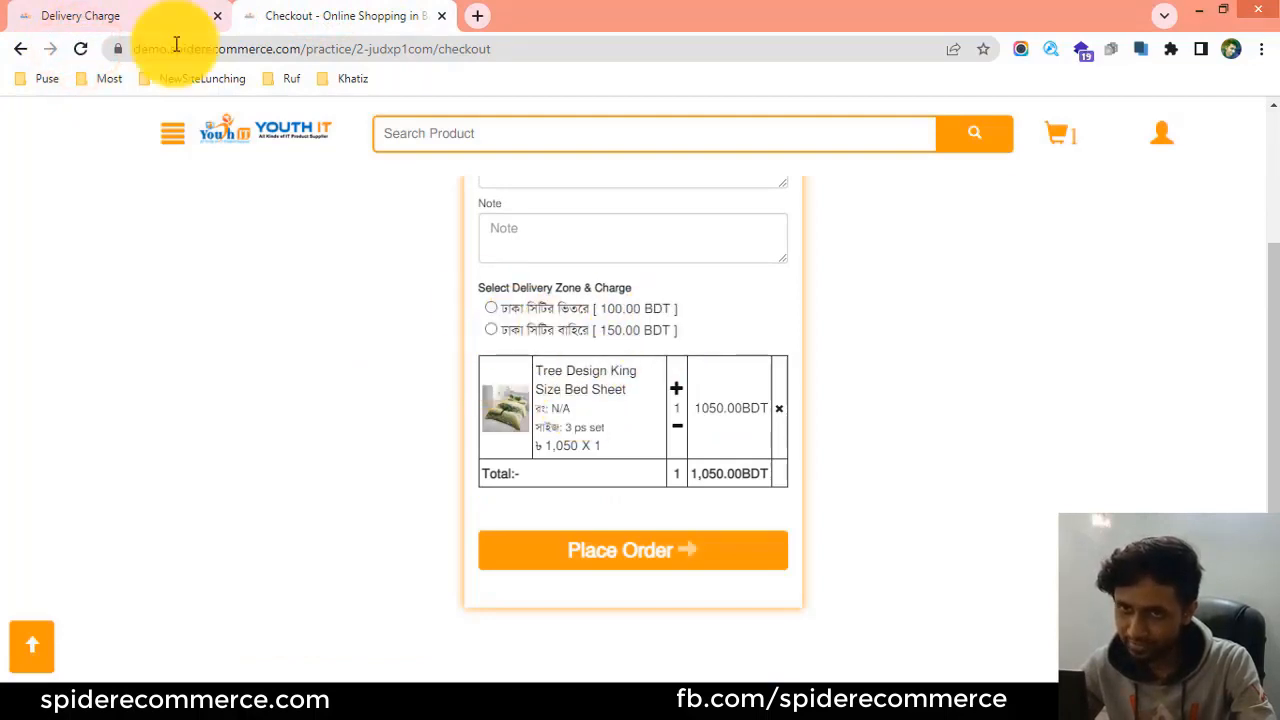
Compare the name and charge fields of the admin delivery zones with the storefront's zone options, ending back in the admin panel.
click(150, 15)
click(545, 485)
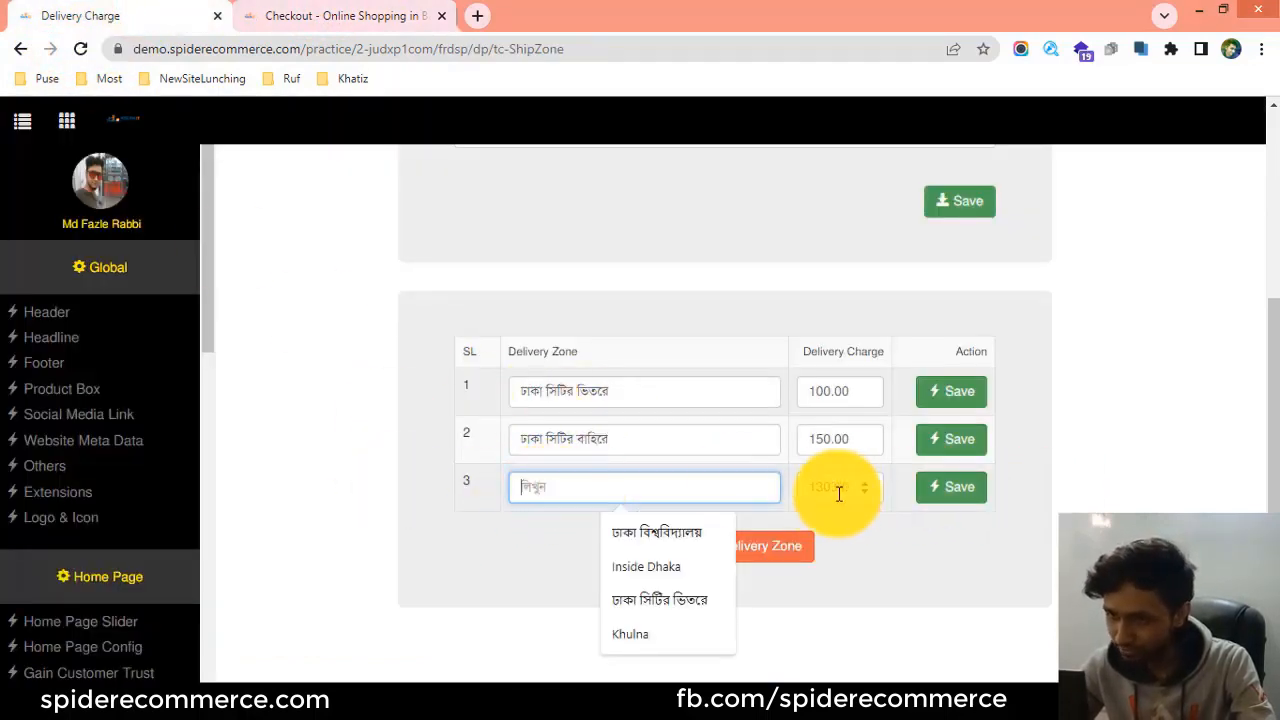
click(355, 15)
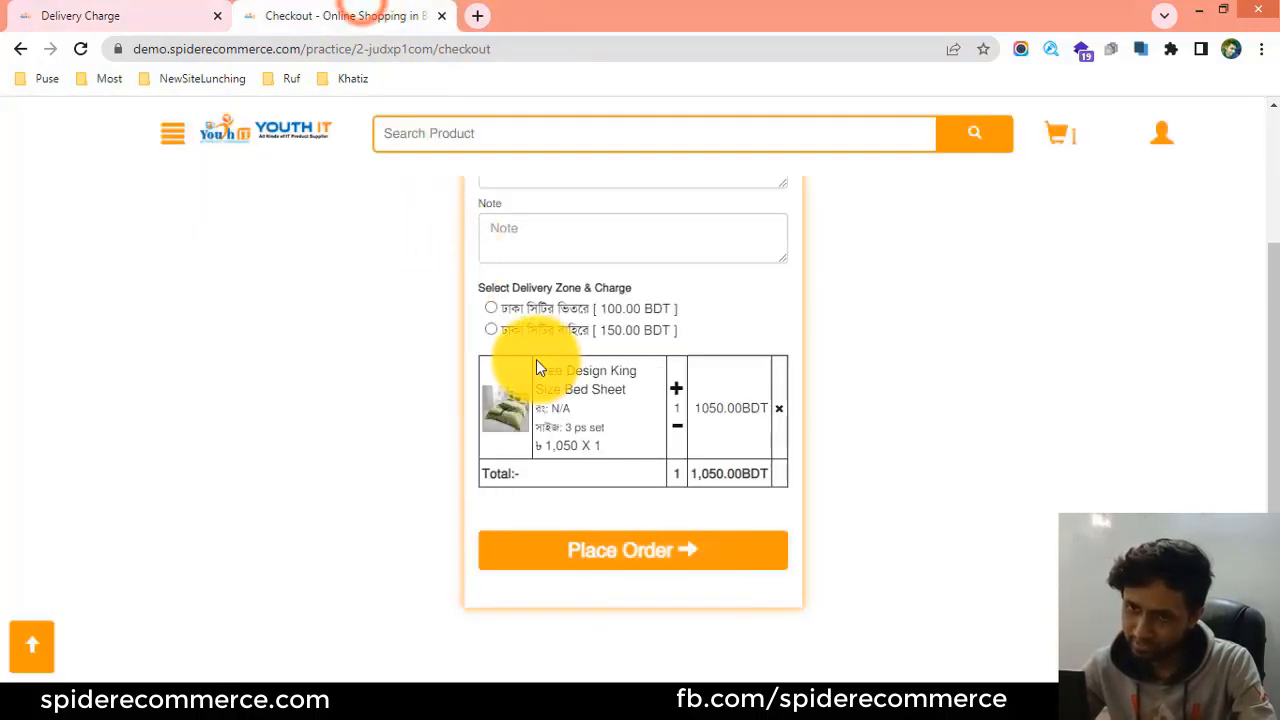
click(80, 12)
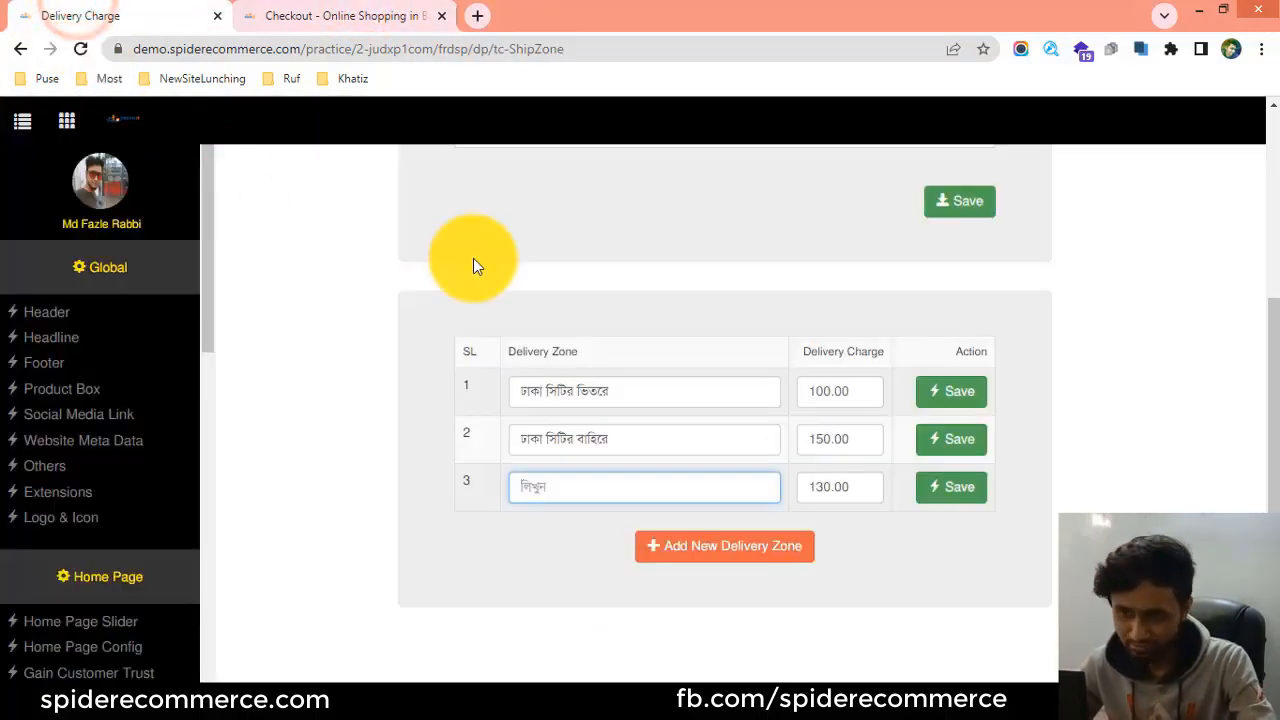
click(571, 489)
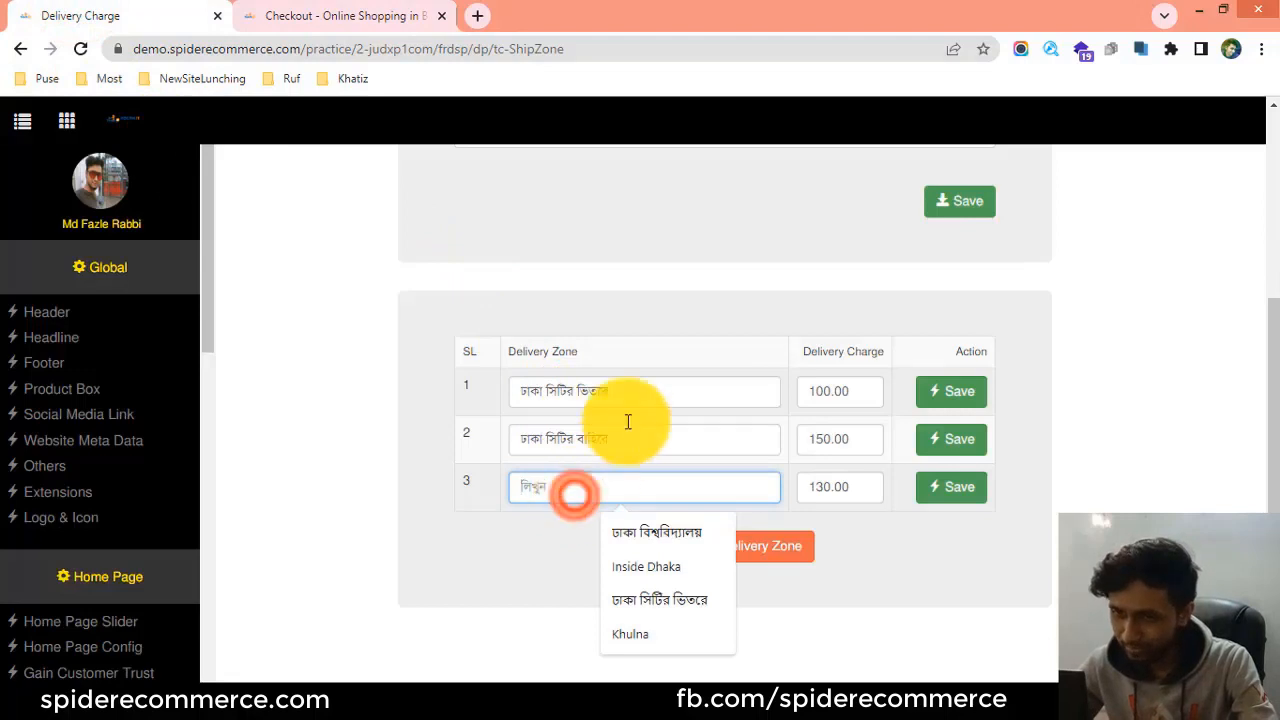
click(626, 388)
click(549, 479)
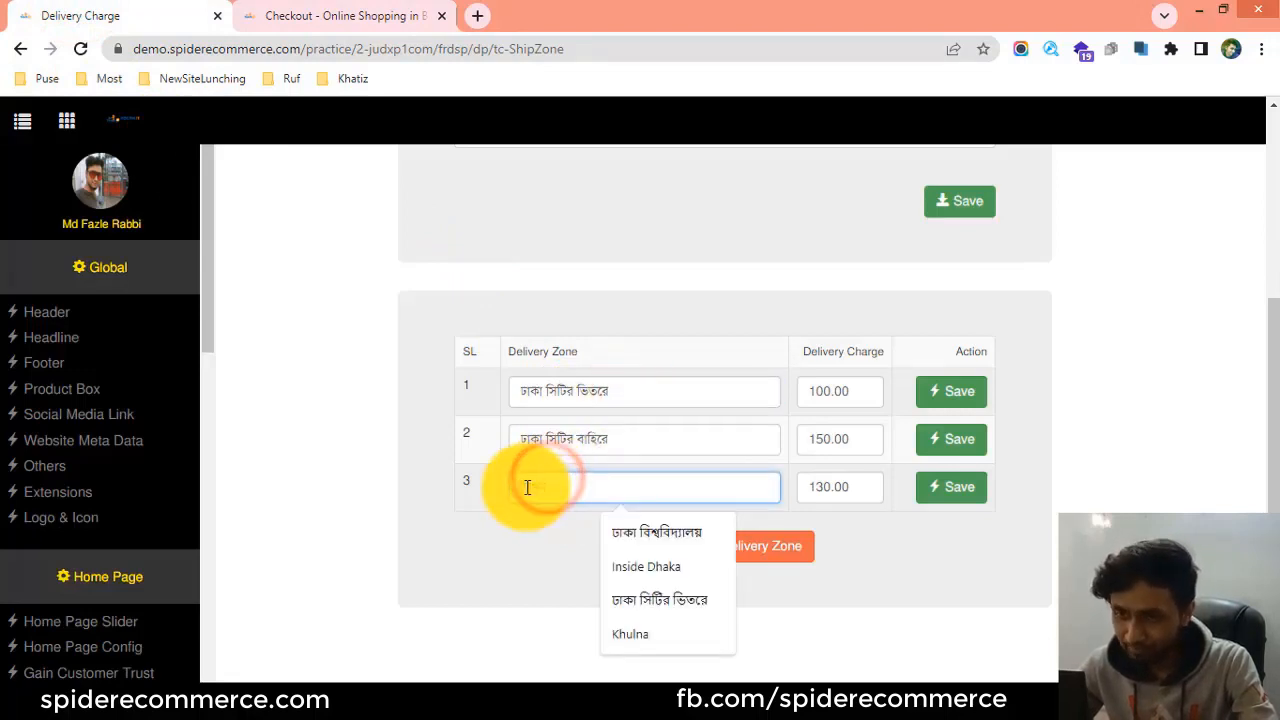
click(245, 10)
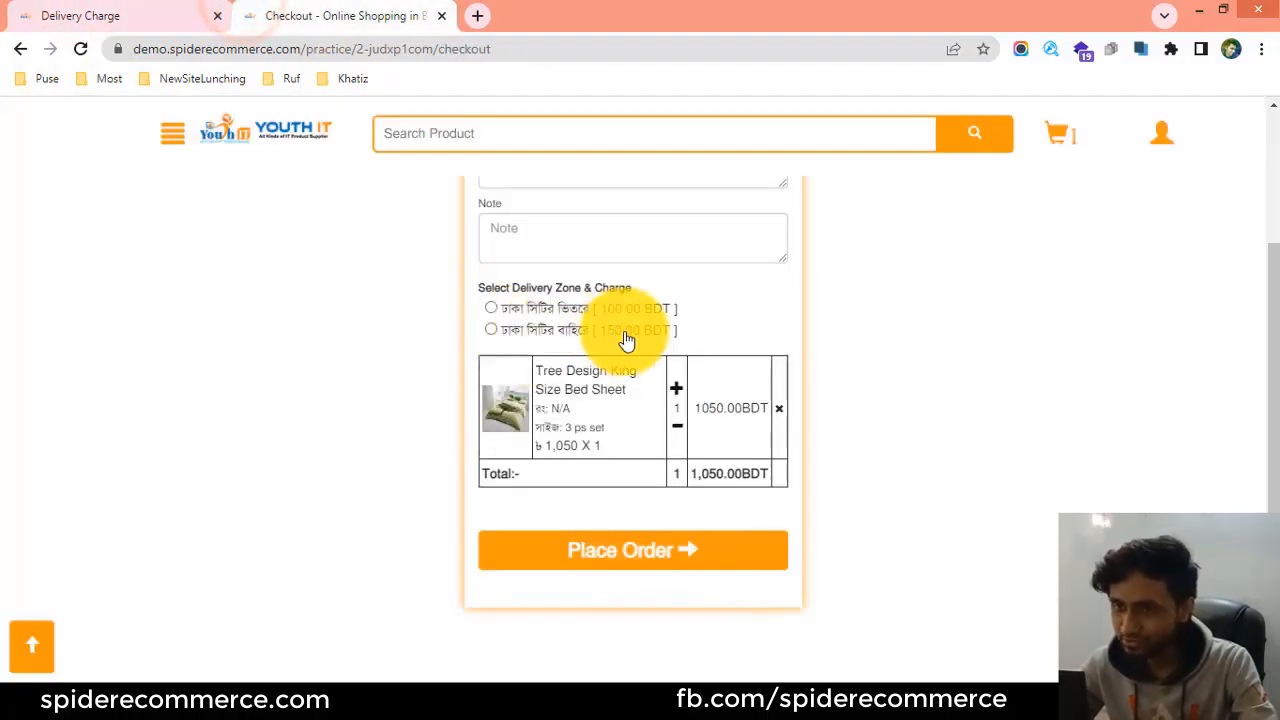
click(138, 18)
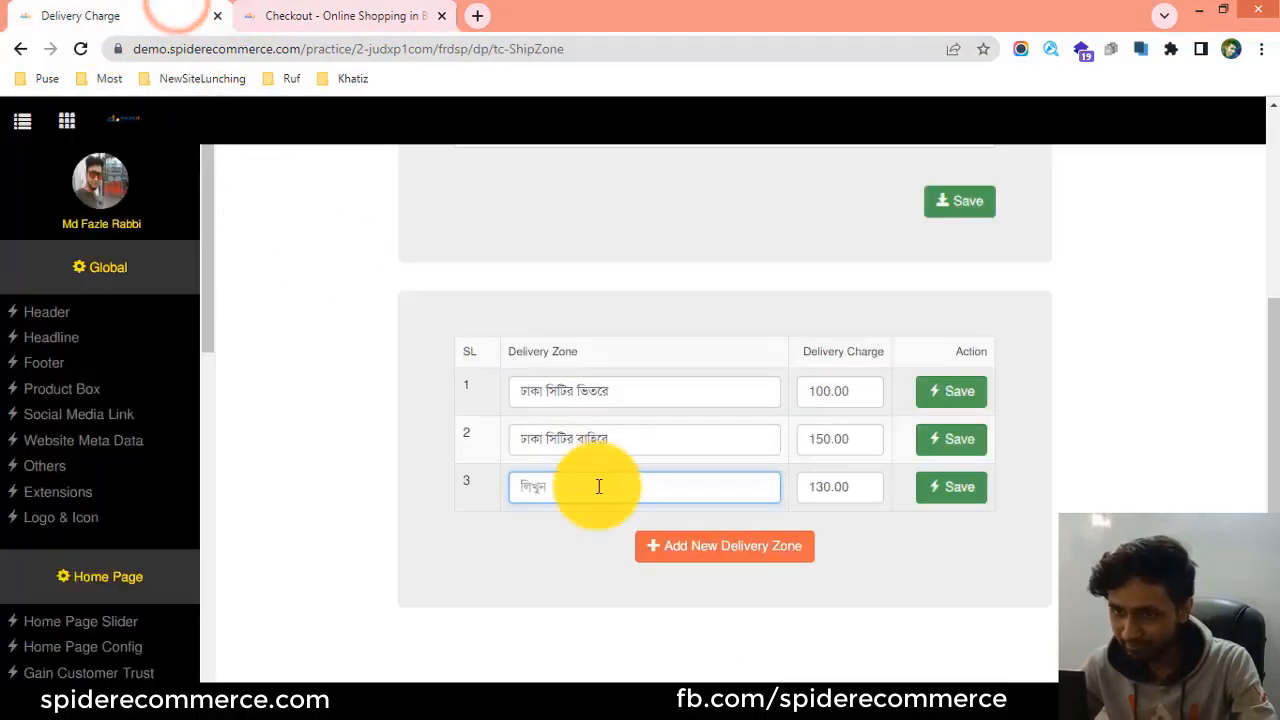
Review the storefront checkout form, from the delivery address fields down to the delivery zone options and order summary.
click(428, 8)
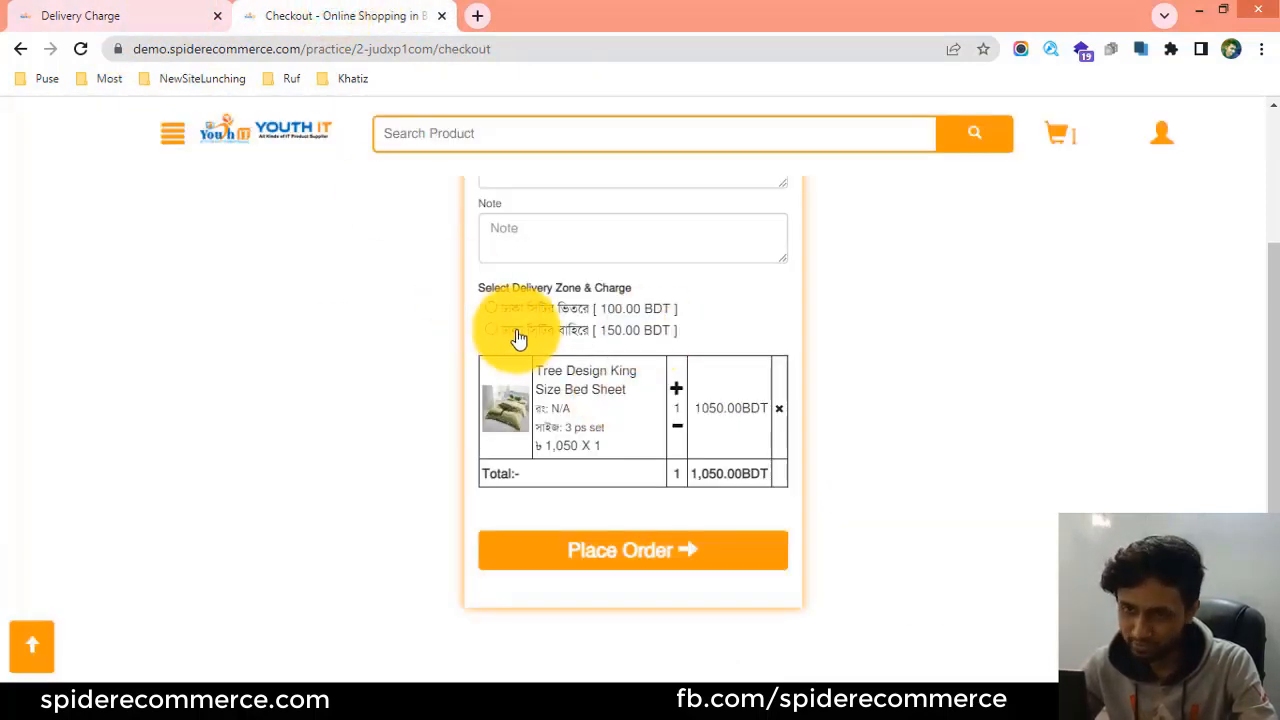
scroll(518, 338, up, 1)
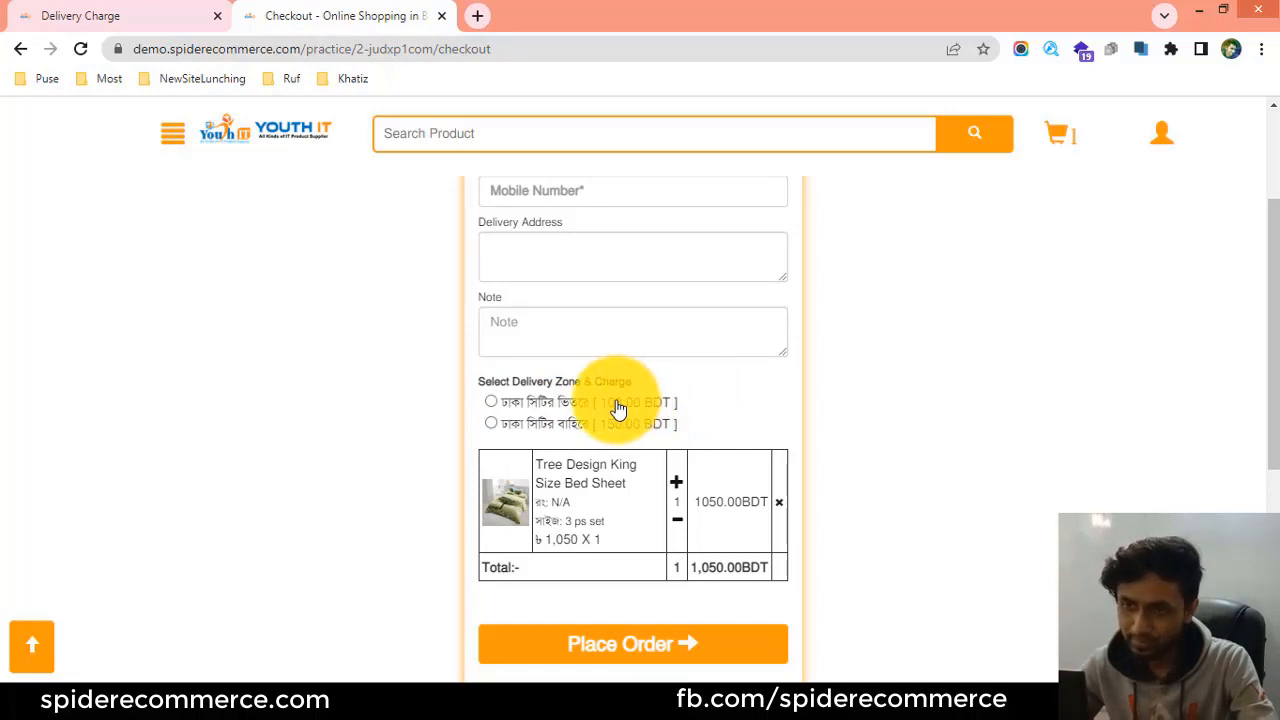
click(524, 433)
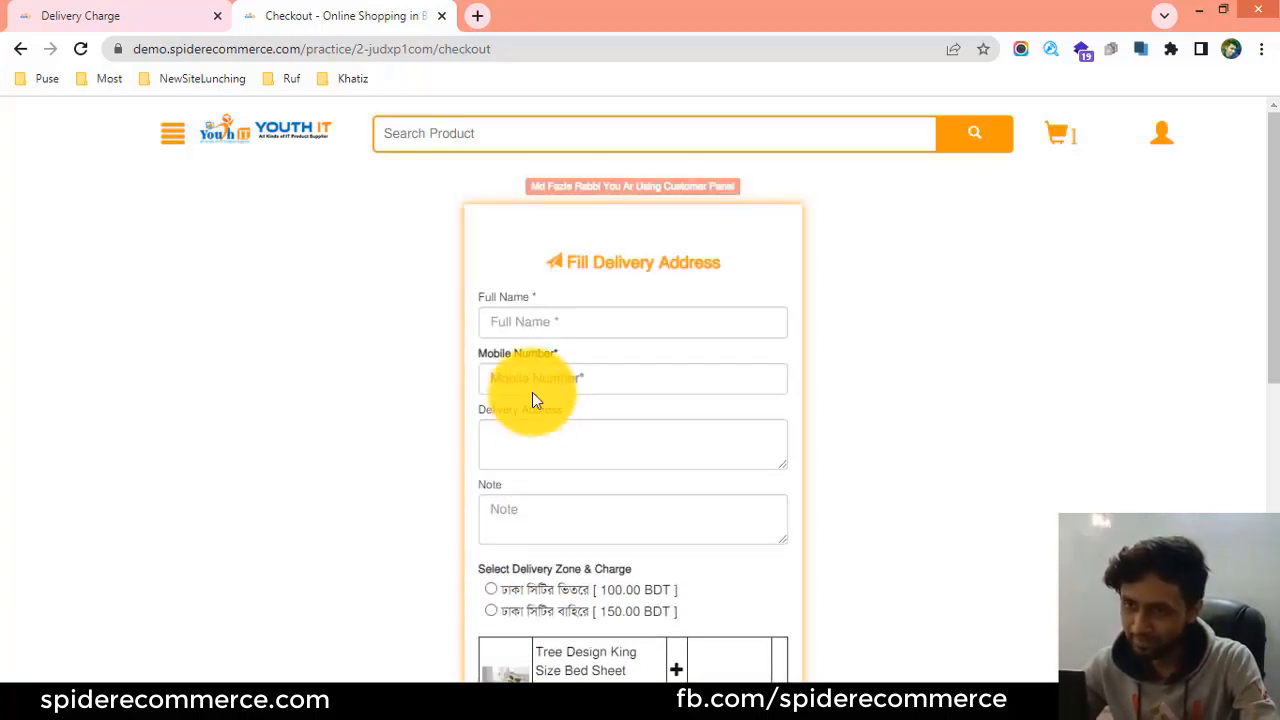
scroll(586, 406, down, 2)
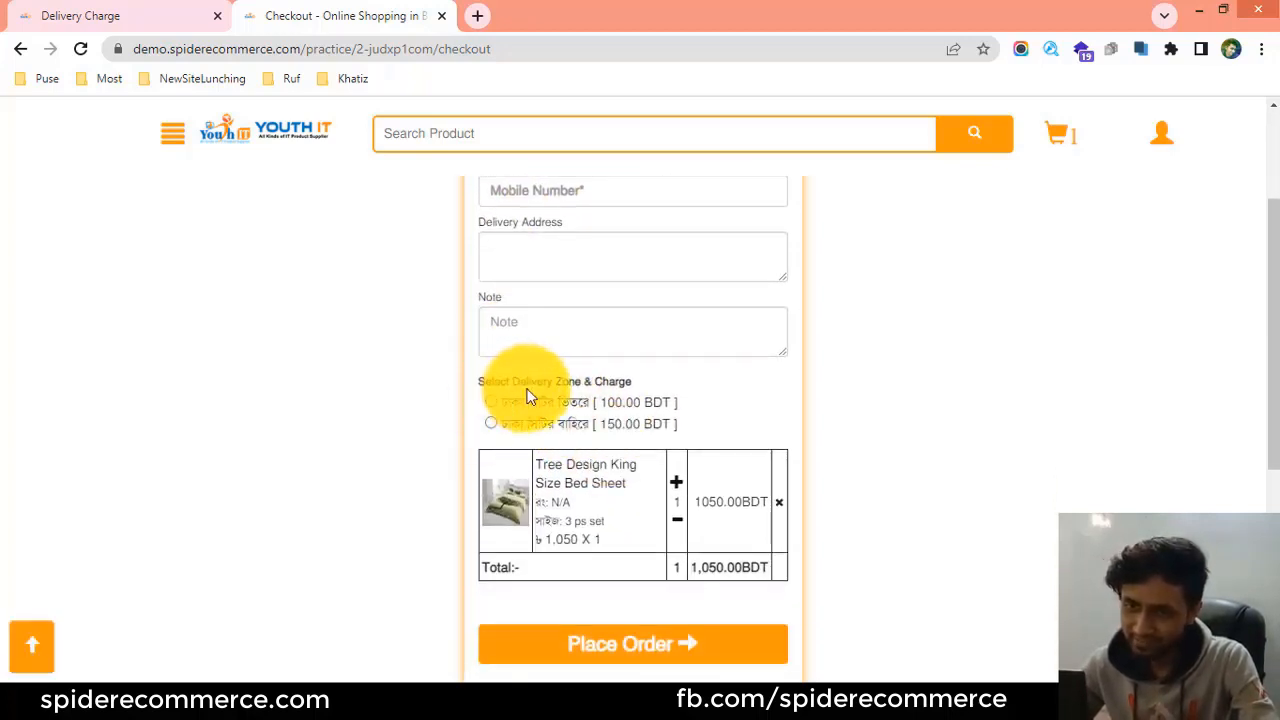